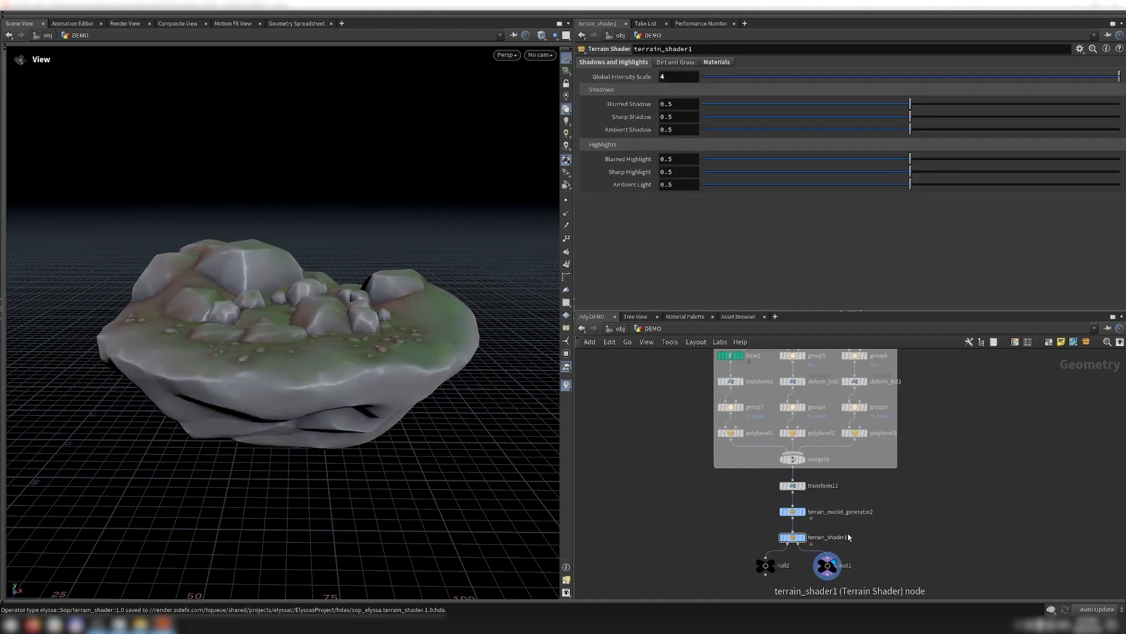
Step: Compare the geometry of terrain_model_generator2, null2 and null1 by displaying each node, with and without wireframe shading
{"action": "left_click", "coordinate": [843, 514]}
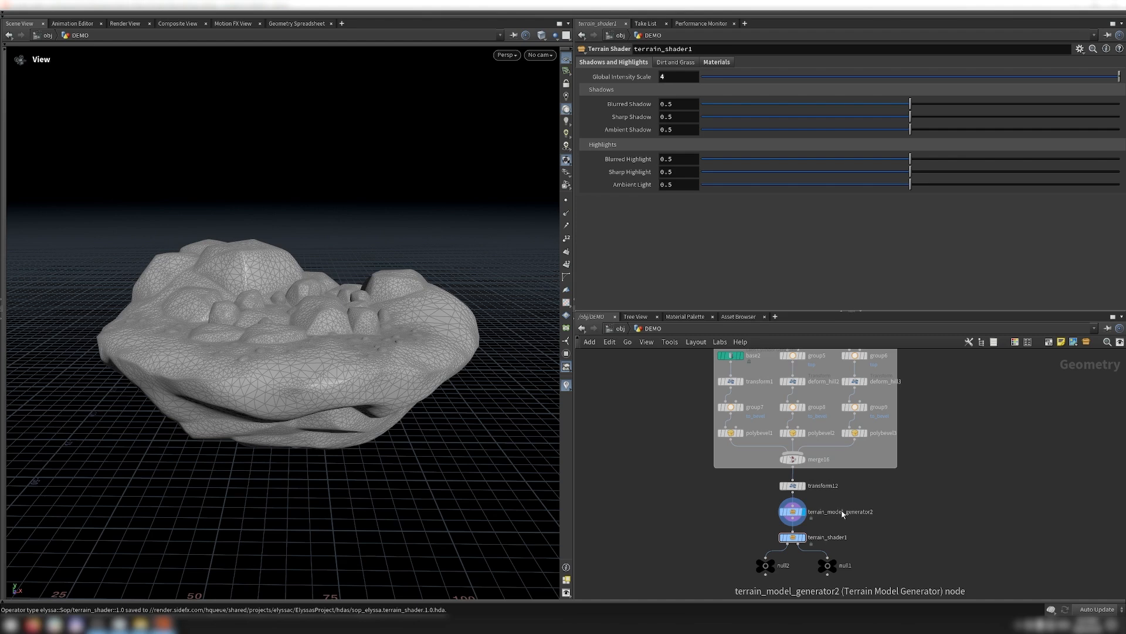
{"action": "left_click", "coordinate": [772, 565]}
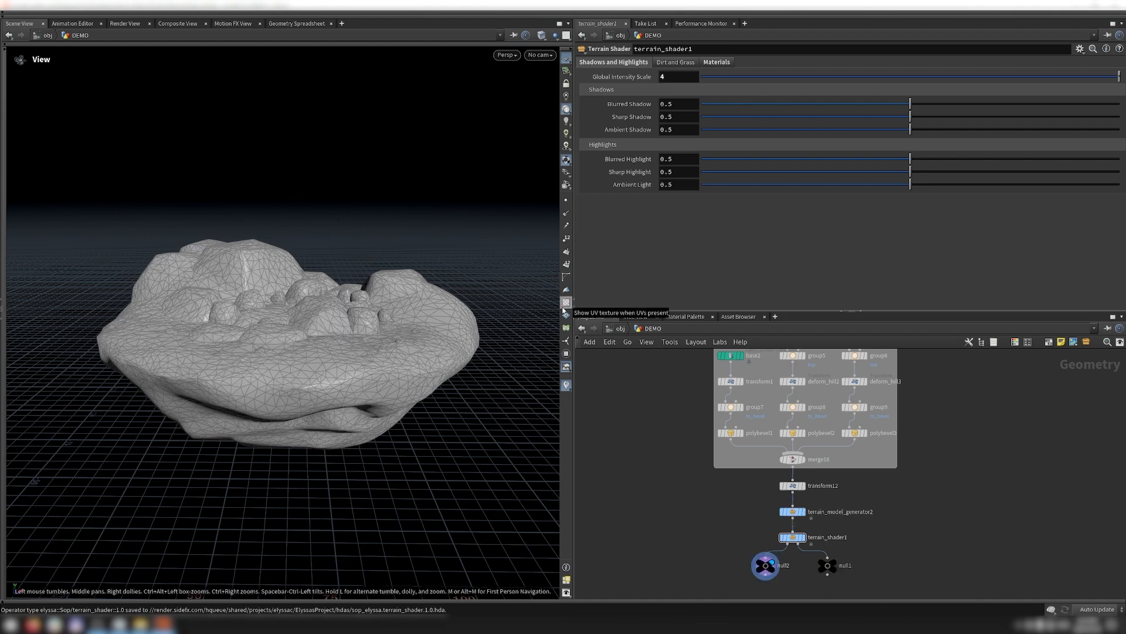
{"action": "key", "text": "w"}
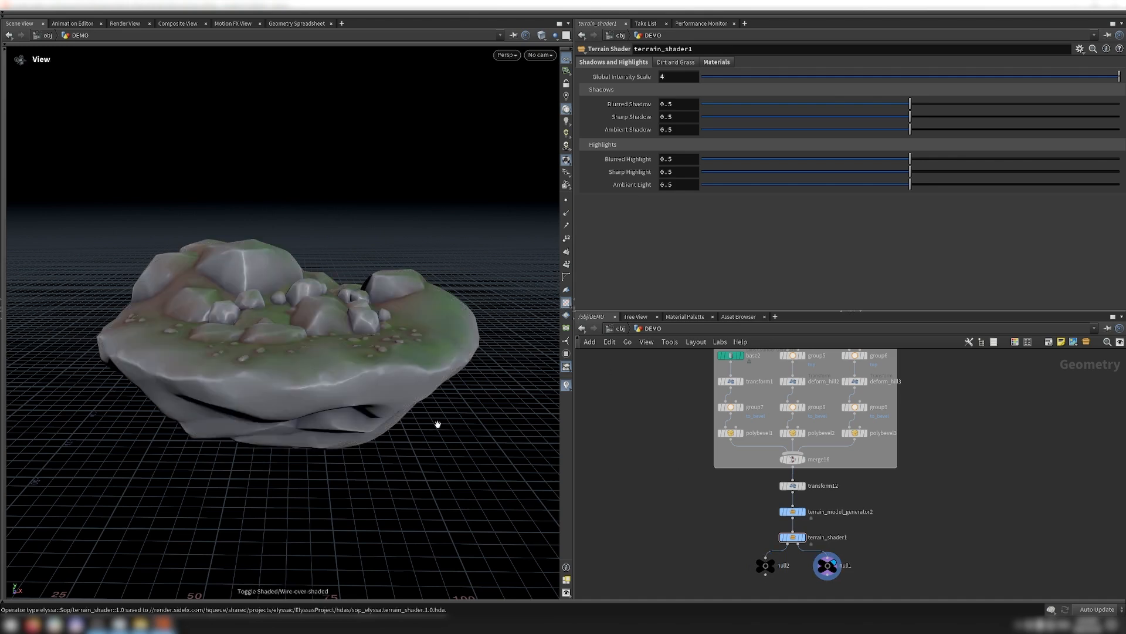
{"action": "key", "text": "Up"}
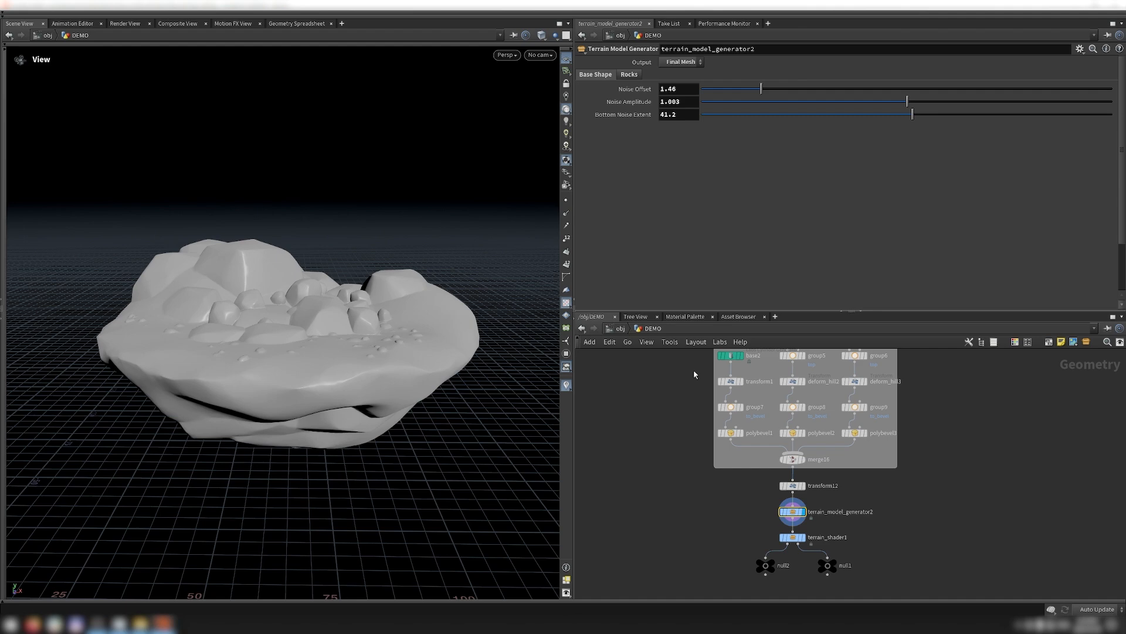
Step: Switch the output of terrain_model_generator2 between Preview and Final Mesh, compare both with and without wireframe, and leave it on Preview
{"action": "left_click", "coordinate": [680, 62]}
{"action": "left_click", "coordinate": [686, 82]}
{"action": "scroll", "coordinate": [371, 368], "scroll_direction": "up", "scroll_amount": 2}
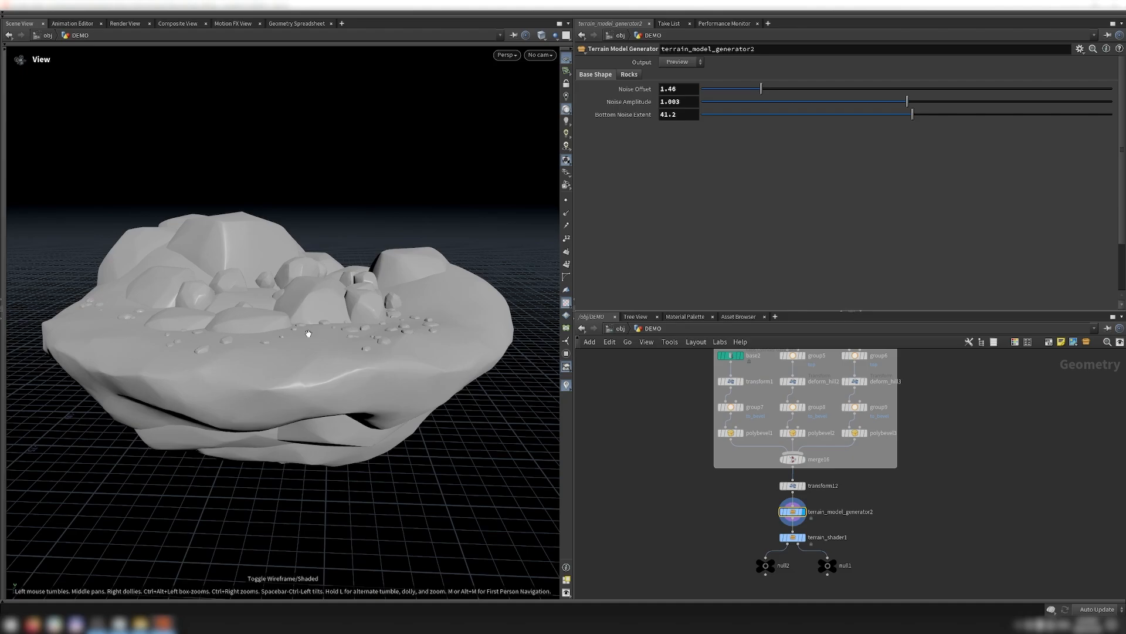
{"action": "key", "text": "w"}
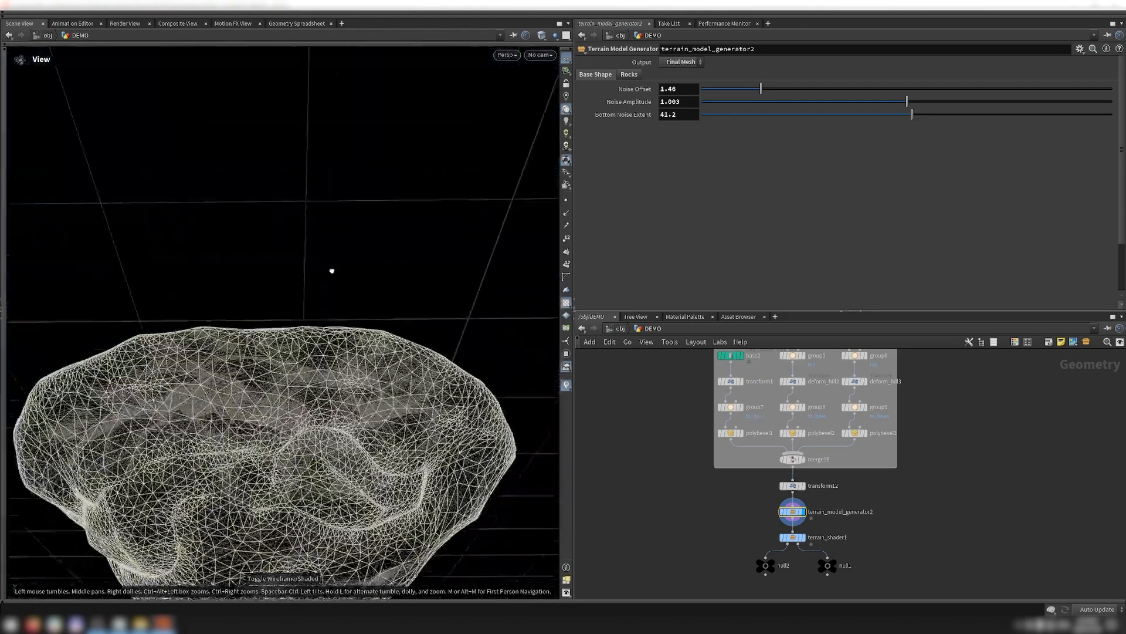
{"action": "mouse_move", "coordinate": [332, 270]}
{"action": "left_mouse_down"}
{"action": "mouse_move", "coordinate": [329, 282]}
{"action": "mouse_move", "coordinate": [427, 271]}
{"action": "left_mouse_up"}
{"action": "key", "text": "w"}
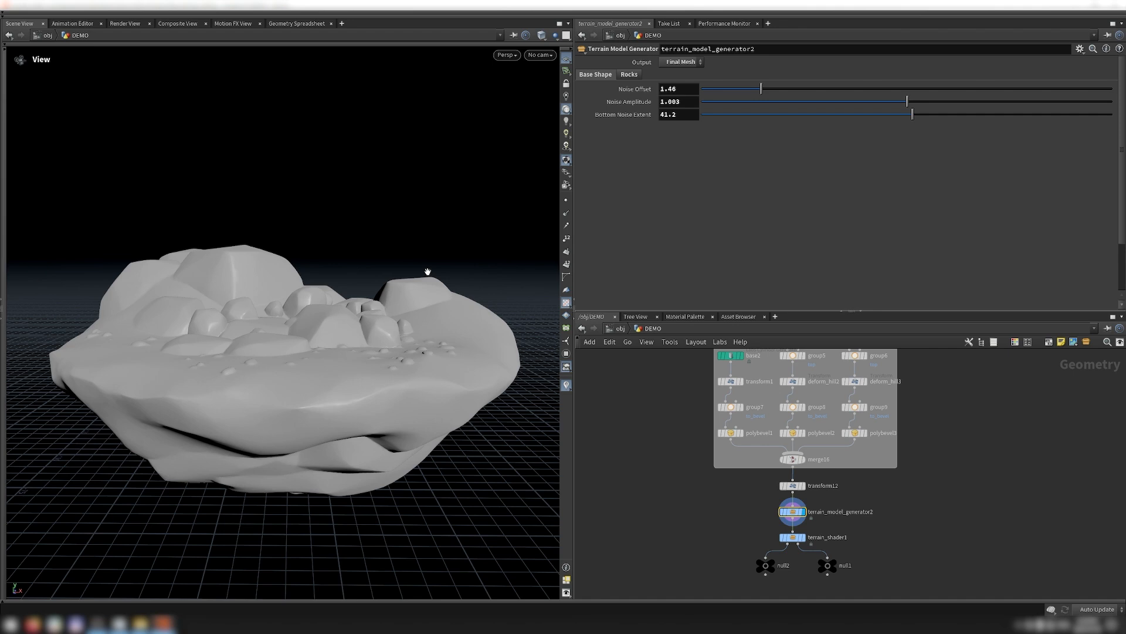
{"action": "left_click_drag", "start_coordinate": [427, 271], "coordinate": [479, 183]}
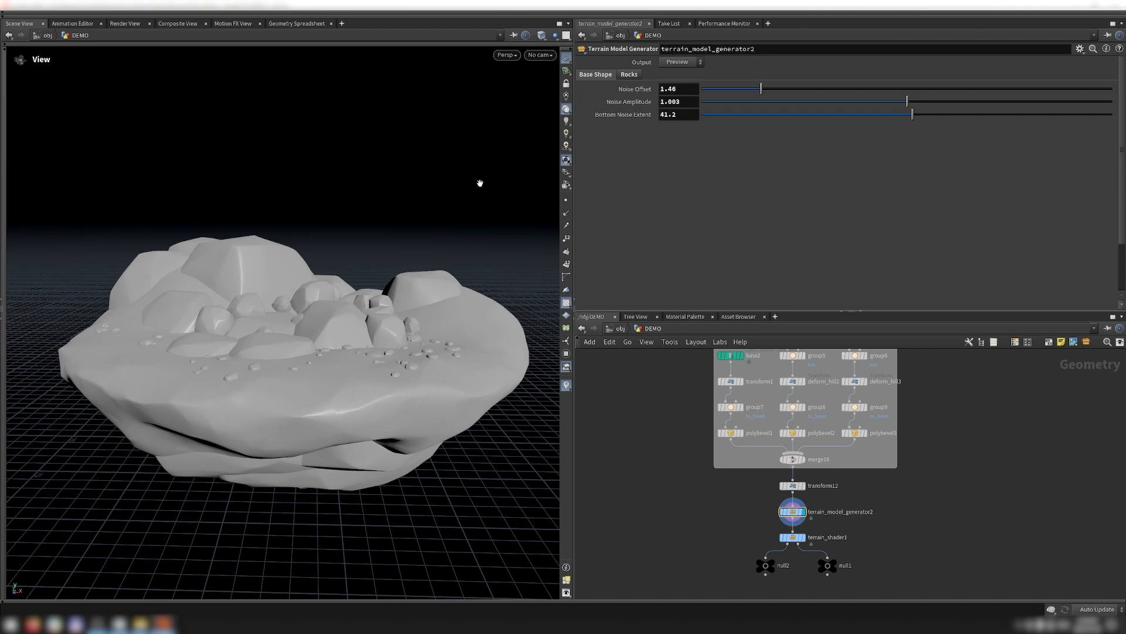
Step: Try other Noise Offset values for the base shape and undo those changes
{"action": "left_click_drag", "start_coordinate": [761, 89], "coordinate": [1040, 91]}
{"action": "left_click_drag", "start_coordinate": [951, 92], "coordinate": [757, 92]}
{"action": "key", "text": "ctrl+z"}
{"action": "key", "text": "ctrl+z"}
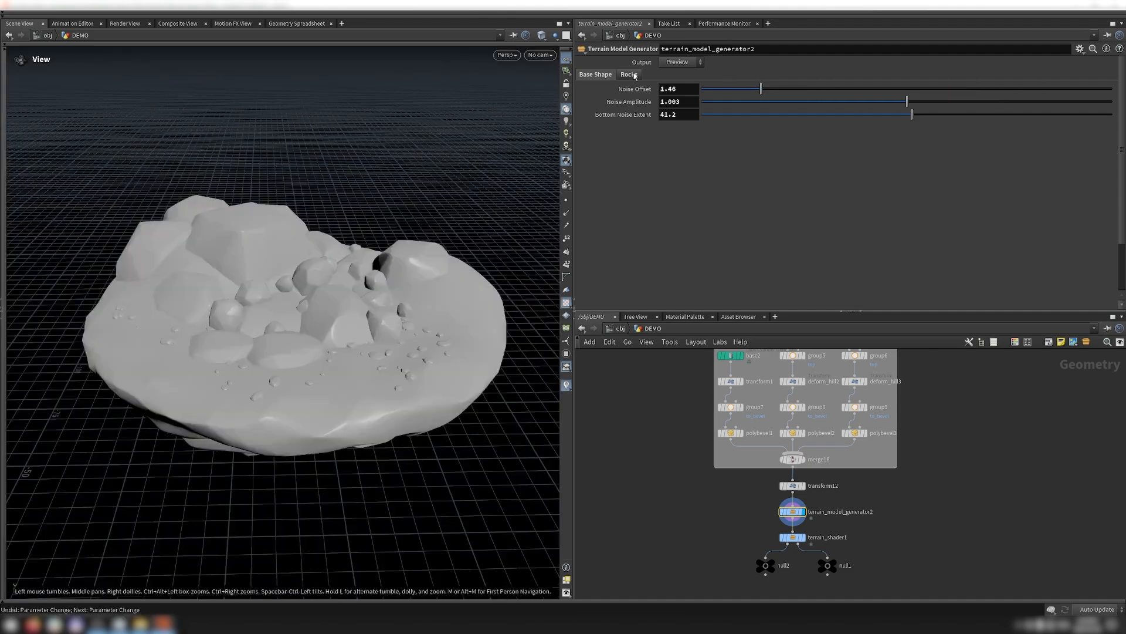
Step: Review the main shape, crevice filling, small flat and bottom rock parameters of terrain_model_generator2 against the preview model
{"action": "left_click", "coordinate": [629, 74]}
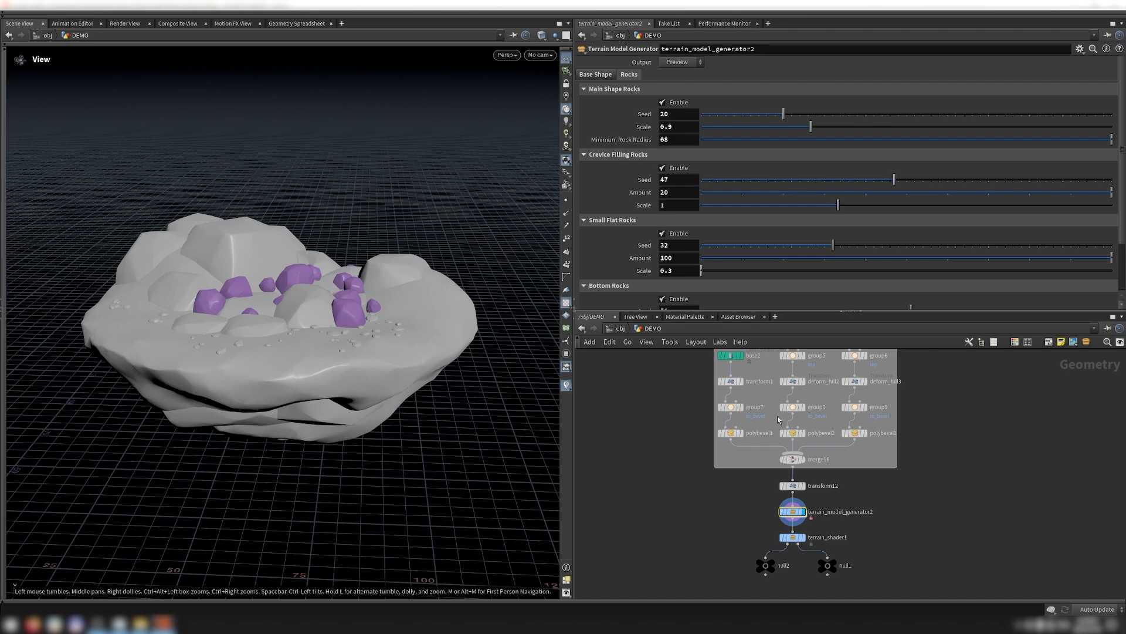
{"action": "key", "text": "ctrl+v"}
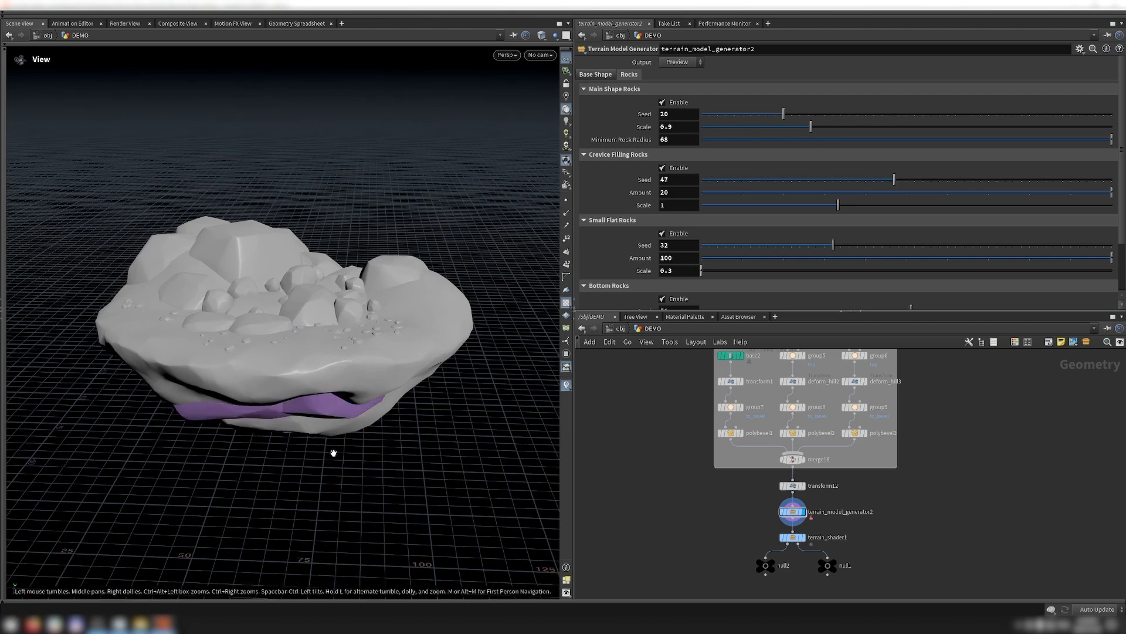
{"action": "left_click_drag", "start_coordinate": [333, 453], "coordinate": [332, 400]}
{"action": "scroll", "coordinate": [848, 240], "scroll_direction": "down", "scroll_amount": 3}
{"action": "left_click_drag", "start_coordinate": [852, 248], "coordinate": [950, 263]}
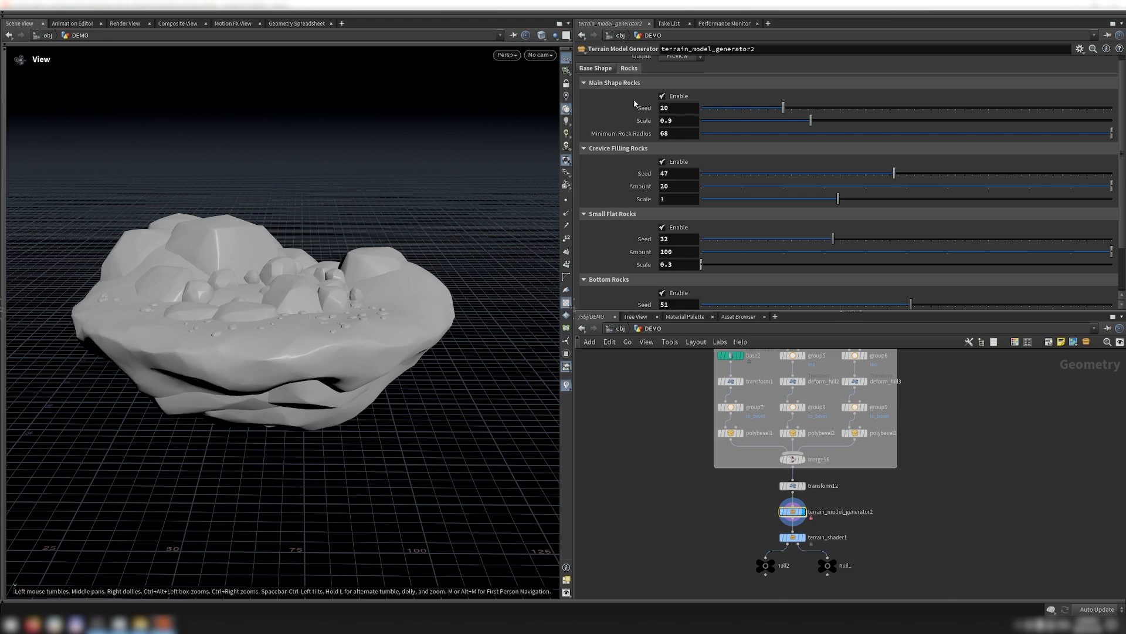
{"action": "scroll", "coordinate": [633, 99], "scroll_direction": "down", "scroll_amount": 3}
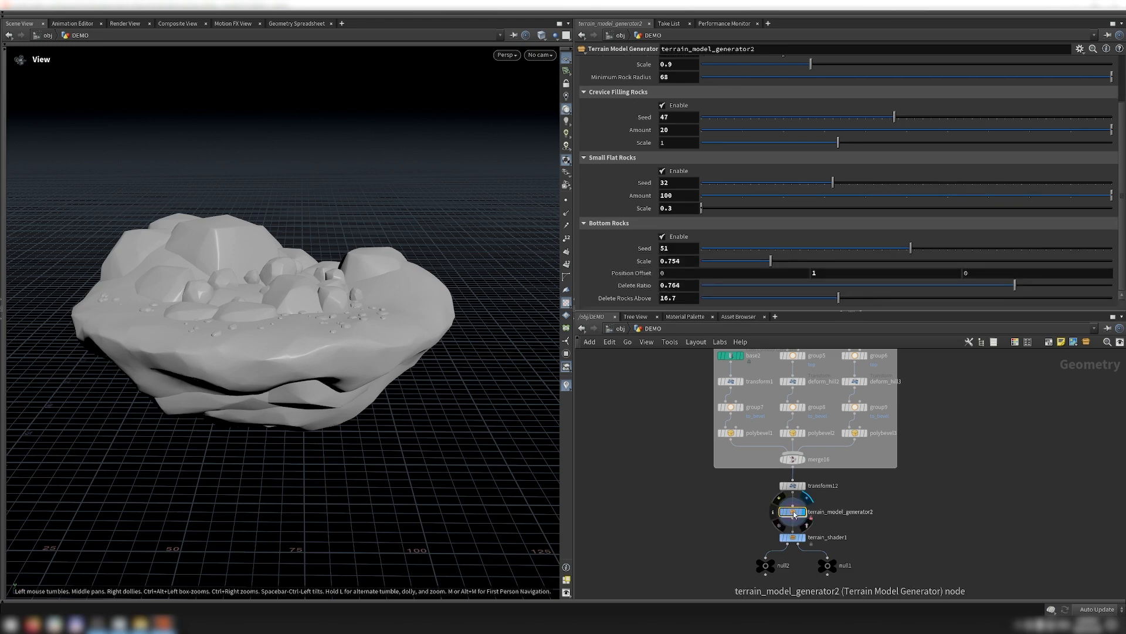
Step: Go inside terrain_model_generator2 and display in turn the main island shape and the outputs of its four rock branches
{"action": "double_click", "coordinate": [794, 514]}
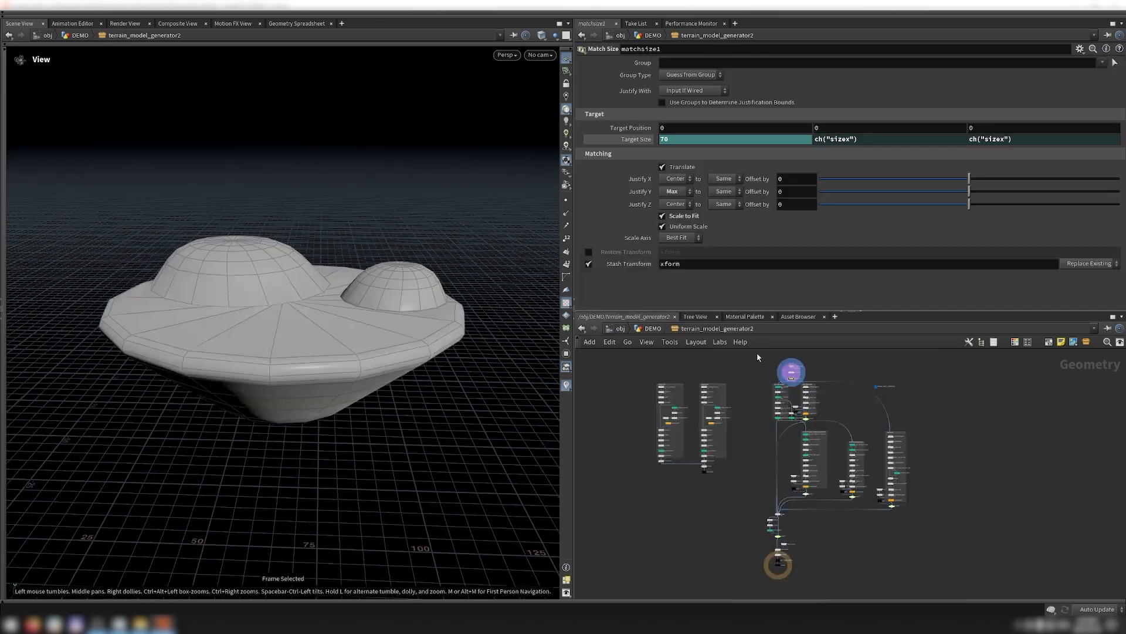
{"action": "left_click", "coordinate": [791, 371]}
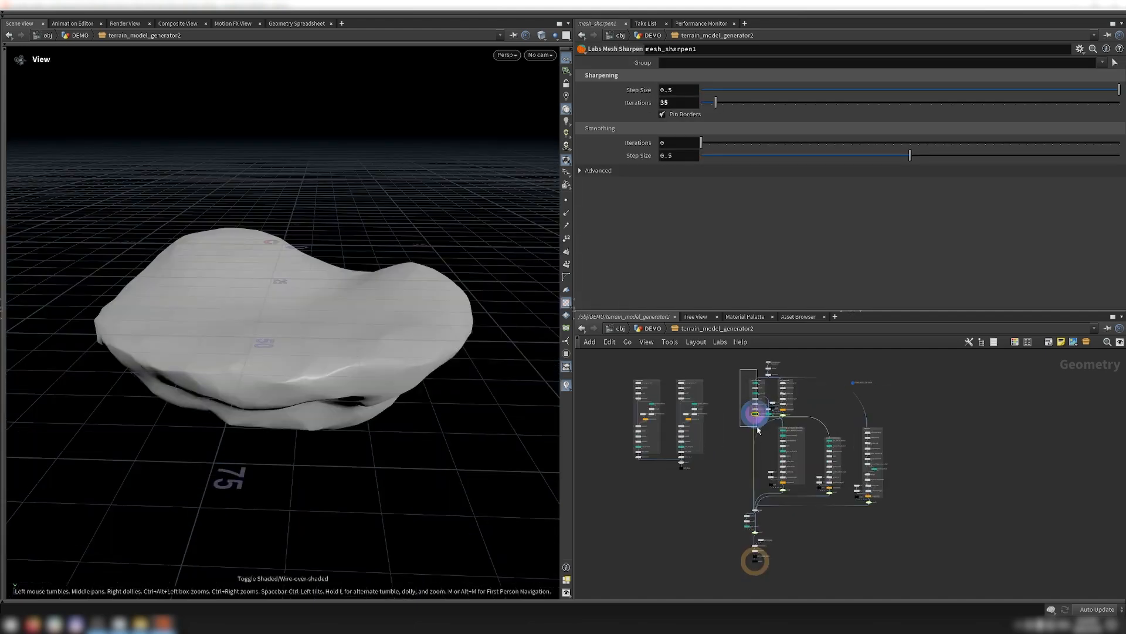
{"action": "left_click", "coordinate": [791, 414]}
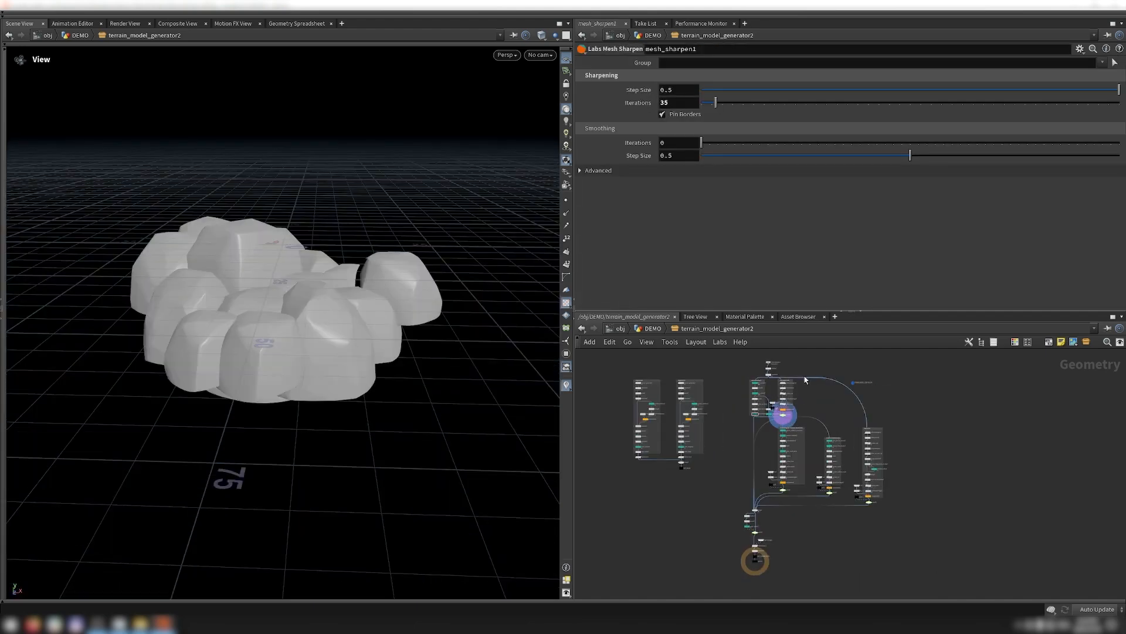
{"action": "left_click", "coordinate": [779, 423]}
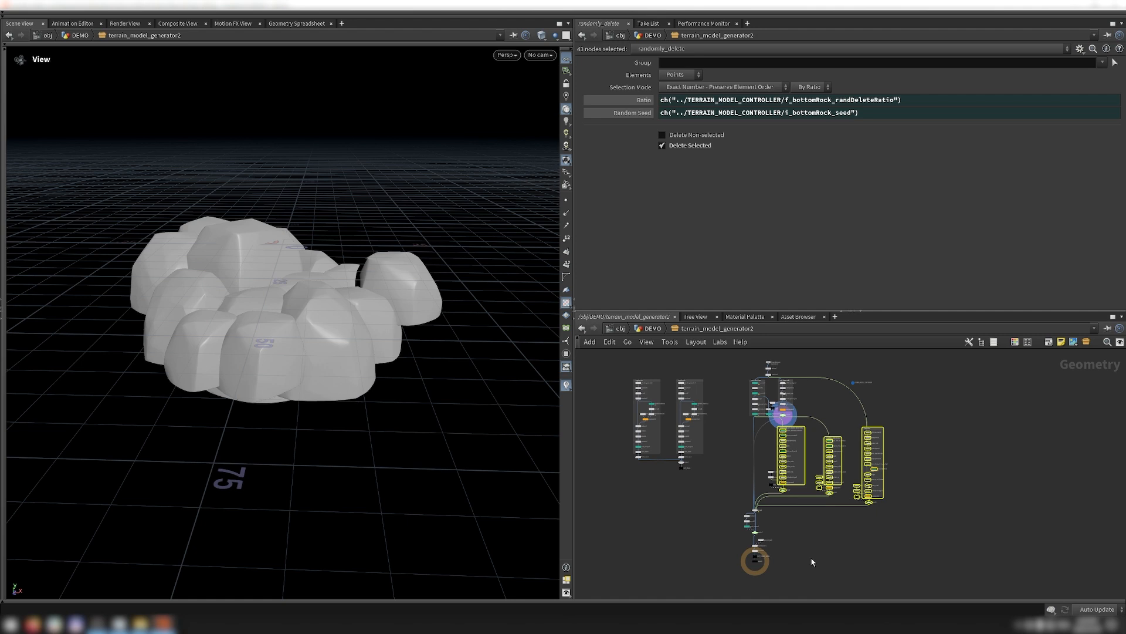
{"action": "left_click", "coordinate": [794, 481]}
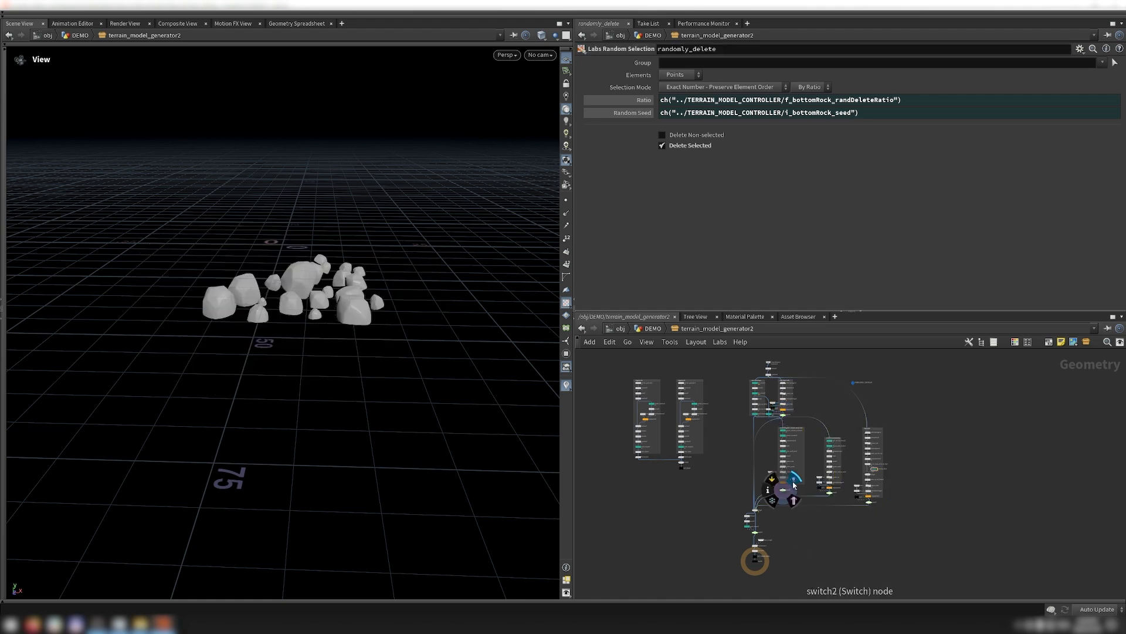
{"action": "left_click", "coordinate": [840, 481]}
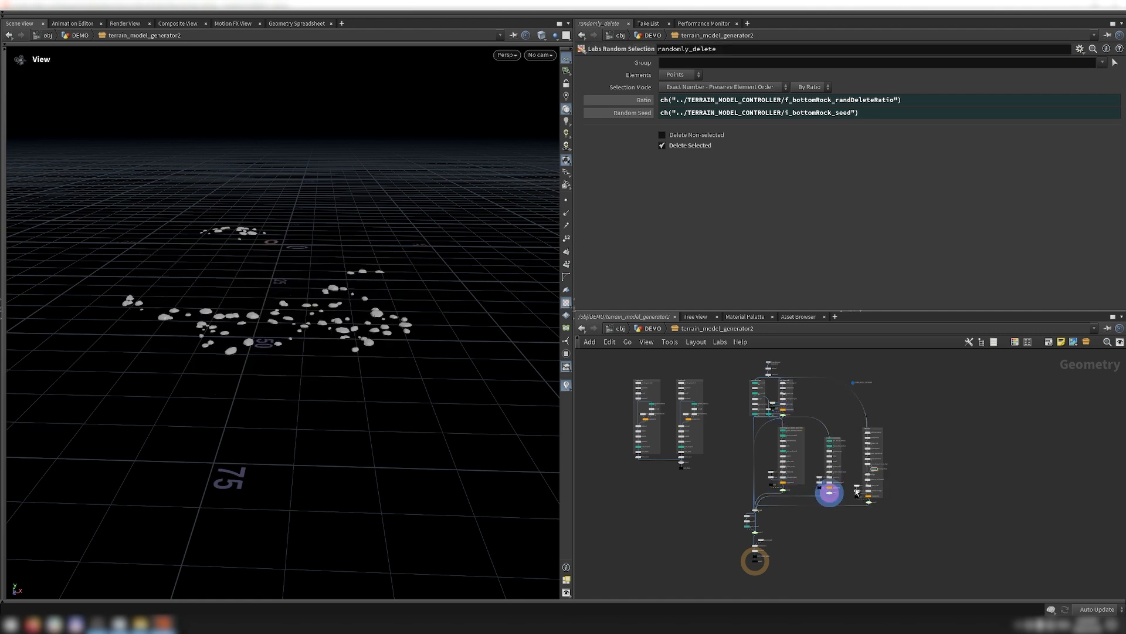
{"action": "left_click", "coordinate": [881, 492]}
Step: Select the two node groups standing apart from the main terrain network to point them out, and clear the selection
{"action": "left_click_drag", "start_coordinate": [624, 370], "coordinate": [716, 475]}
{"action": "left_click", "coordinate": [701, 480]}
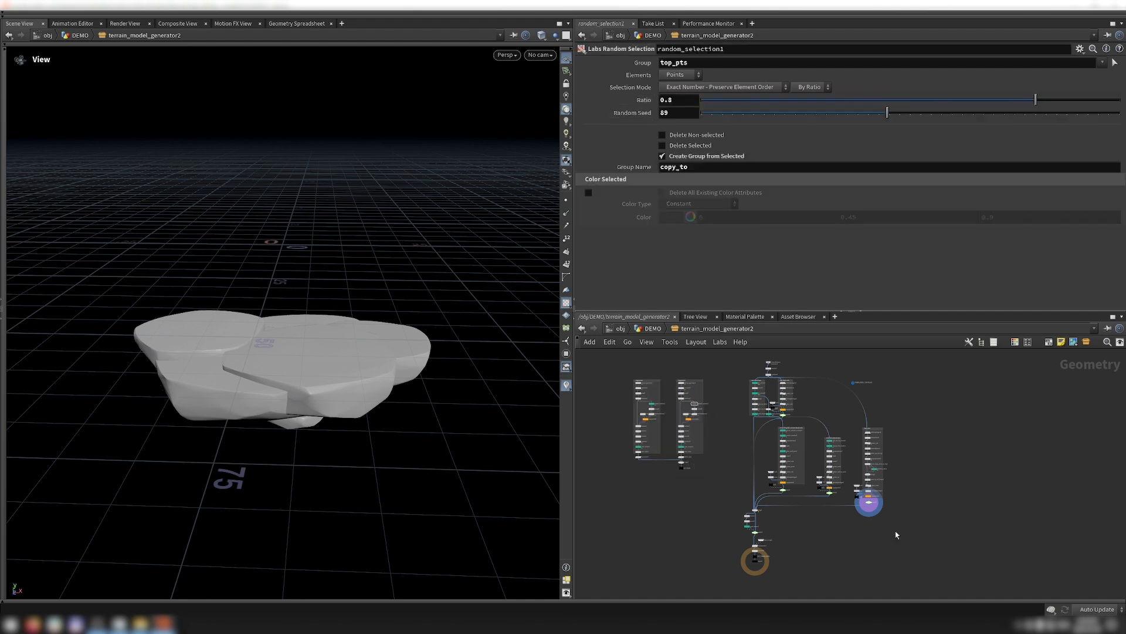
{"action": "left_click_drag", "start_coordinate": [620, 368], "coordinate": [726, 509]}
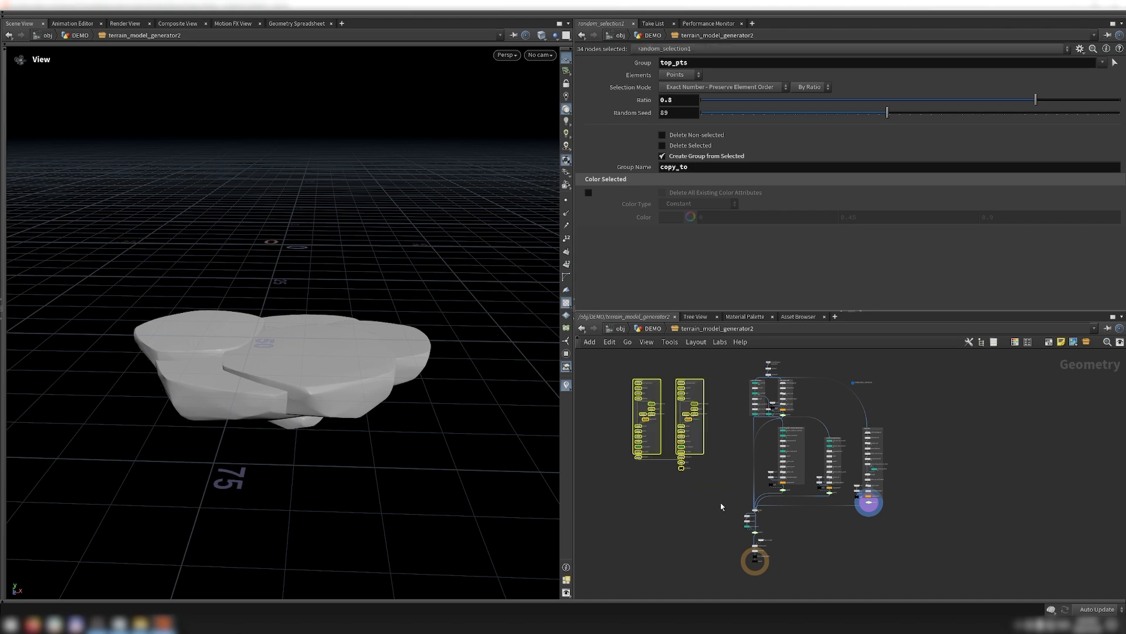
{"action": "left_click", "coordinate": [721, 506]}
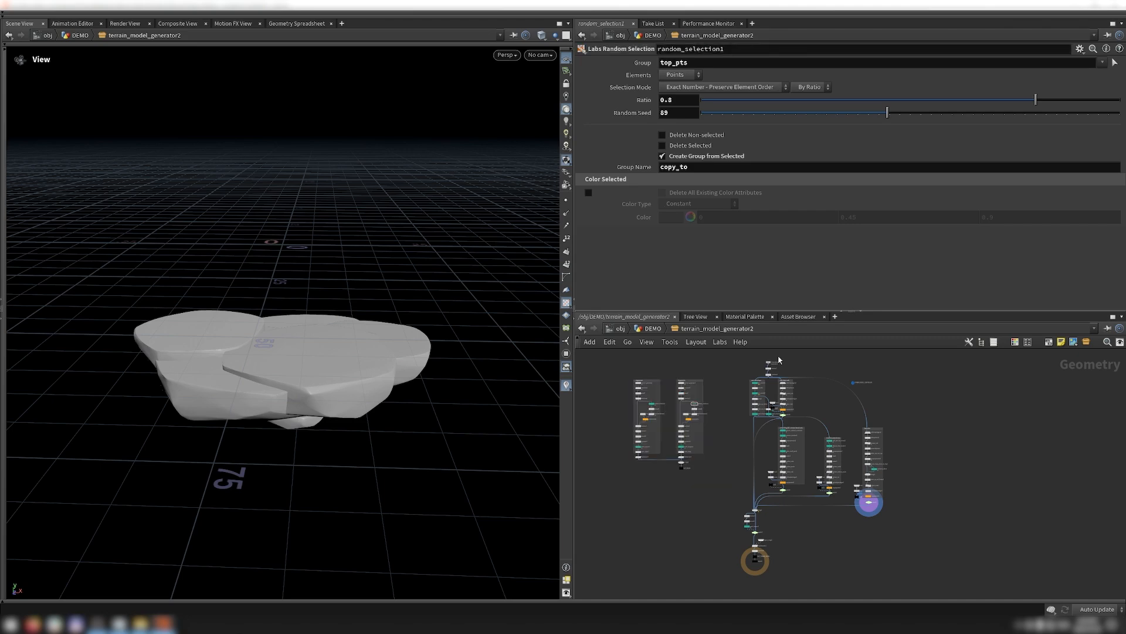
Step: Display boolean5 and matchsize1 in turn, examine their parameters, and show the blockout shape with wireframe over shading
{"action": "key", "text": "f"}
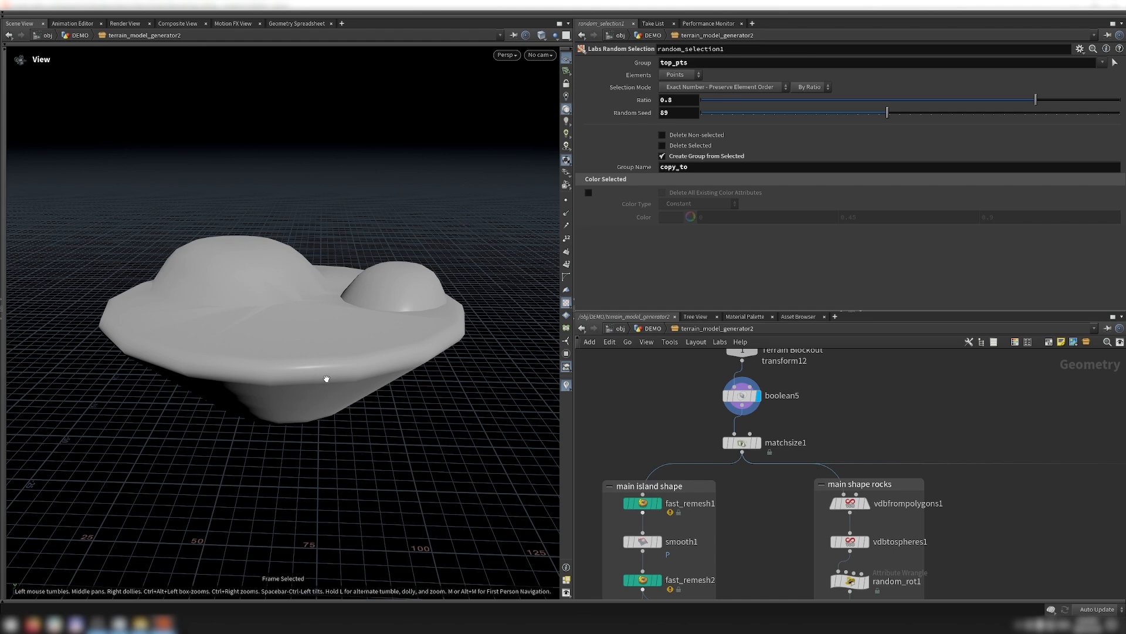
{"action": "left_click", "coordinate": [742, 396]}
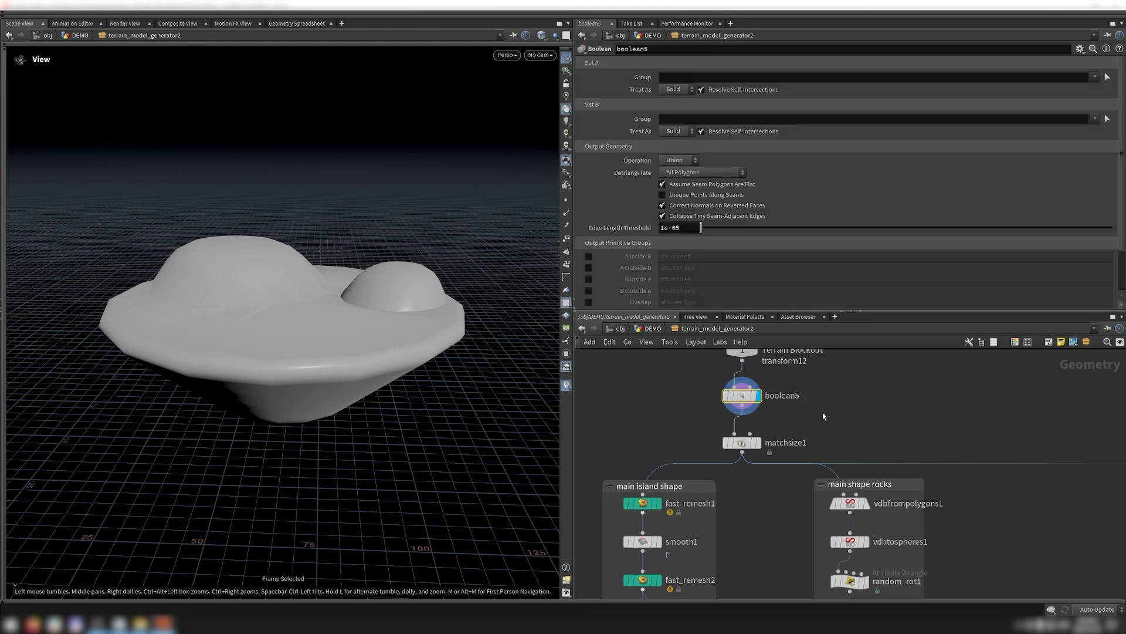
{"action": "left_click", "coordinate": [757, 442]}
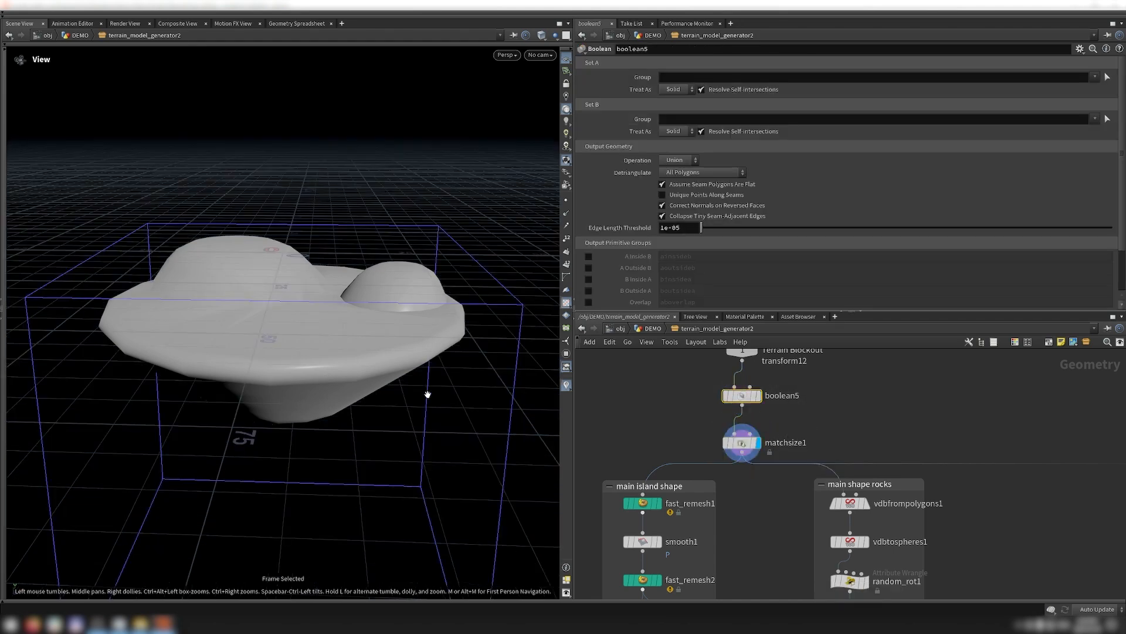
{"action": "left_click", "coordinate": [744, 443]}
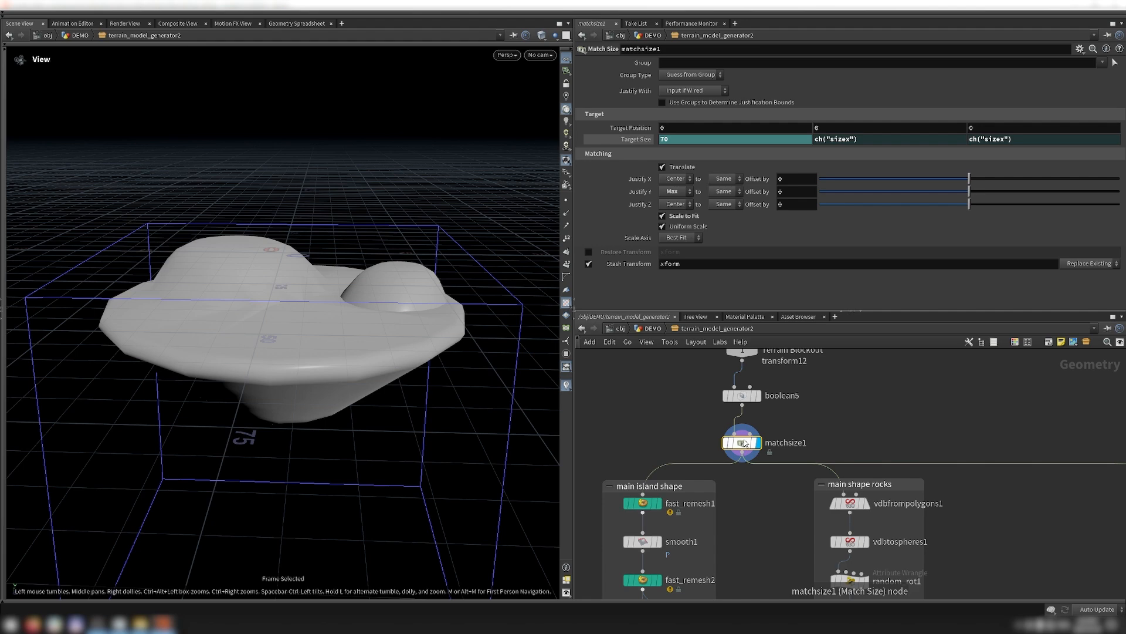
{"action": "key", "text": "shift+w"}
Step: Step the display through the main island shape nodes from fast_remesh1 to mesh_sharpen1 and examine the mesh after each
{"action": "scroll", "coordinate": [744, 473], "scroll_direction": "down", "scroll_amount": 2}
{"action": "middle_click_drag", "start_coordinate": [745, 473], "coordinate": [743, 383]}
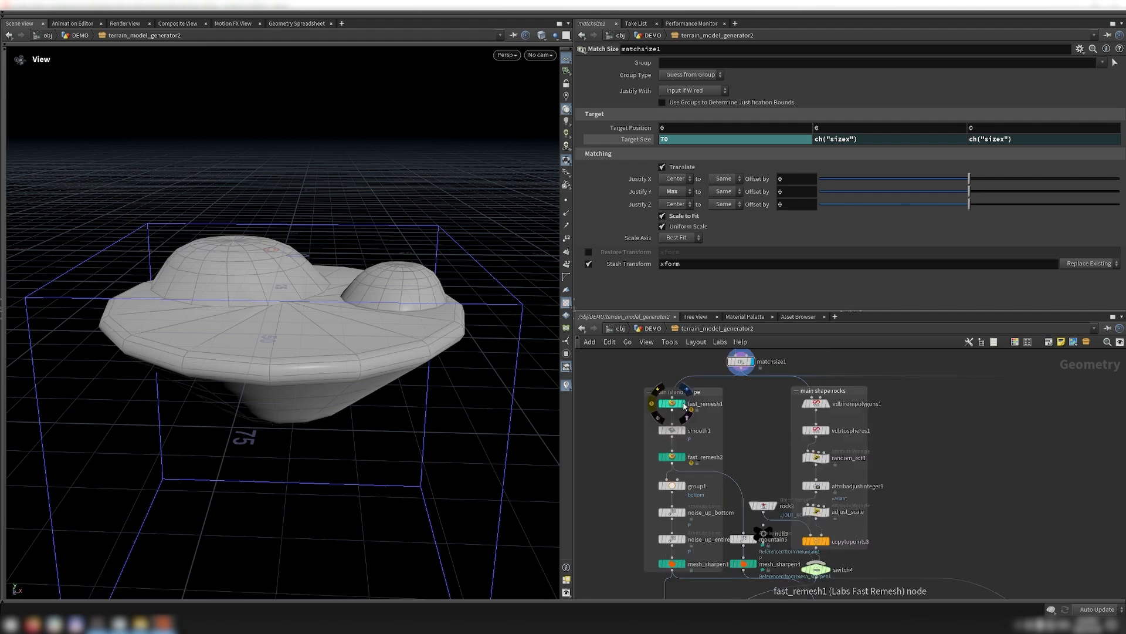
{"action": "left_click", "coordinate": [684, 405]}
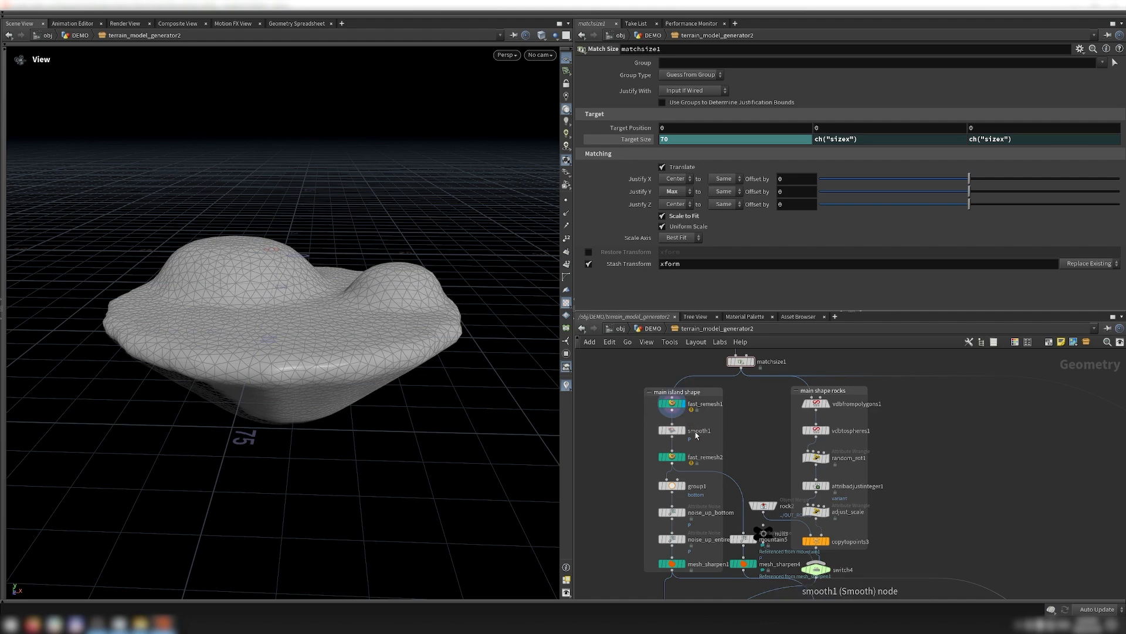
{"action": "left_click", "coordinate": [683, 431]}
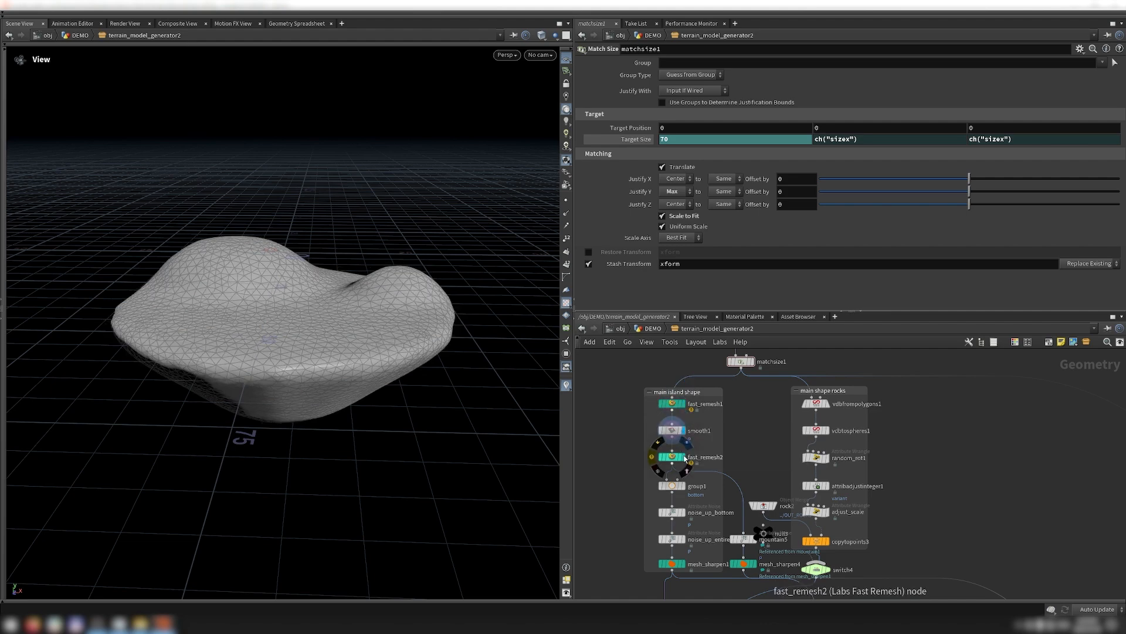
{"action": "left_click", "coordinate": [684, 457]}
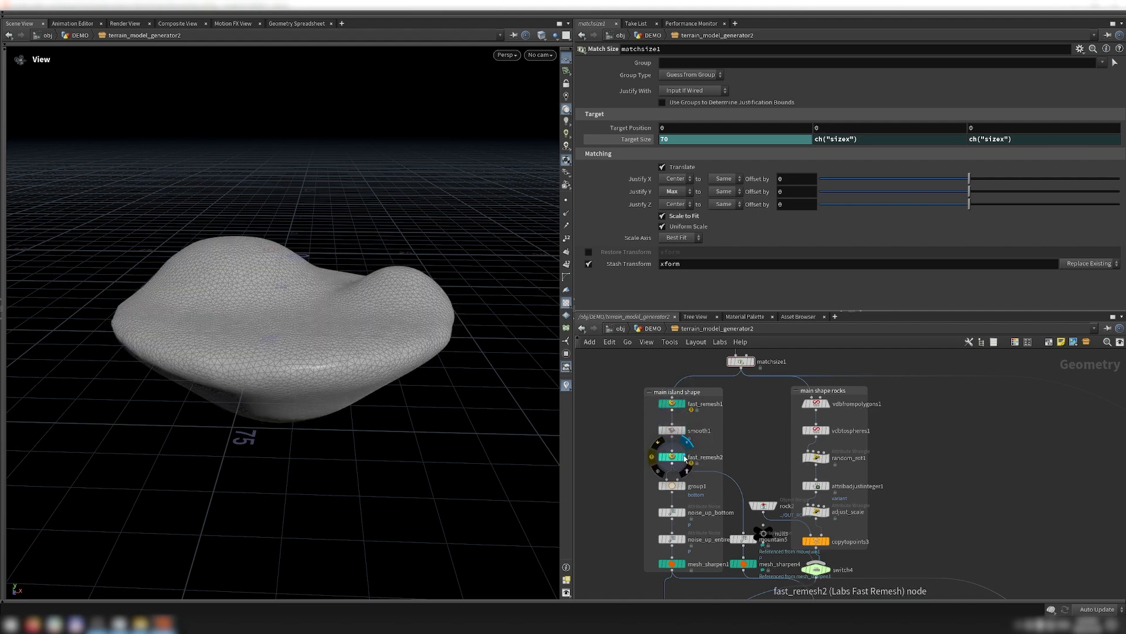
{"action": "left_click", "coordinate": [684, 485]}
{"action": "left_click_drag", "start_coordinate": [442, 473], "coordinate": [445, 419]}
{"action": "left_click", "coordinate": [684, 539]}
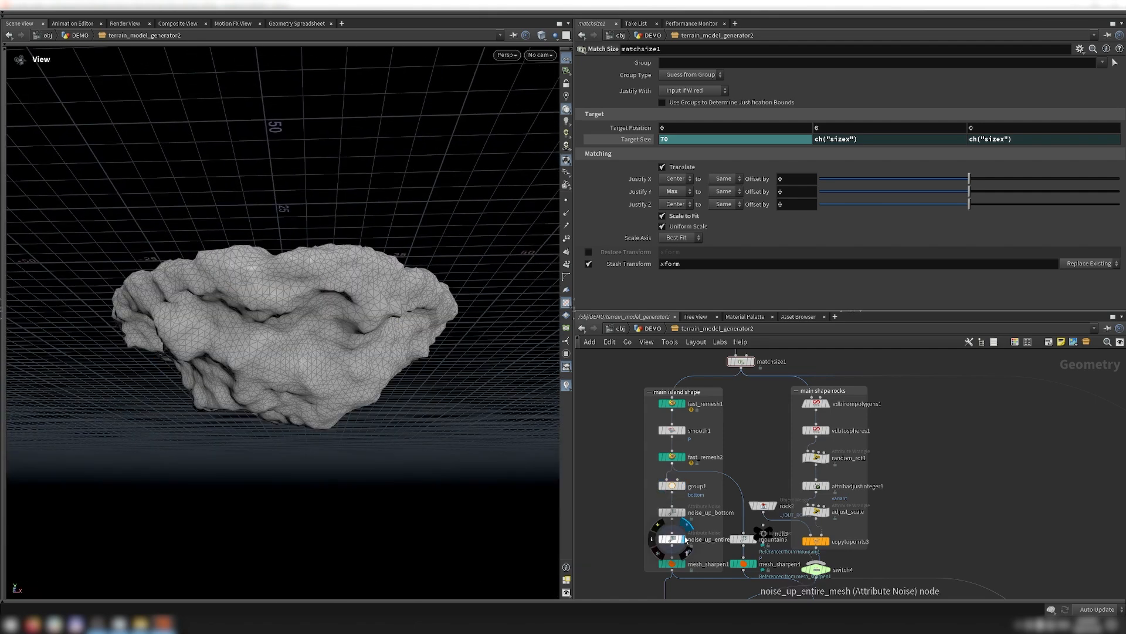
{"action": "left_click", "coordinate": [684, 569]}
{"action": "left_click_drag", "start_coordinate": [364, 321], "coordinate": [383, 340]}
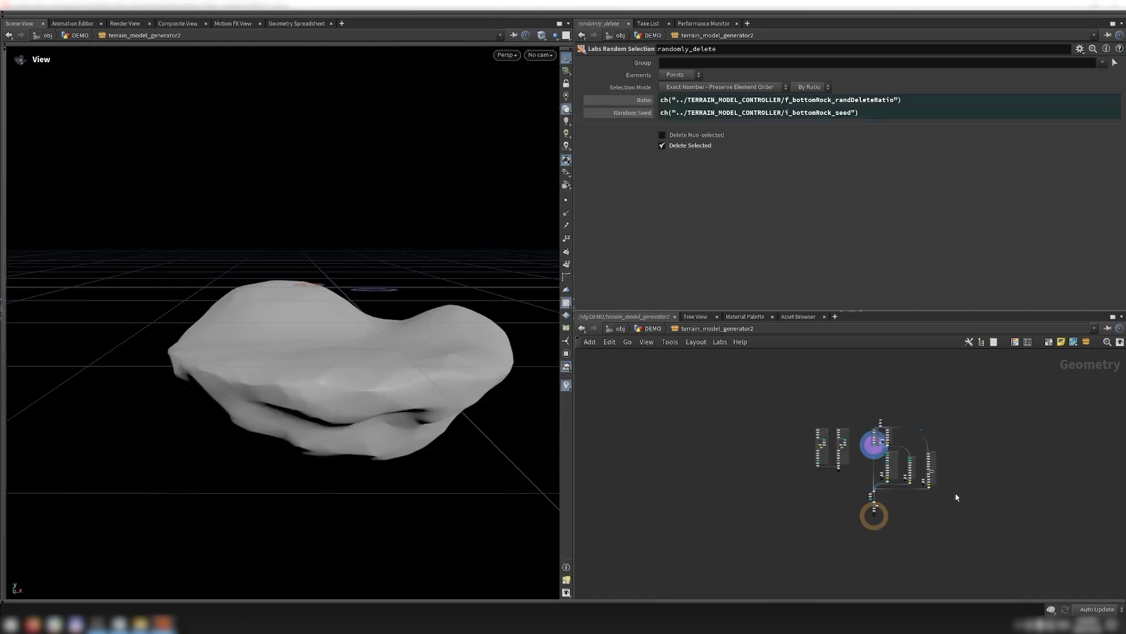
Step: Point out the rock branches and the two separate rock node groups by selecting them, and examine the two separate groups up close
{"action": "left_click_drag", "start_coordinate": [960, 500], "coordinate": [880, 411]}
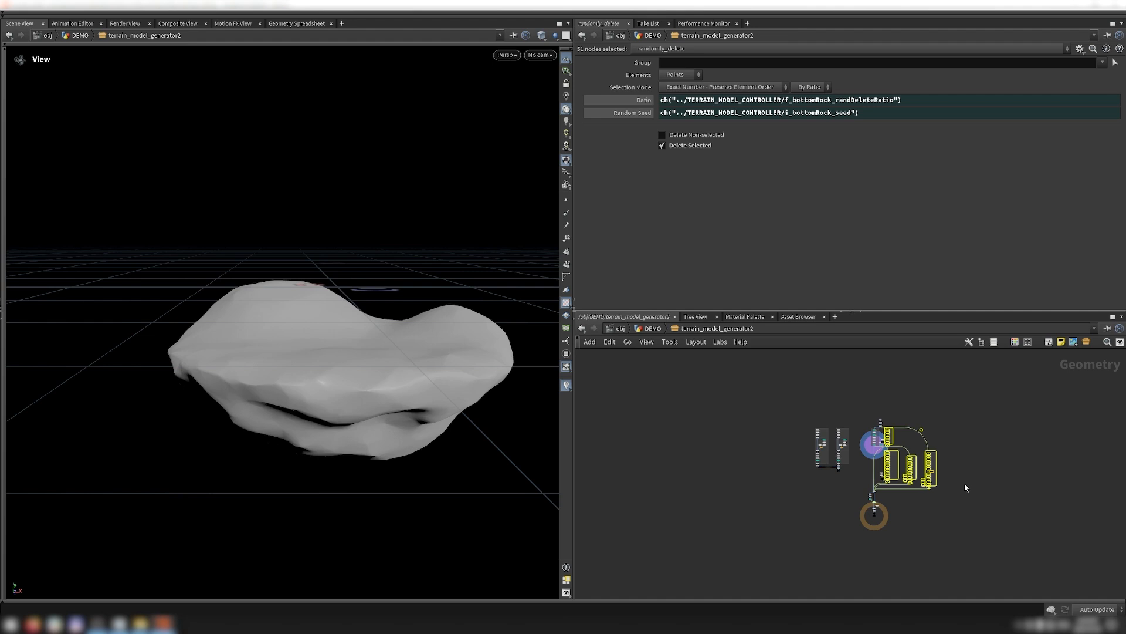
{"action": "left_click_drag", "start_coordinate": [843, 458], "coordinate": [853, 477]}
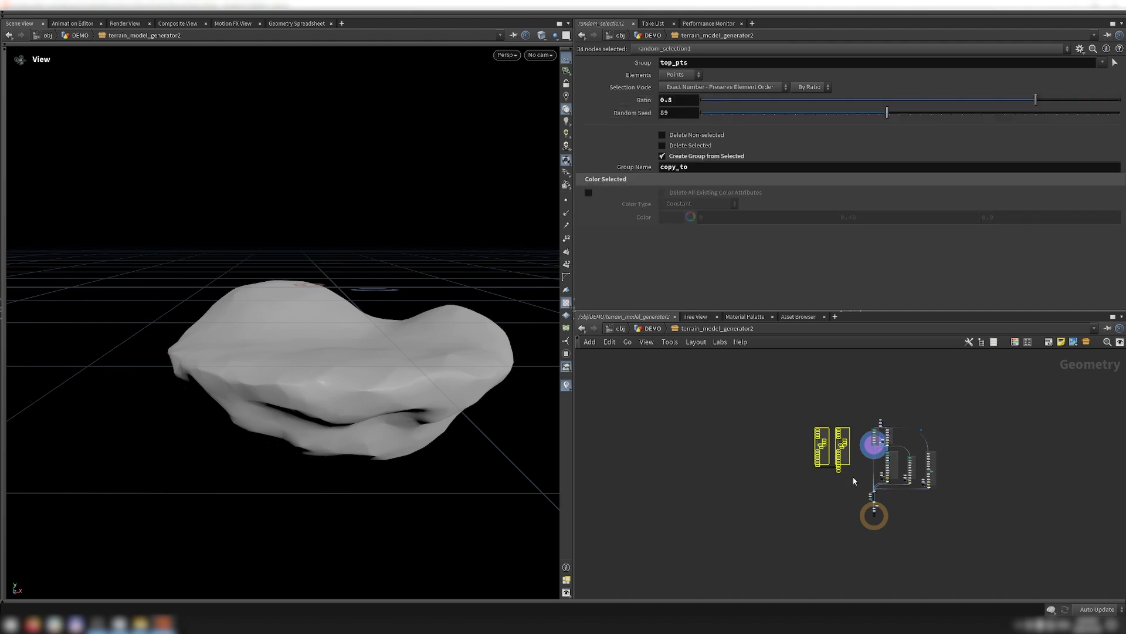
{"action": "left_click", "coordinate": [854, 481]}
{"action": "scroll", "coordinate": [831, 448], "scroll_direction": "up", "scroll_amount": 6}
{"action": "middle_click_drag", "start_coordinate": [831, 448], "coordinate": [855, 484]}
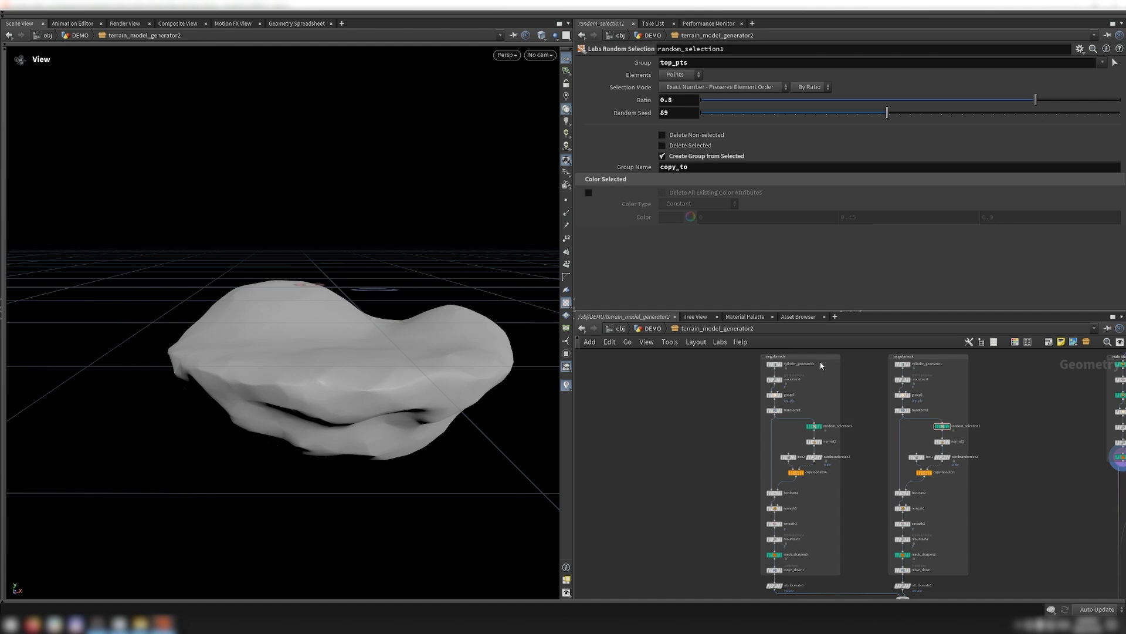
Step: Display mountain6, group3 and transform2 of the singular rock in turn, and examine transform2's parameters
{"action": "scroll", "coordinate": [780, 354], "scroll_direction": "up", "scroll_amount": 3}
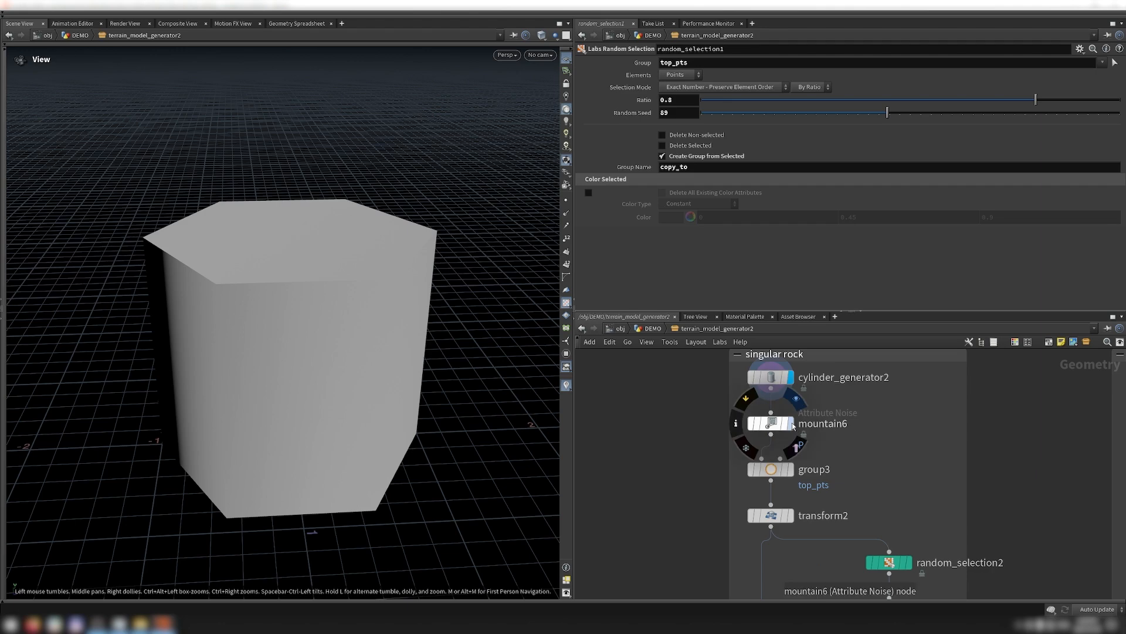
{"action": "left_click", "coordinate": [792, 426]}
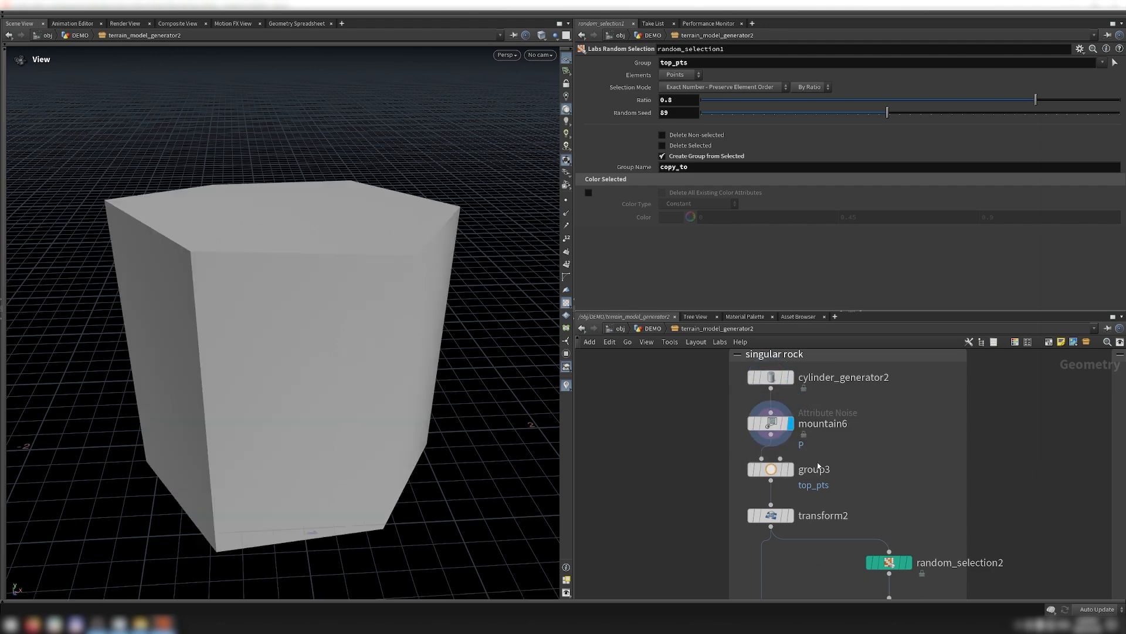
{"action": "left_click", "coordinate": [793, 471]}
{"action": "middle_click_drag", "start_coordinate": [793, 472], "coordinate": [807, 388]}
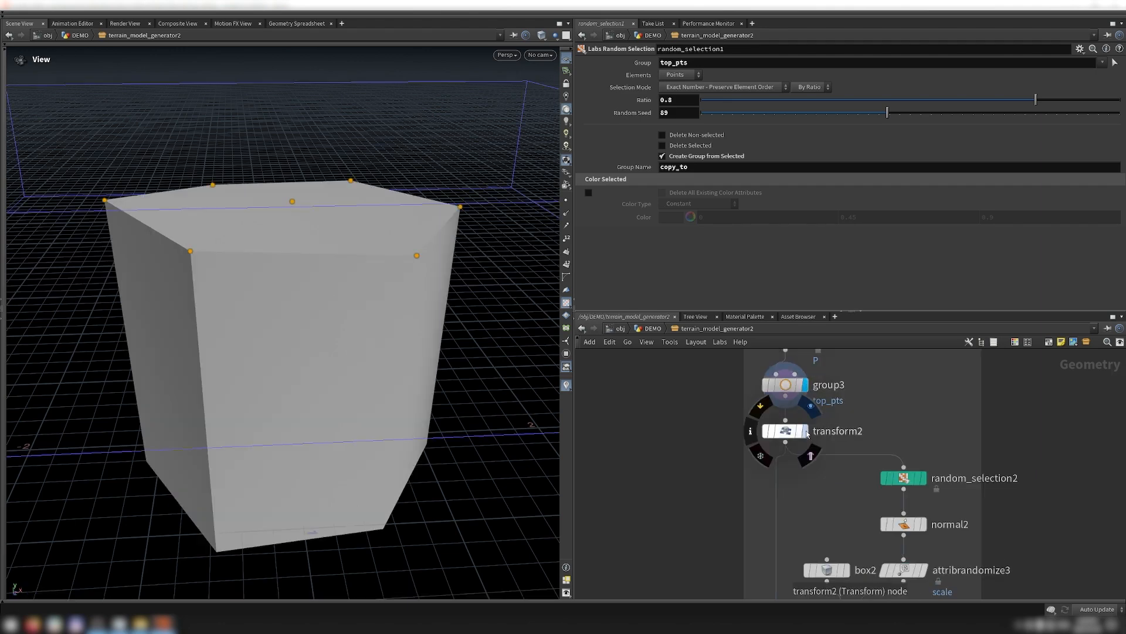
{"action": "left_click", "coordinate": [804, 432]}
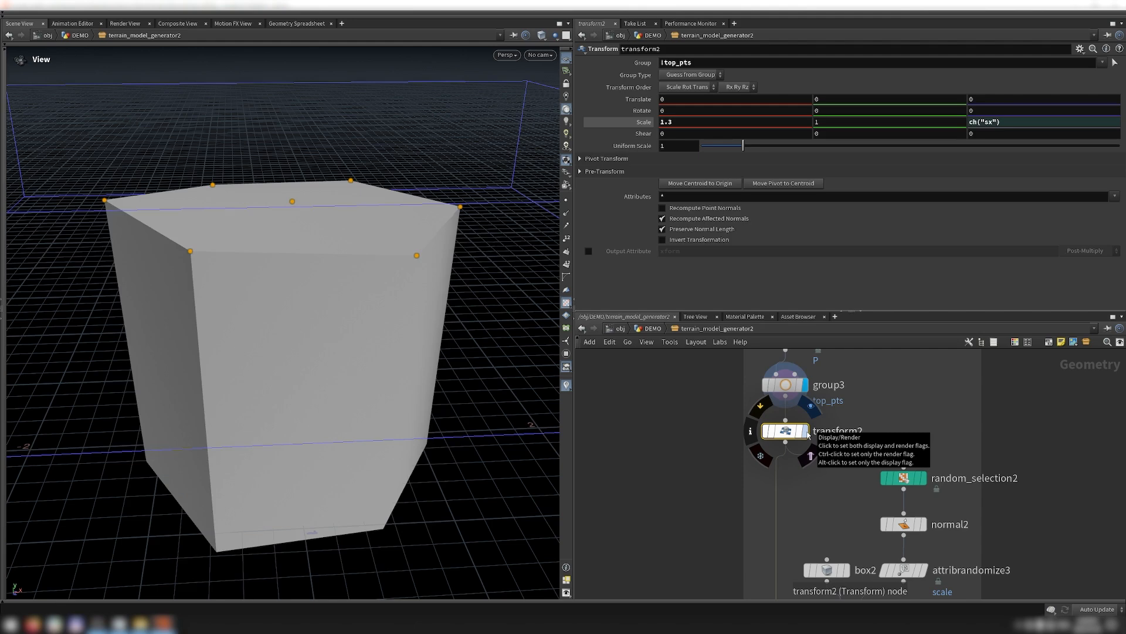
{"action": "left_click", "coordinate": [806, 431]}
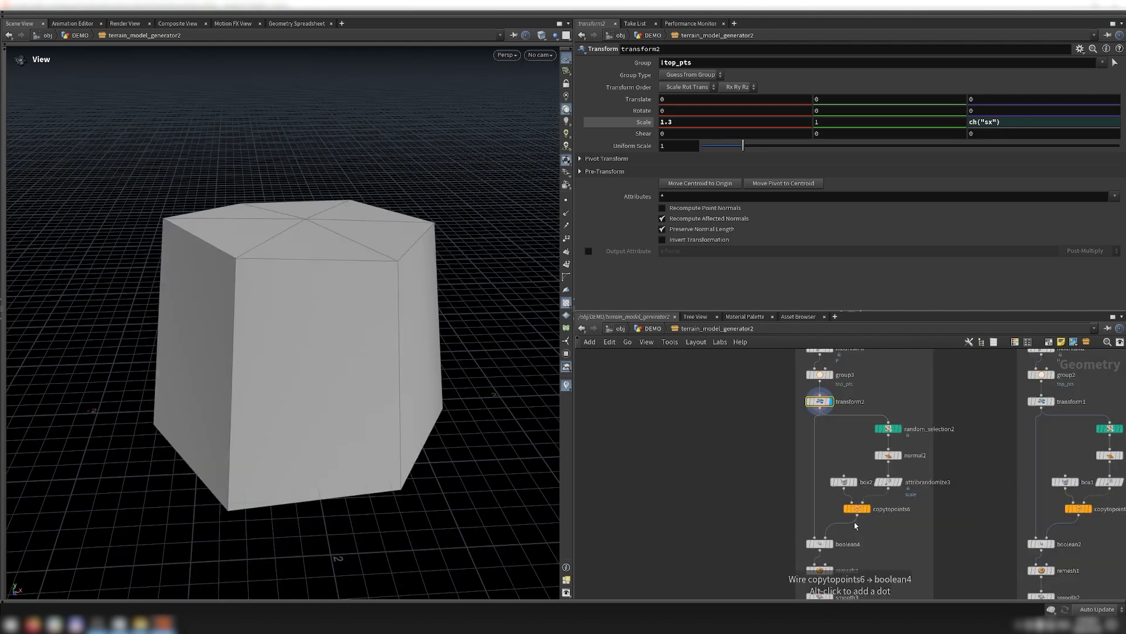
Step: Display boolean4 and random_selection2 in turn, and examine which top points random_selection2 picks by colouring the selection
{"action": "left_click", "coordinate": [834, 552]}
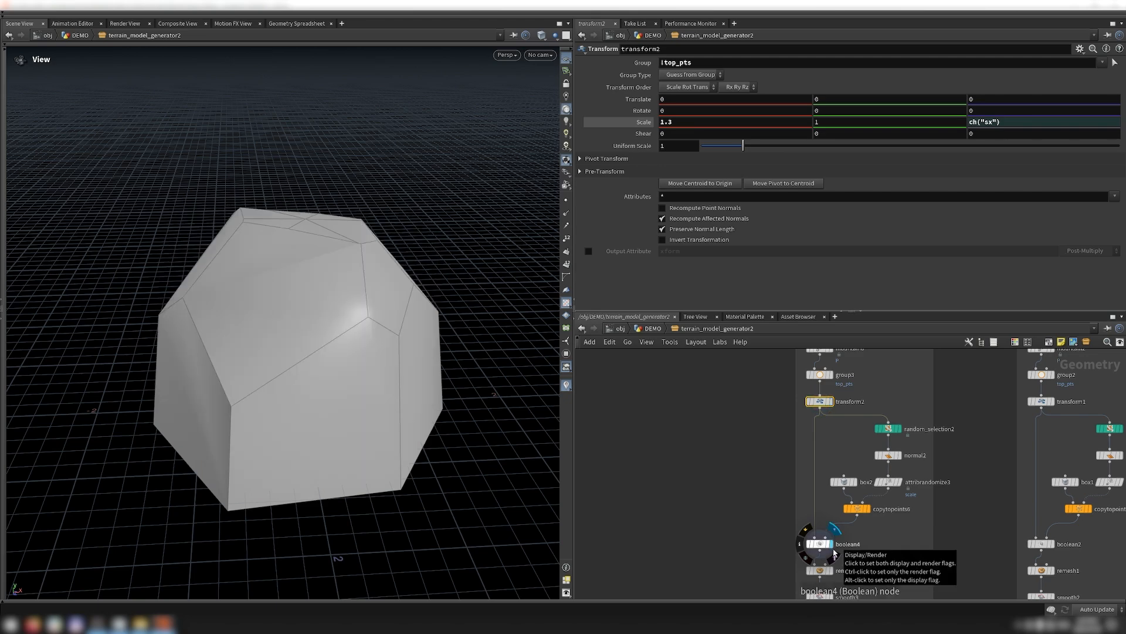
{"action": "left_click", "coordinate": [904, 434]}
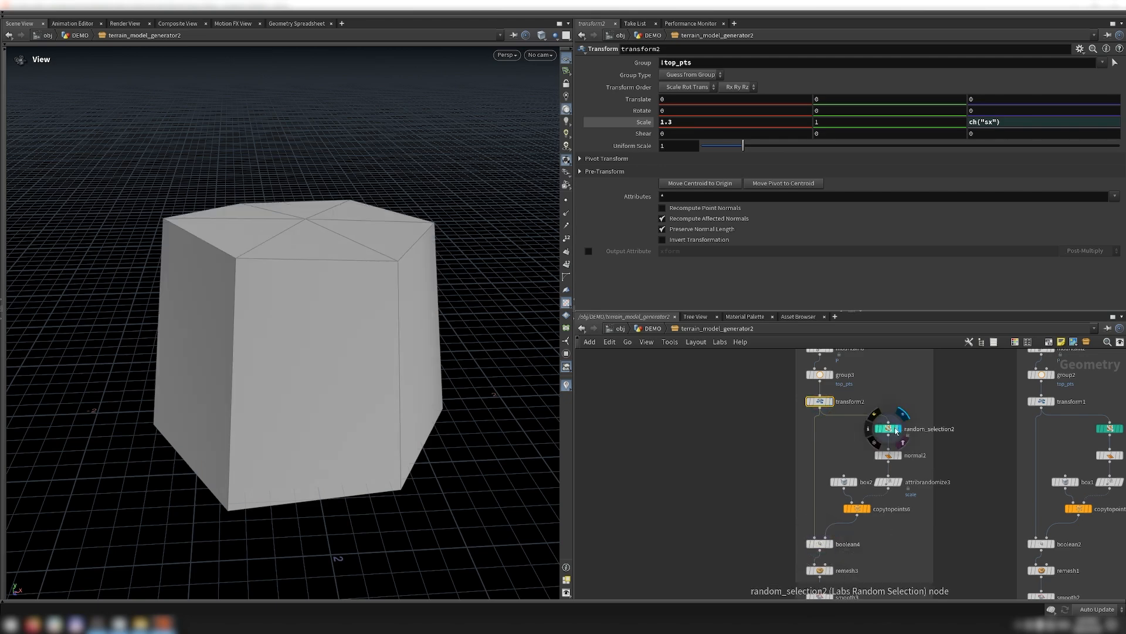
{"action": "left_click", "coordinate": [896, 430]}
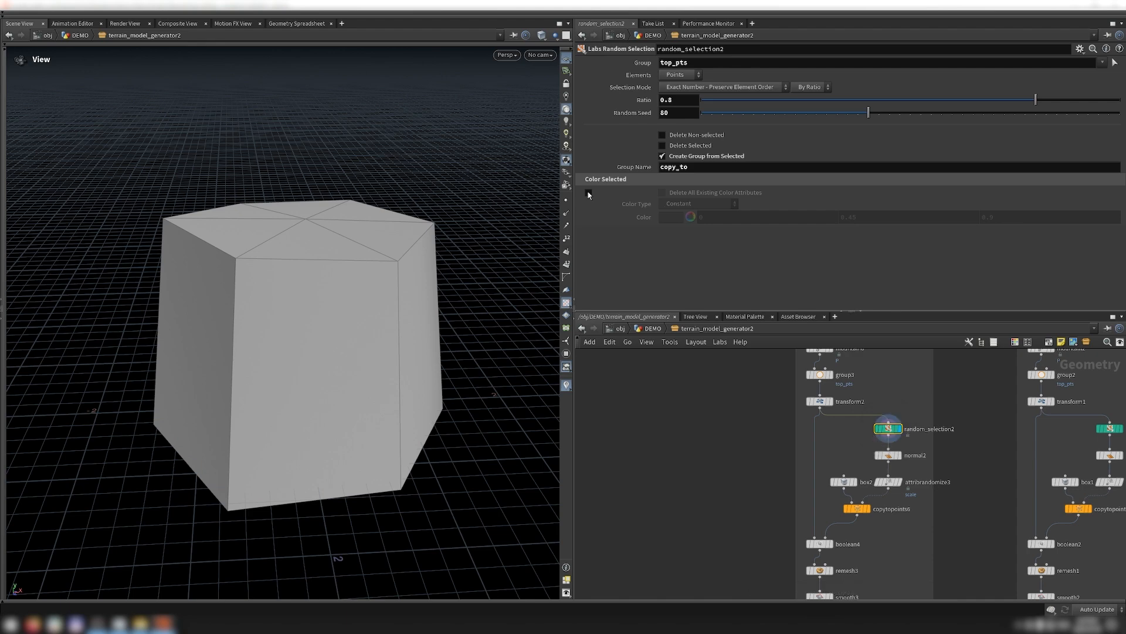
{"action": "left_click", "coordinate": [589, 193]}
{"action": "left_click_drag", "start_coordinate": [405, 297], "coordinate": [386, 405]}
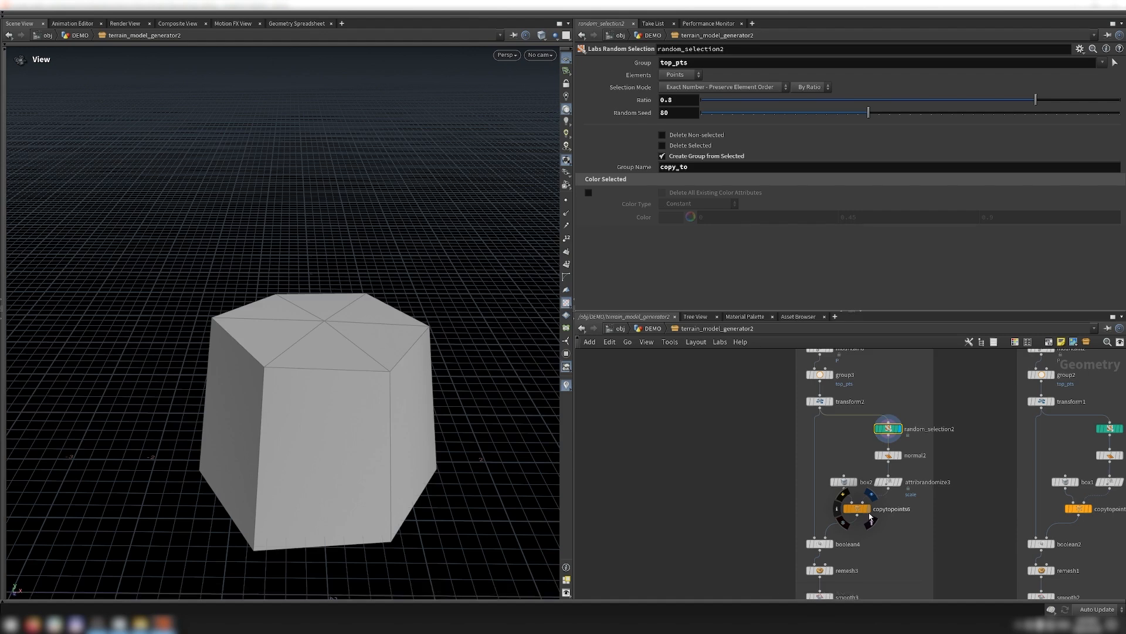
Step: Display the copied boxes at copytopoints6, try a lower Global Scale on attribrandomize3, and undo the change
{"action": "left_click", "coordinate": [870, 515]}
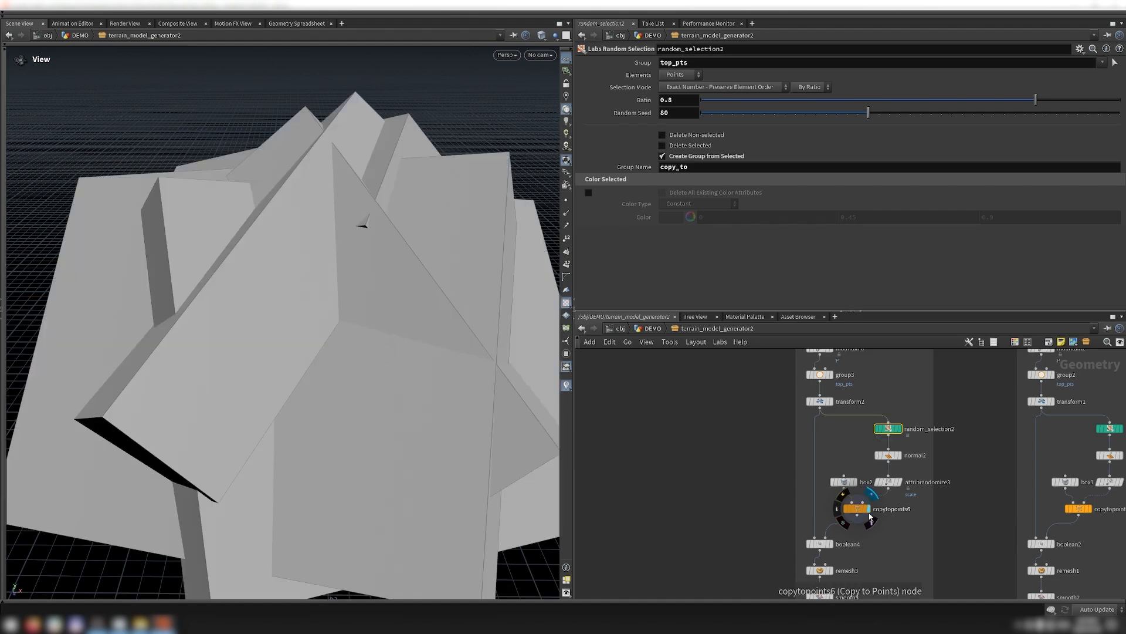
{"action": "left_click", "coordinate": [889, 481]}
{"action": "left_click_drag", "start_coordinate": [856, 132], "coordinate": [735, 138]}
{"action": "key", "text": "ctrl+z"}
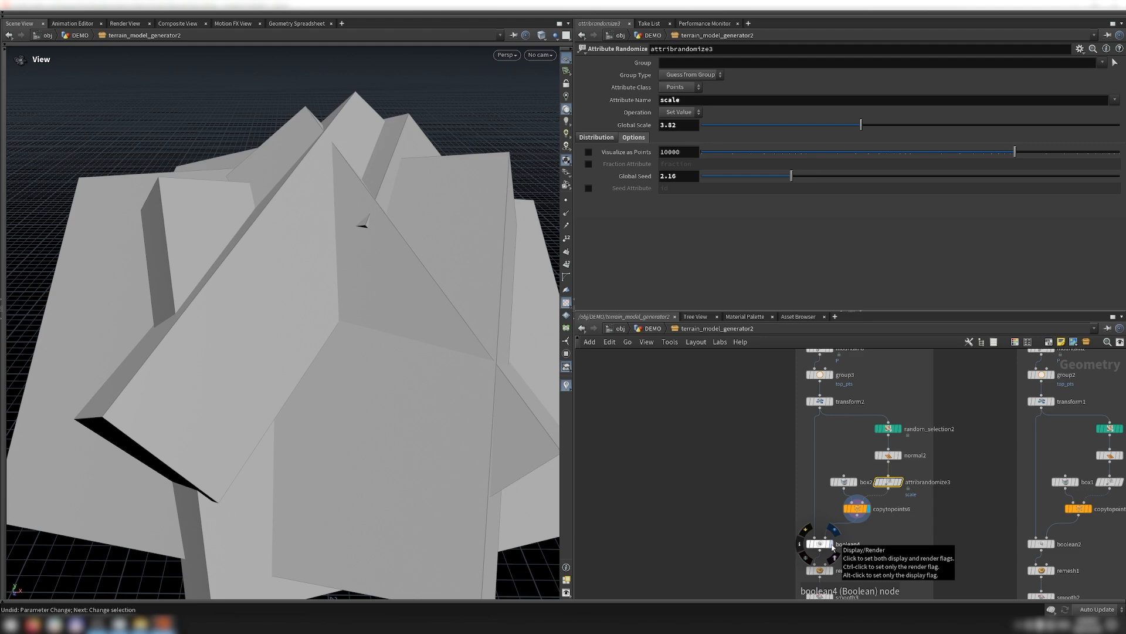
Step: Step the display through the singular rock's nodes from boolean4 to move_down1 and examine the shape after each
{"action": "left_click", "coordinate": [831, 545]}
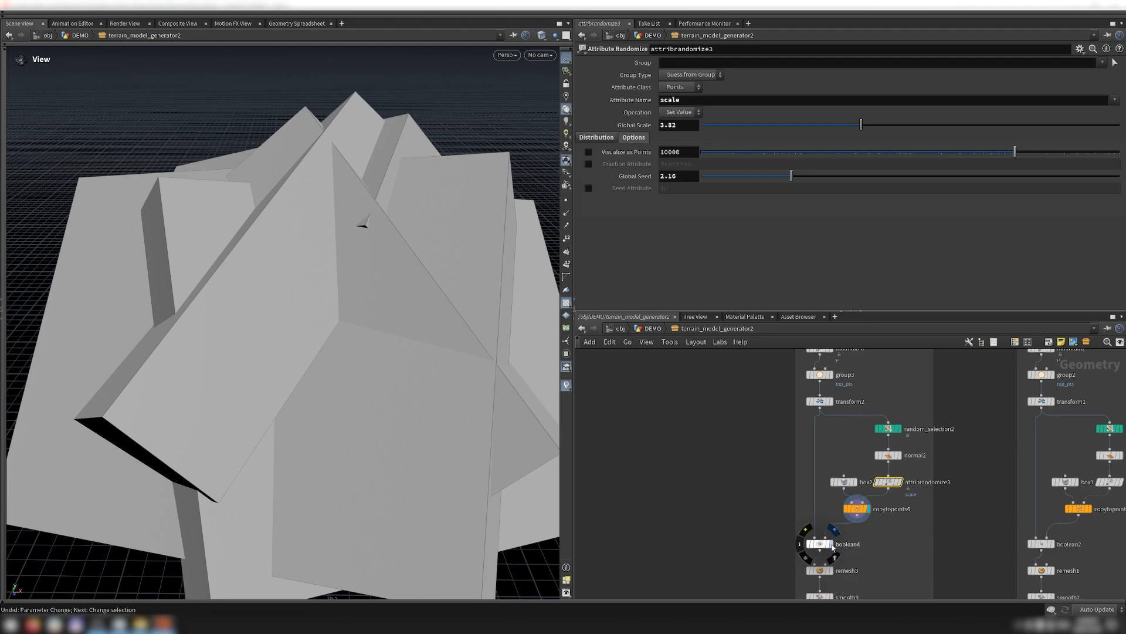
{"action": "middle_click_drag", "start_coordinate": [833, 547], "coordinate": [785, 415]}
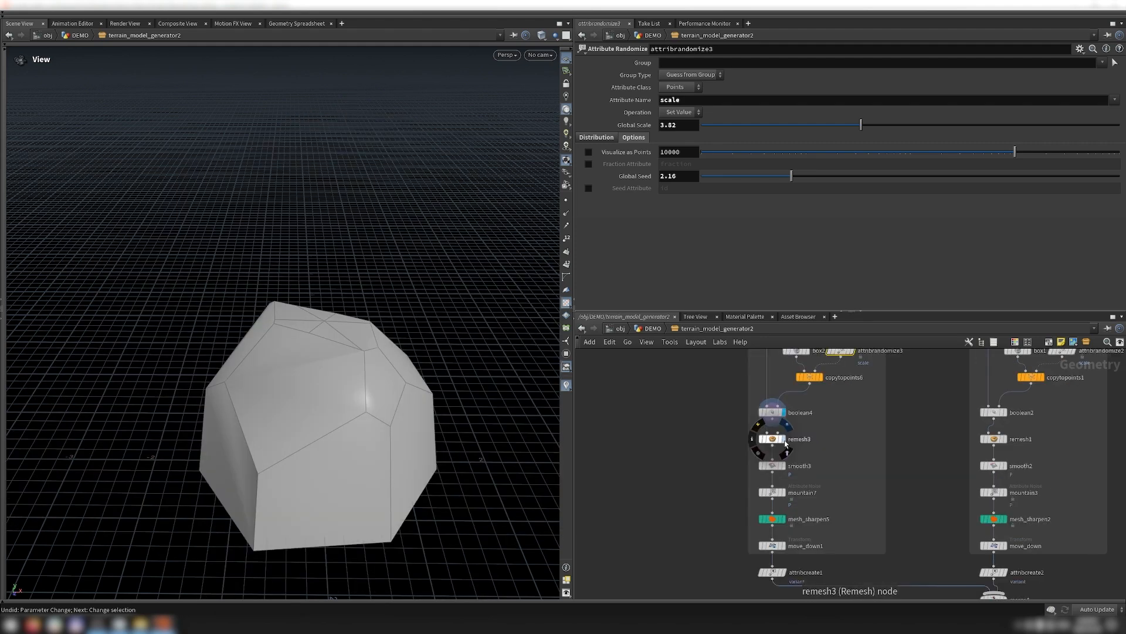
{"action": "left_click", "coordinate": [786, 441]}
{"action": "left_click", "coordinate": [786, 468]}
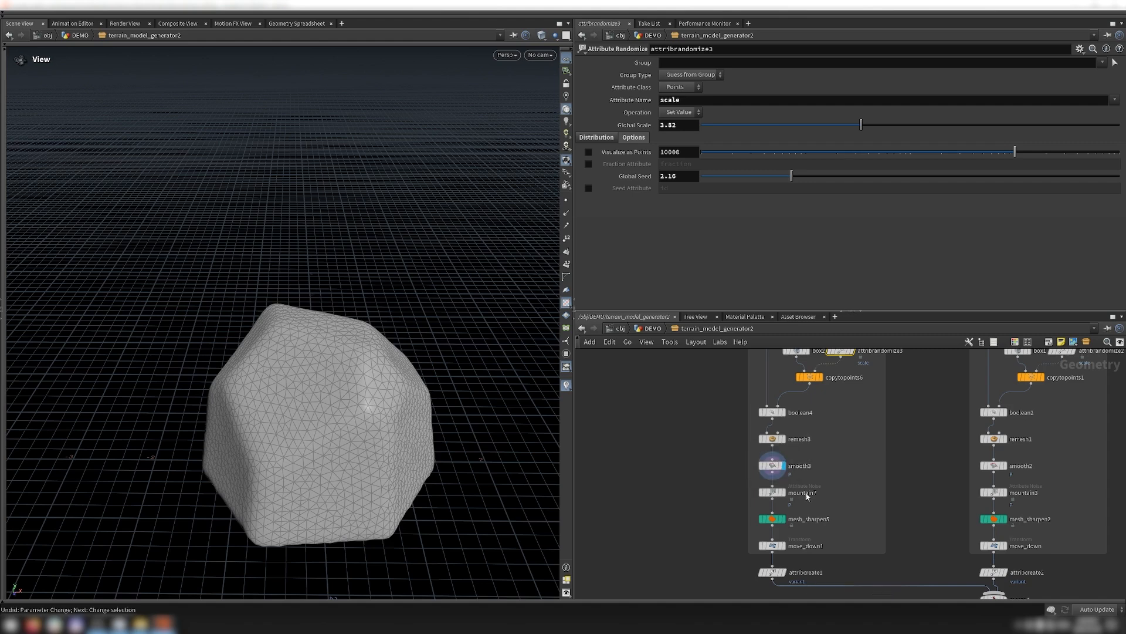
{"action": "left_click", "coordinate": [786, 495]}
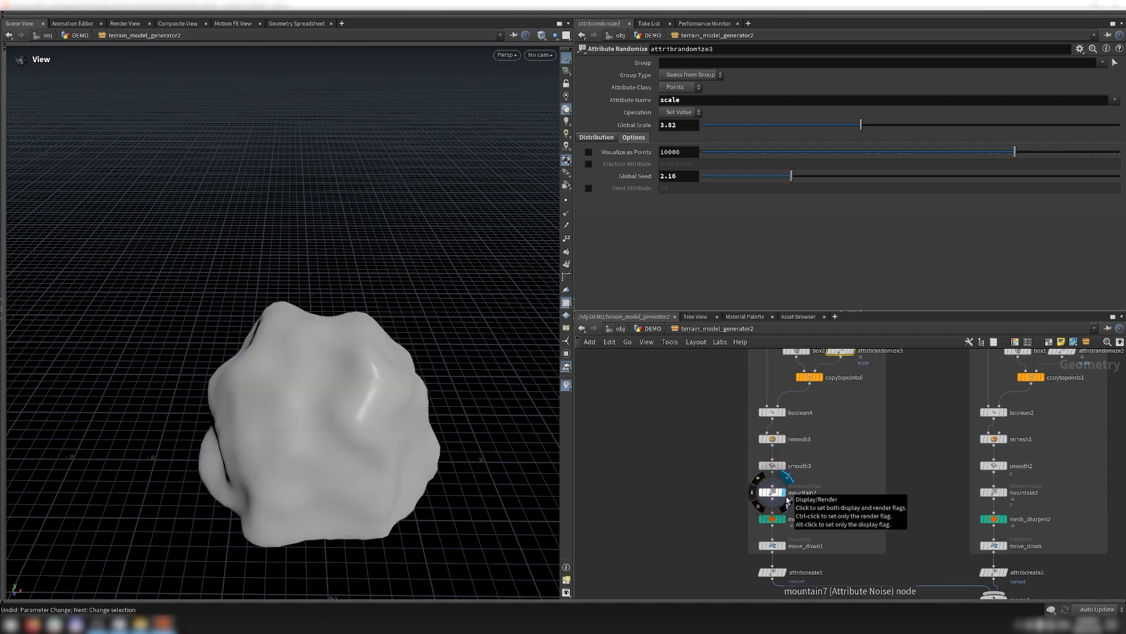
{"action": "left_click", "coordinate": [787, 523]}
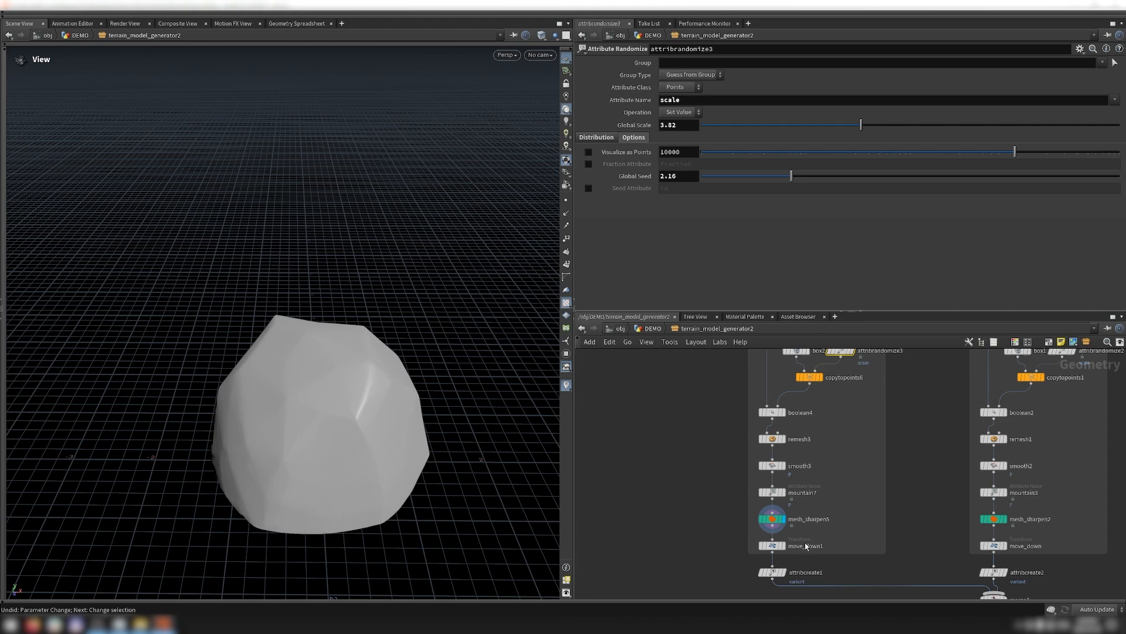
{"action": "left_click", "coordinate": [783, 545]}
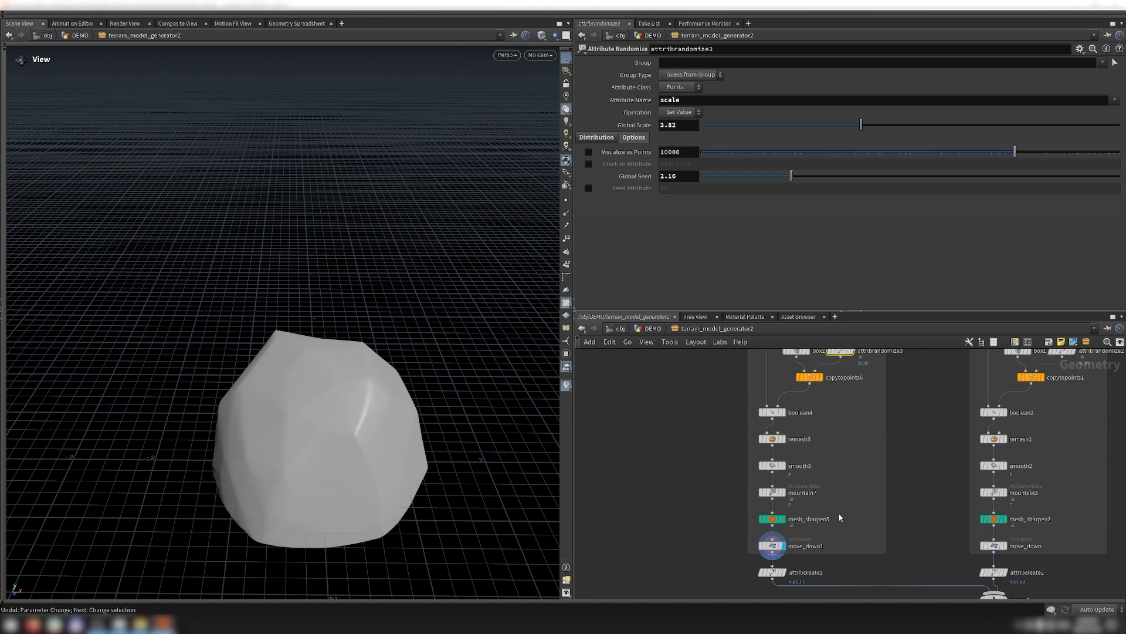
Step: Examine the variant attribute settings on attribcreate1 and attribcreate2, and clear the selection
{"action": "left_click", "coordinate": [773, 572]}
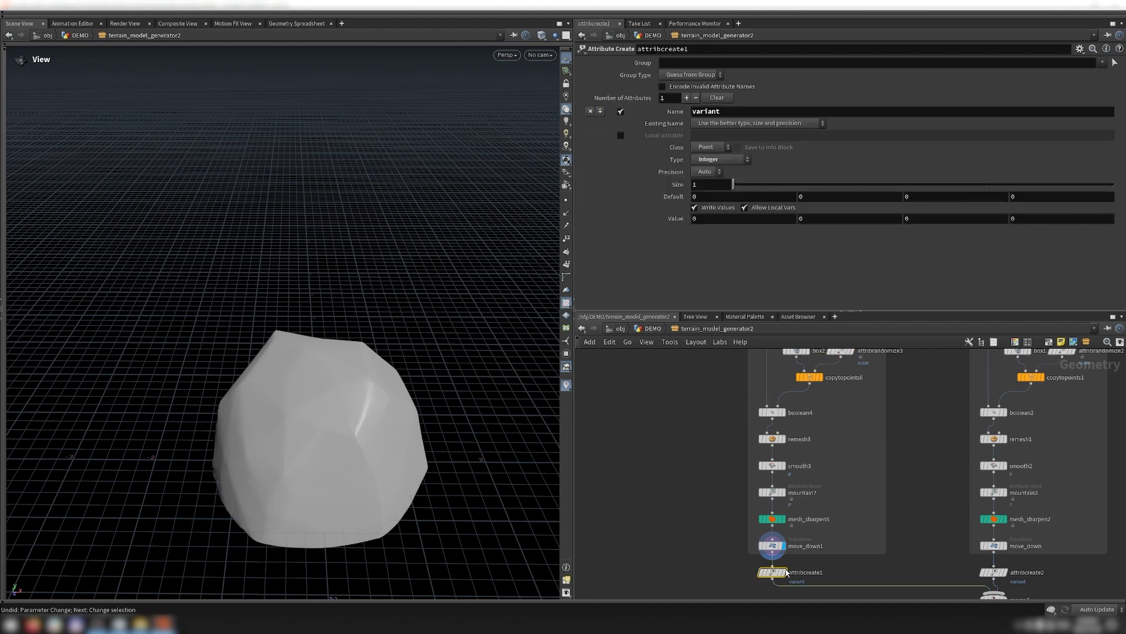
{"action": "middle_click_drag", "start_coordinate": [954, 572], "coordinate": [944, 549]}
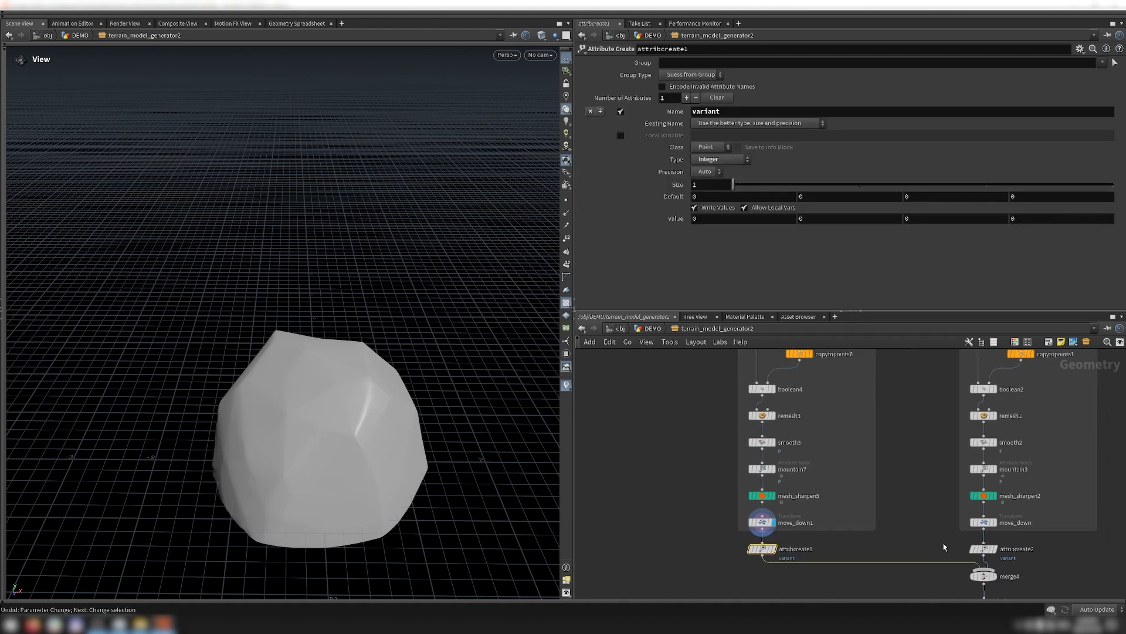
{"action": "left_click", "coordinate": [983, 548]}
{"action": "left_click", "coordinate": [924, 524]}
Step: Display vdbfrompolygons1, vdbtospheres1 and copytopoints3 of the main shape rocks in turn, and examine copytopoints3's piece attribute setting
{"action": "key", "text": "1"}
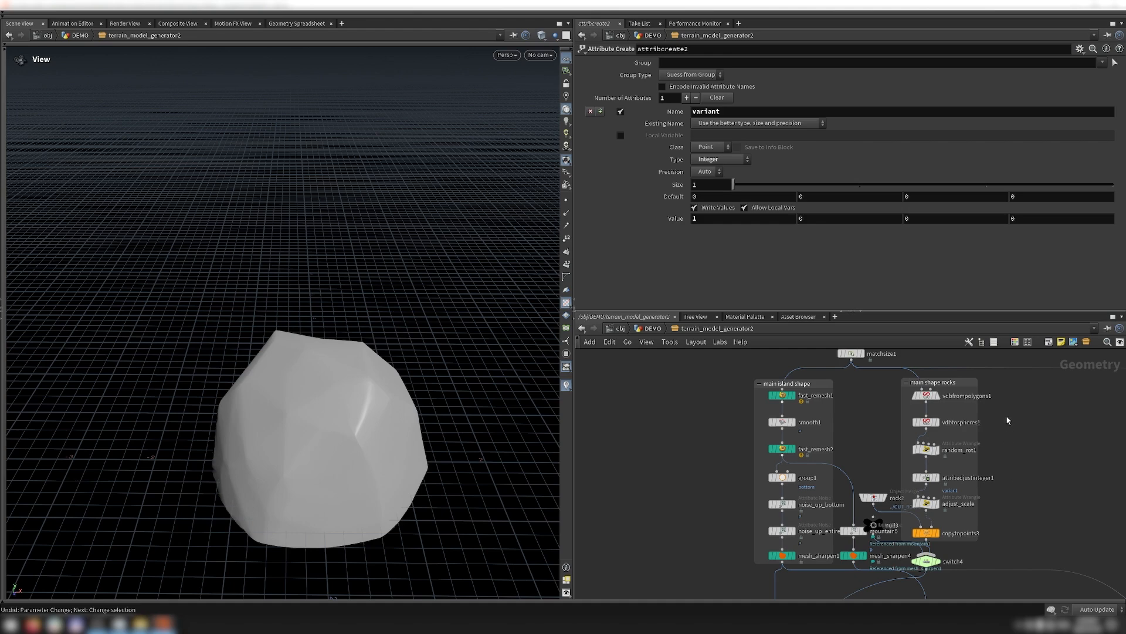
{"action": "left_click", "coordinate": [937, 395]}
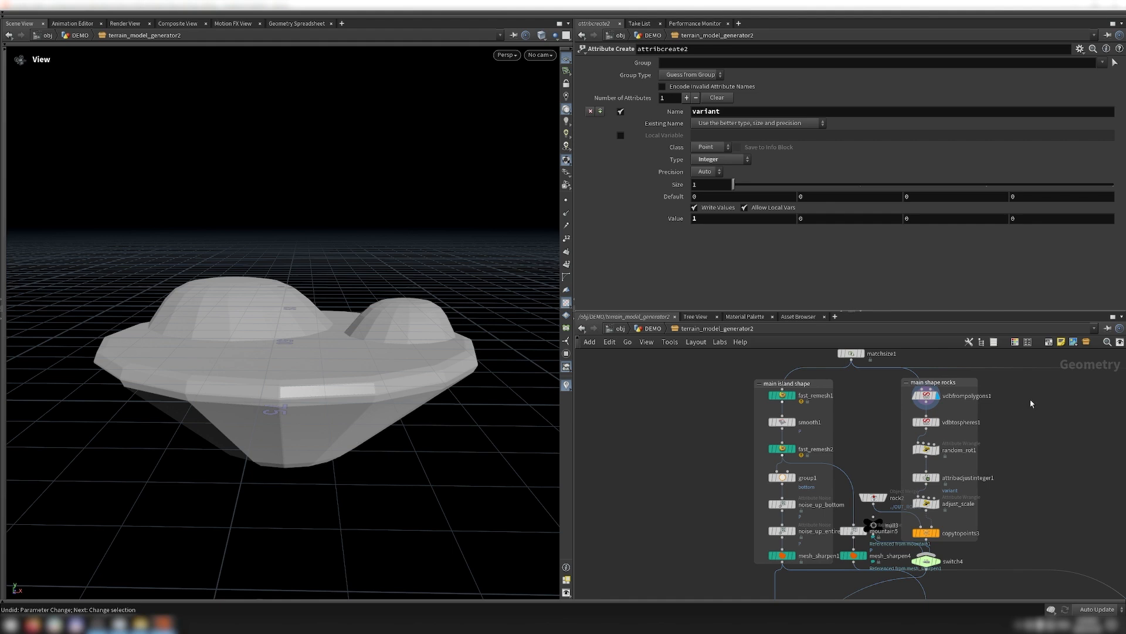
{"action": "left_click", "coordinate": [939, 429]}
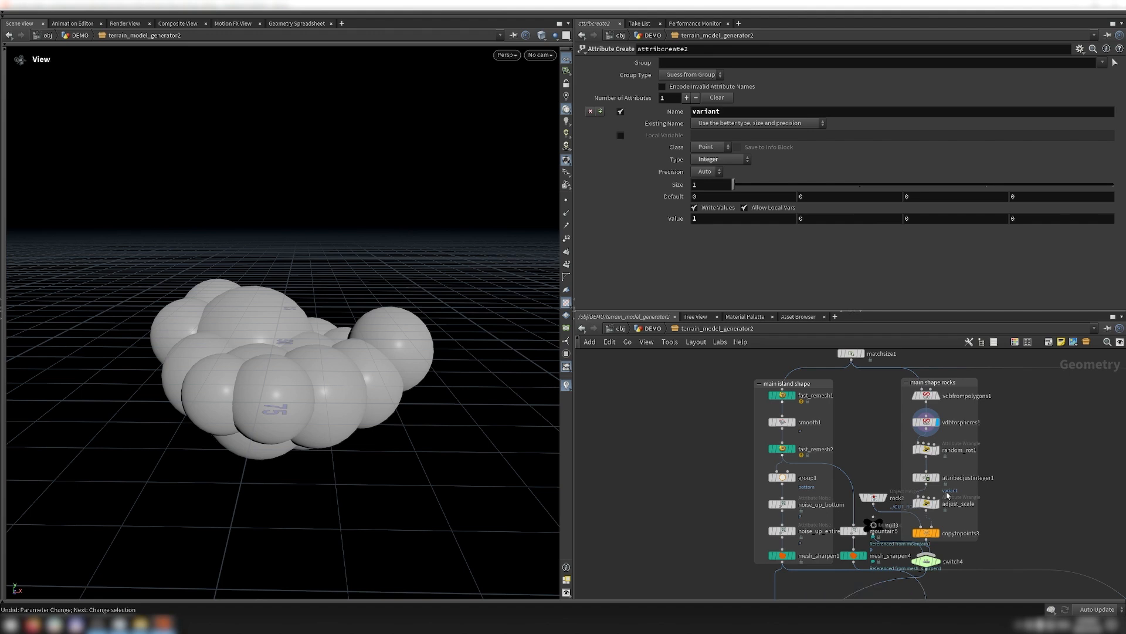
{"action": "left_click", "coordinate": [926, 533]}
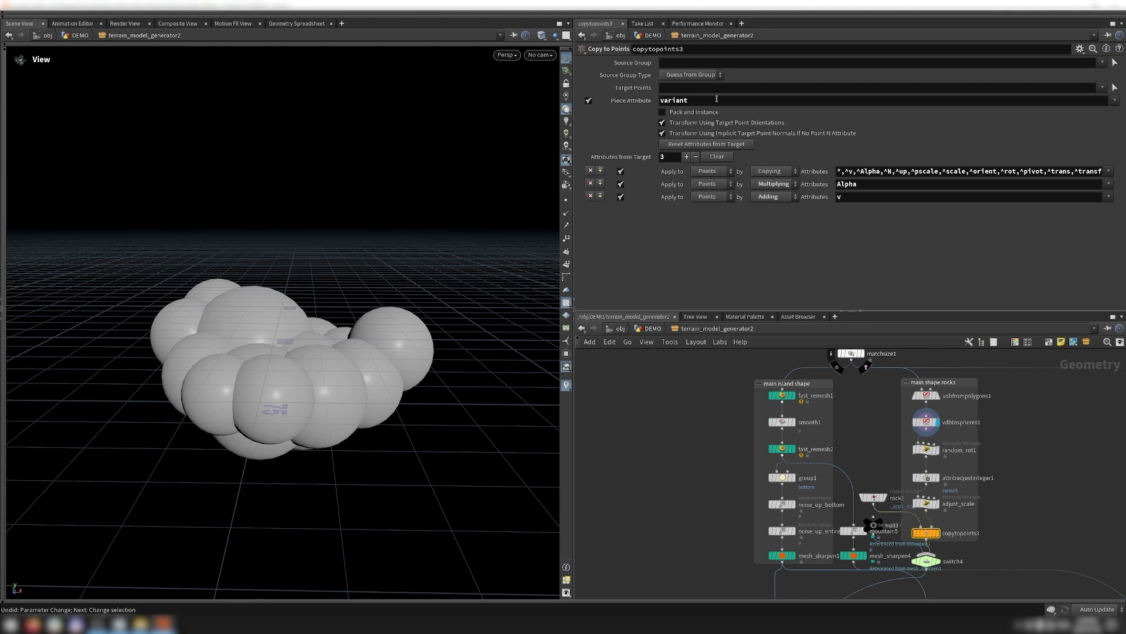
{"action": "mouse_move", "coordinate": [938, 534]}
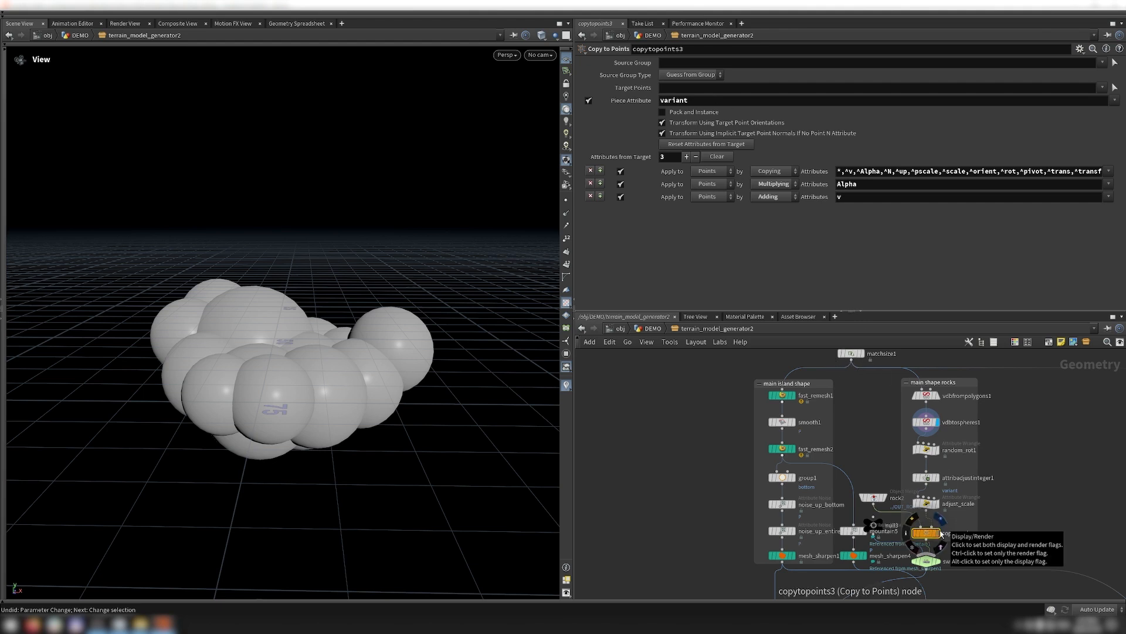
{"action": "left_click", "coordinate": [940, 534]}
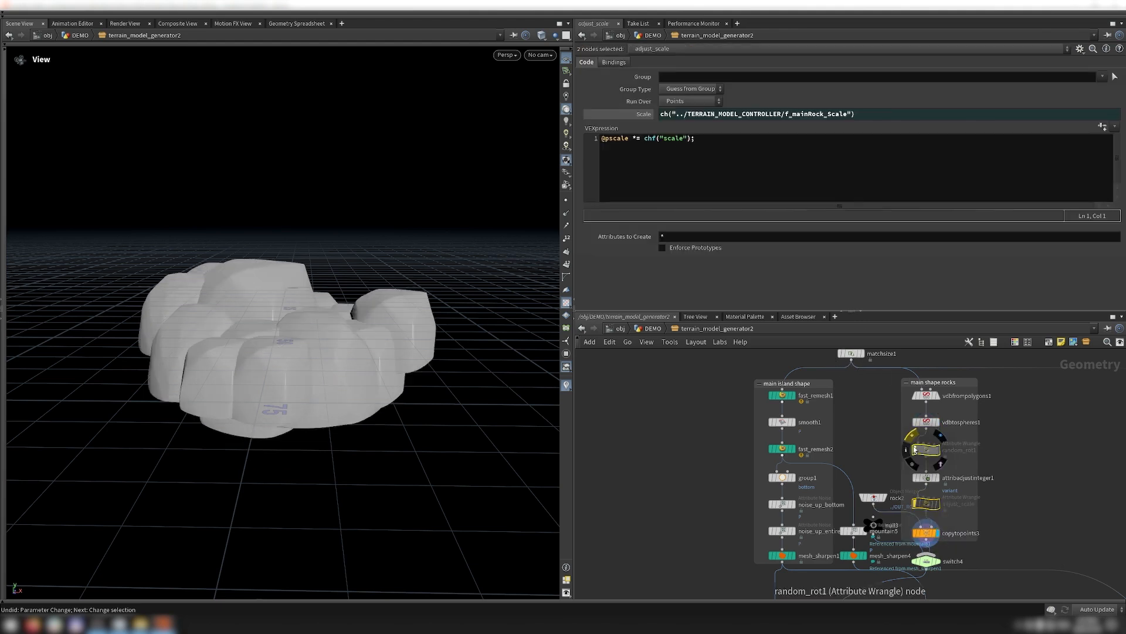
Step: Toggle the bypass of random_rot1 and adjust_scale repeatedly to compare their effect on the copied rocks
{"action": "left_click", "coordinate": [914, 447]}
{"action": "left_click", "coordinate": [914, 448]}
{"action": "left_click", "coordinate": [914, 448]}
{"action": "left_click", "coordinate": [915, 448]}
{"action": "left_click", "coordinate": [915, 449]}
{"action": "left_click", "coordinate": [915, 450]}
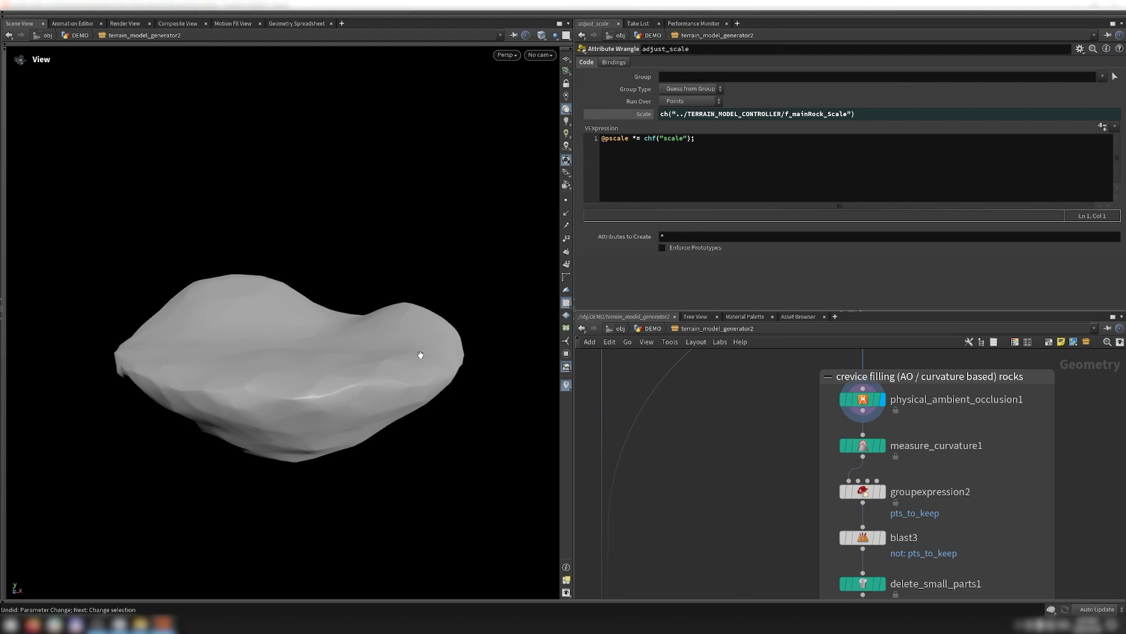
Step: Examine physical_ambient_occlusion1 and measure_curvature1 of the crevice filling rocks, and visualize the curvature output without grayscale
{"action": "left_click", "coordinate": [863, 400]}
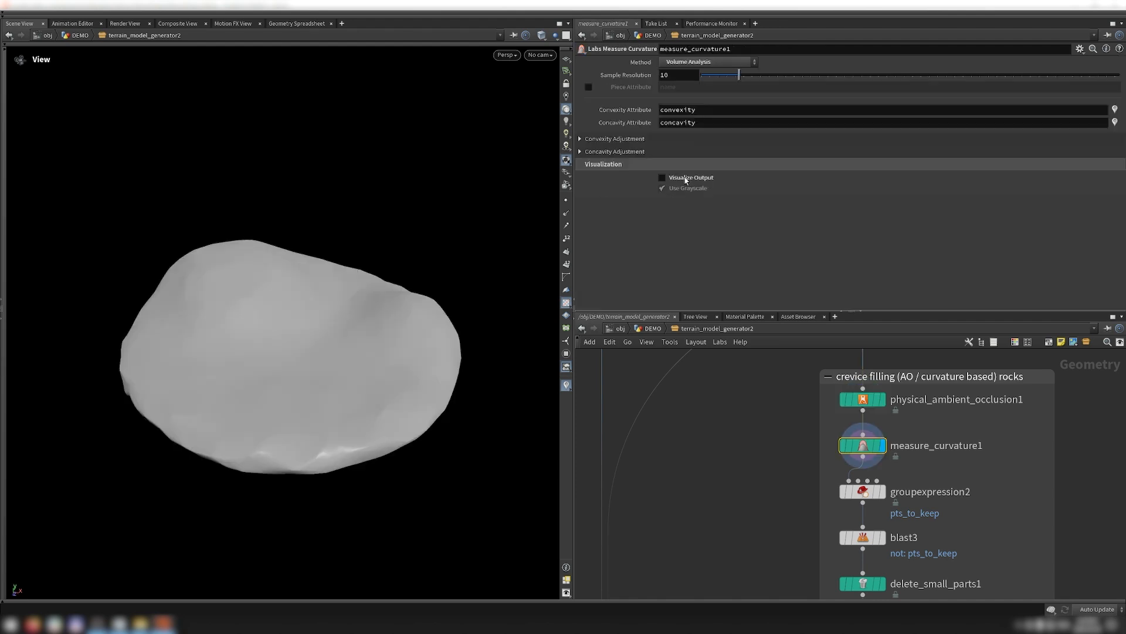
{"action": "left_click_drag", "start_coordinate": [372, 422], "coordinate": [323, 353]}
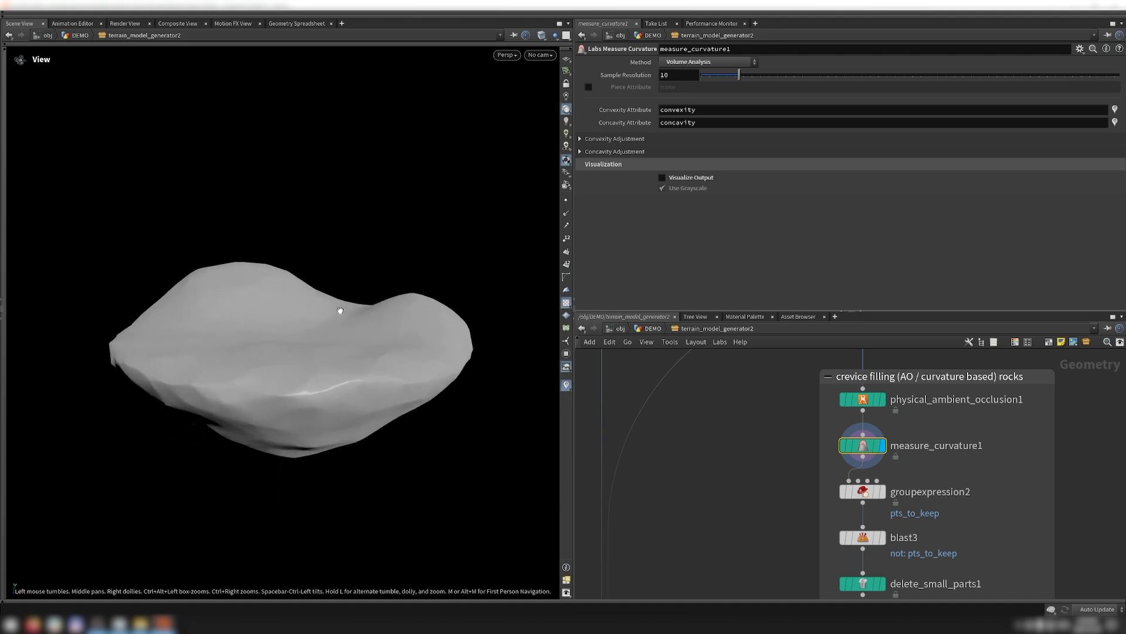
{"action": "left_click", "coordinate": [662, 177]}
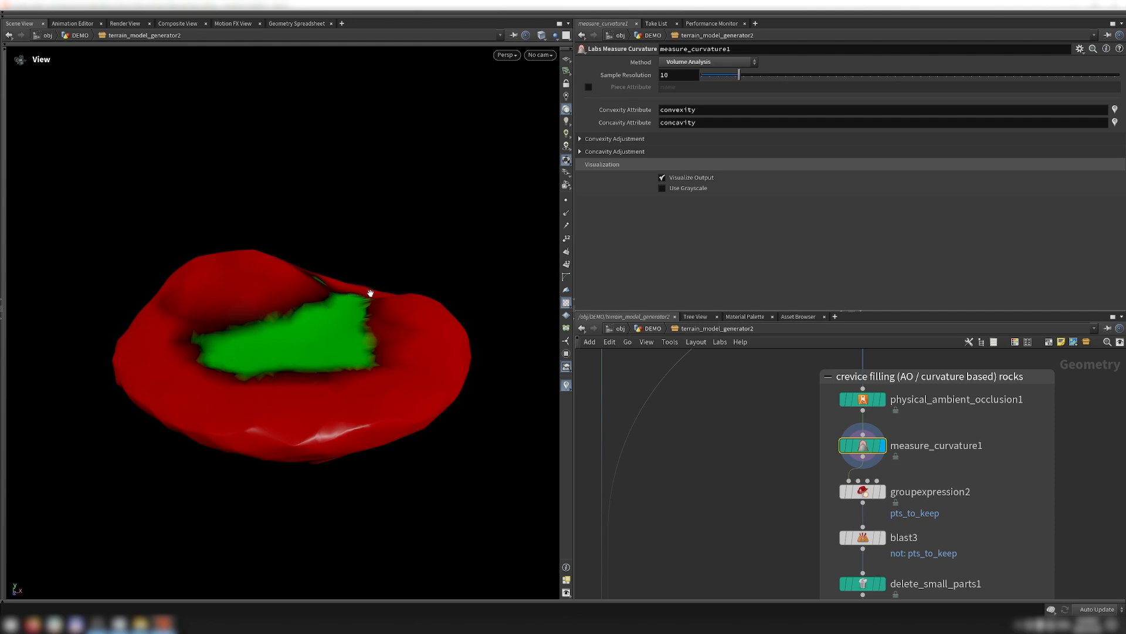
Step: Display groupexpression2, blast3 and delete_small_parts1 in turn, and examine the pts_to_keep area and the small-parts settings
{"action": "left_click", "coordinate": [866, 494]}
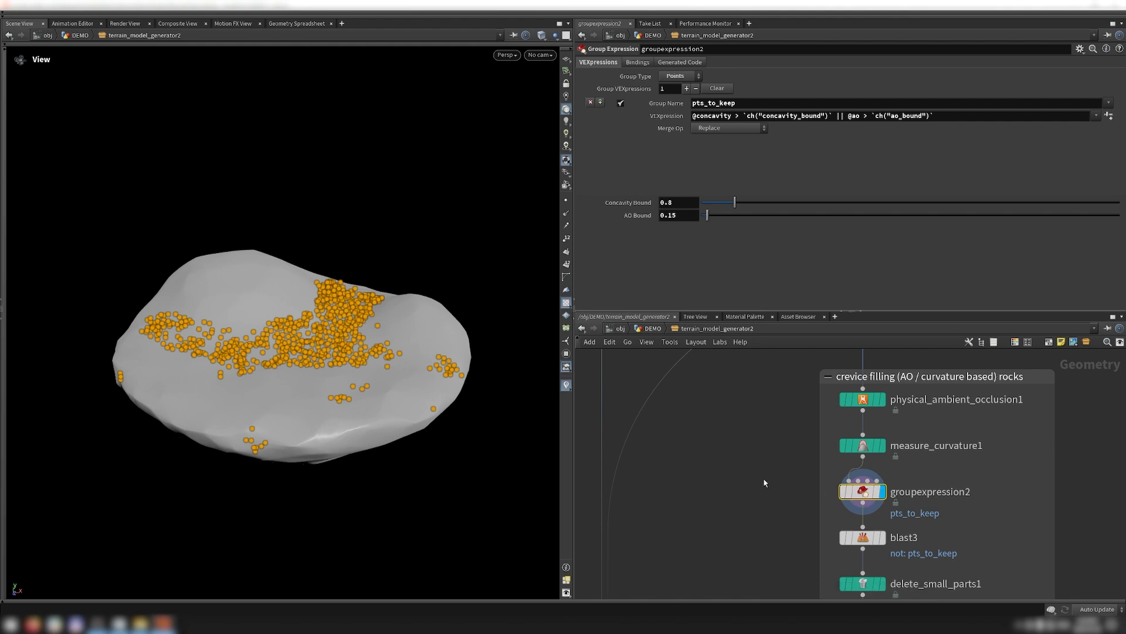
{"action": "middle_click_drag", "start_coordinate": [777, 508], "coordinate": [766, 473]}
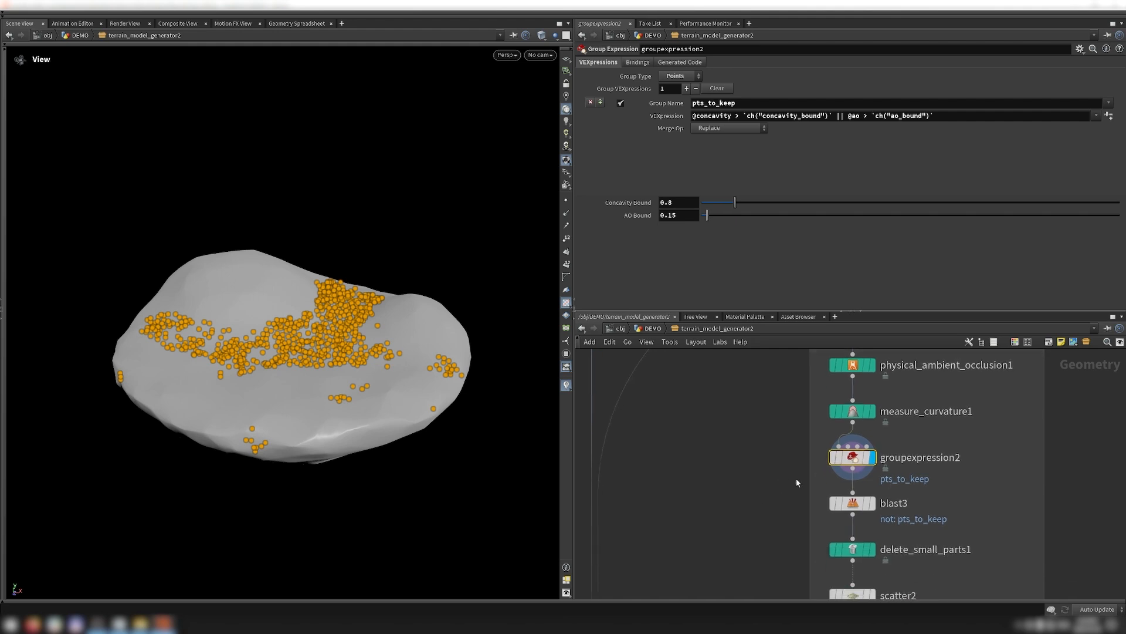
{"action": "left_click", "coordinate": [872, 505]}
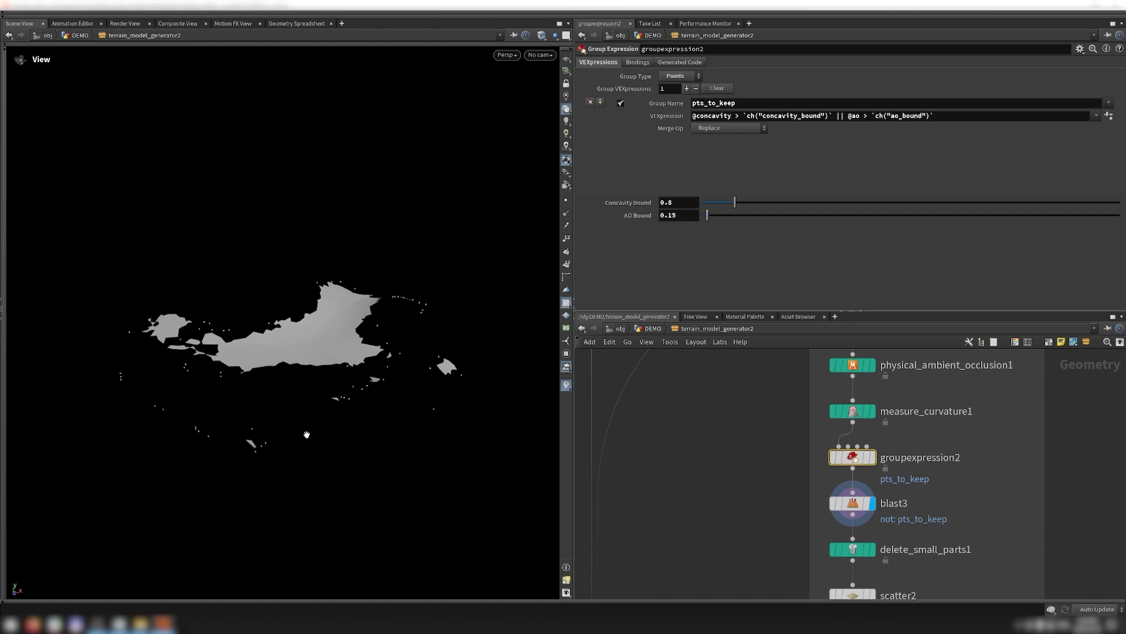
{"action": "middle_click_drag", "start_coordinate": [743, 462], "coordinate": [699, 391]}
{"action": "left_click", "coordinate": [819, 480]}
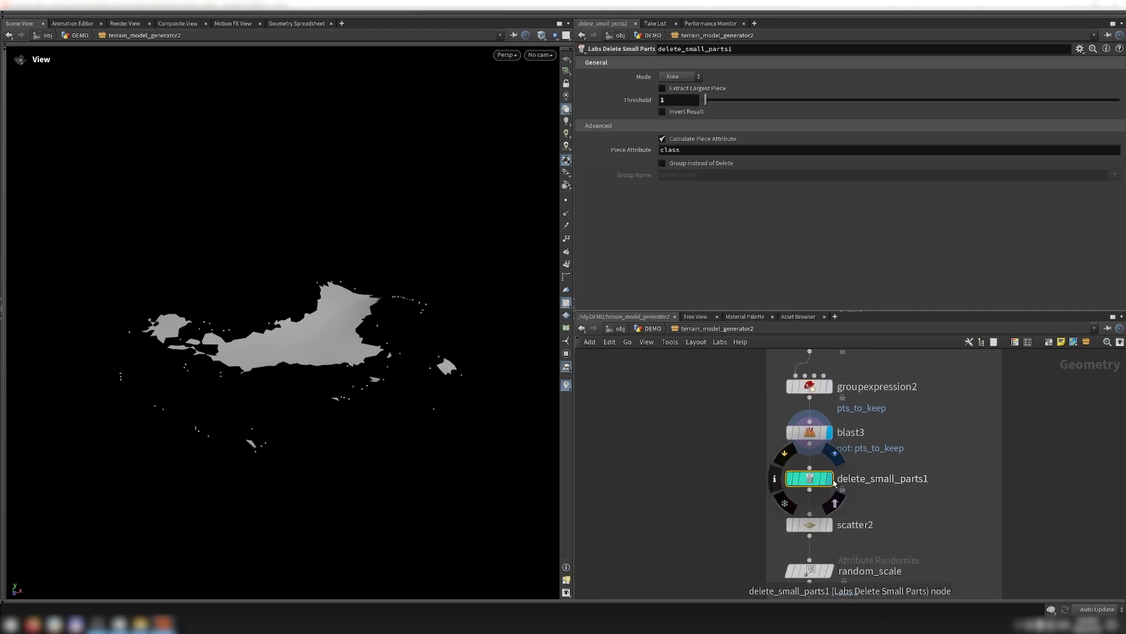
{"action": "left_click", "coordinate": [833, 480]}
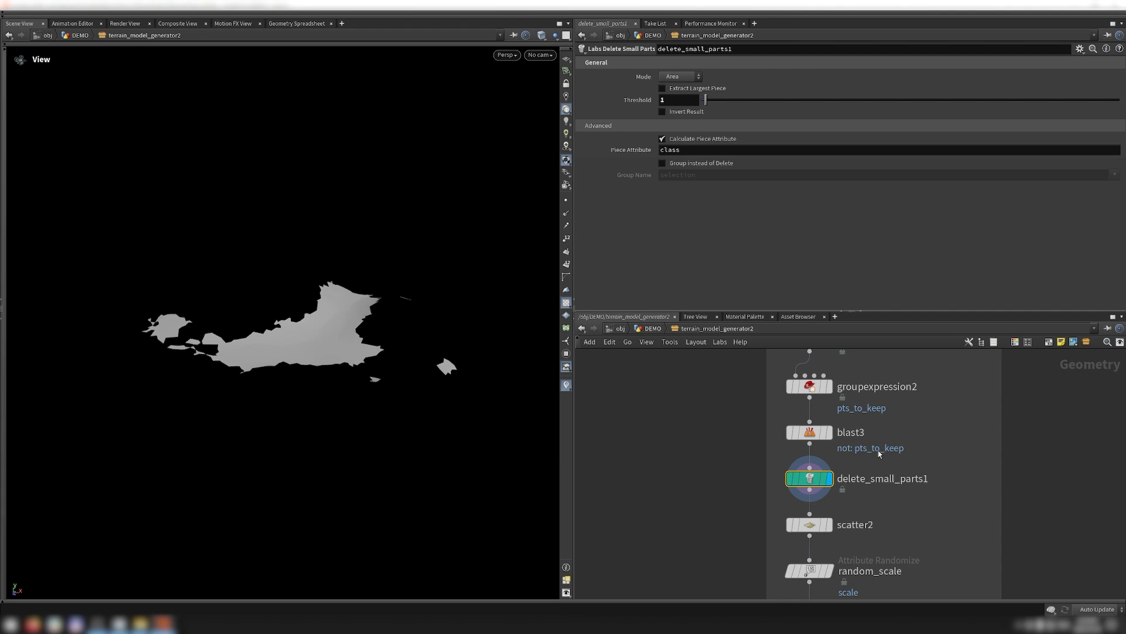
{"action": "middle_click_drag", "start_coordinate": [878, 472], "coordinate": [862, 392]}
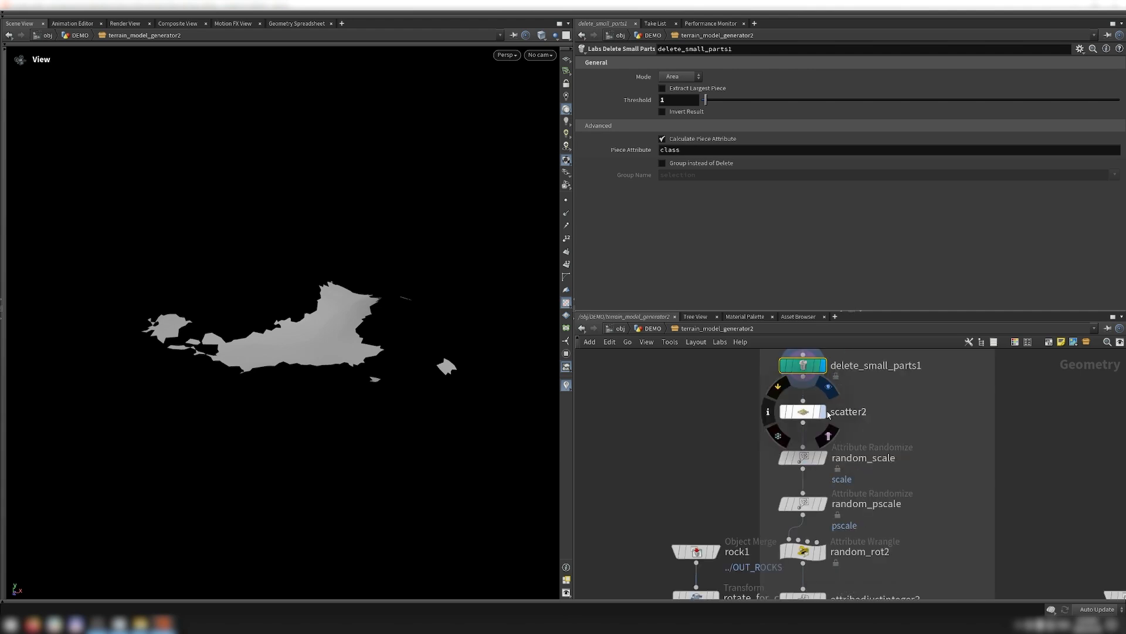
Step: Display the crevice filling rocks' nodes in turn, from scatter2 through the random attribute nodes to copytopoints4
{"action": "left_click", "coordinate": [825, 412]}
{"action": "middle_click_drag", "start_coordinate": [831, 466], "coordinate": [828, 382]}
{"action": "scroll", "coordinate": [827, 381], "scroll_direction": "down", "scroll_amount": 1}
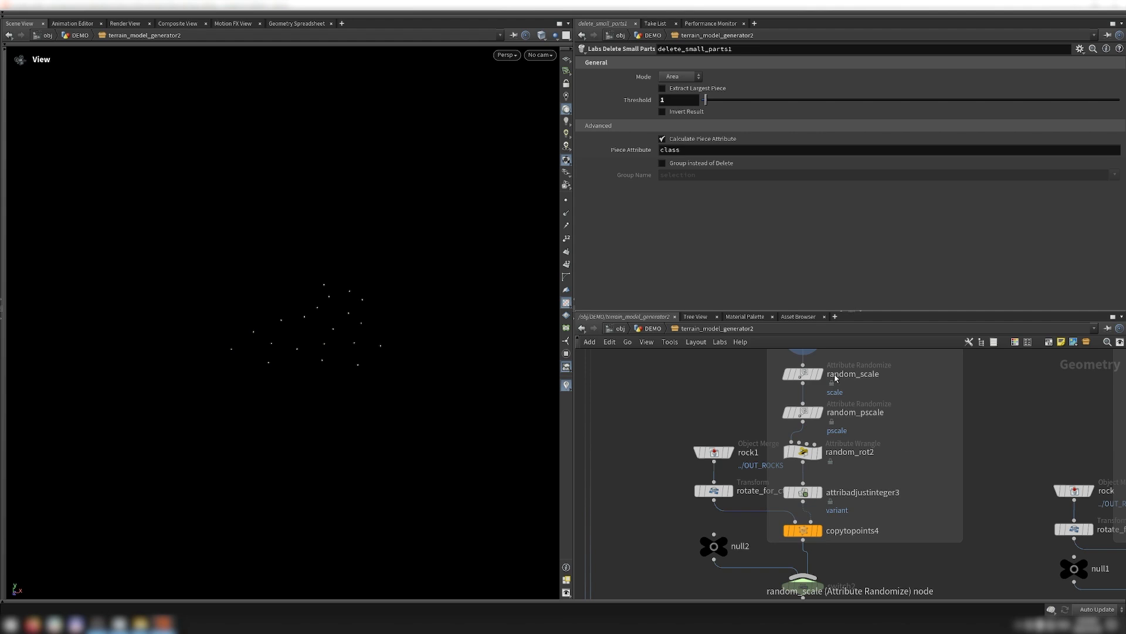
{"action": "left_click", "coordinate": [820, 376]}
{"action": "left_click", "coordinate": [820, 414]}
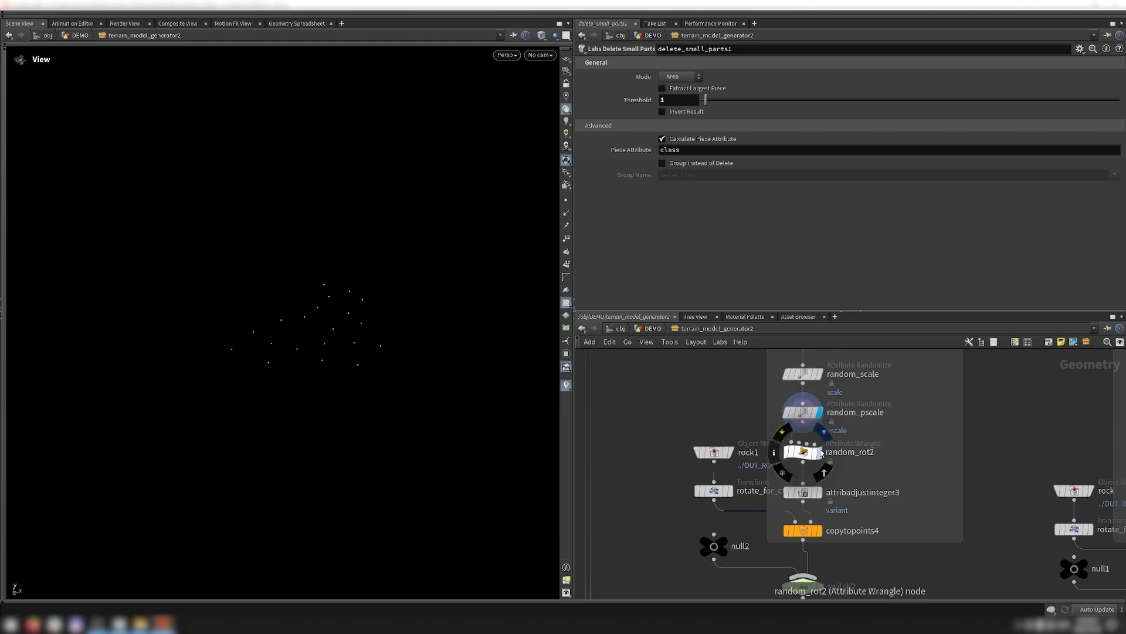
{"action": "left_click", "coordinate": [824, 431]}
{"action": "mouse_move", "coordinate": [823, 495]}
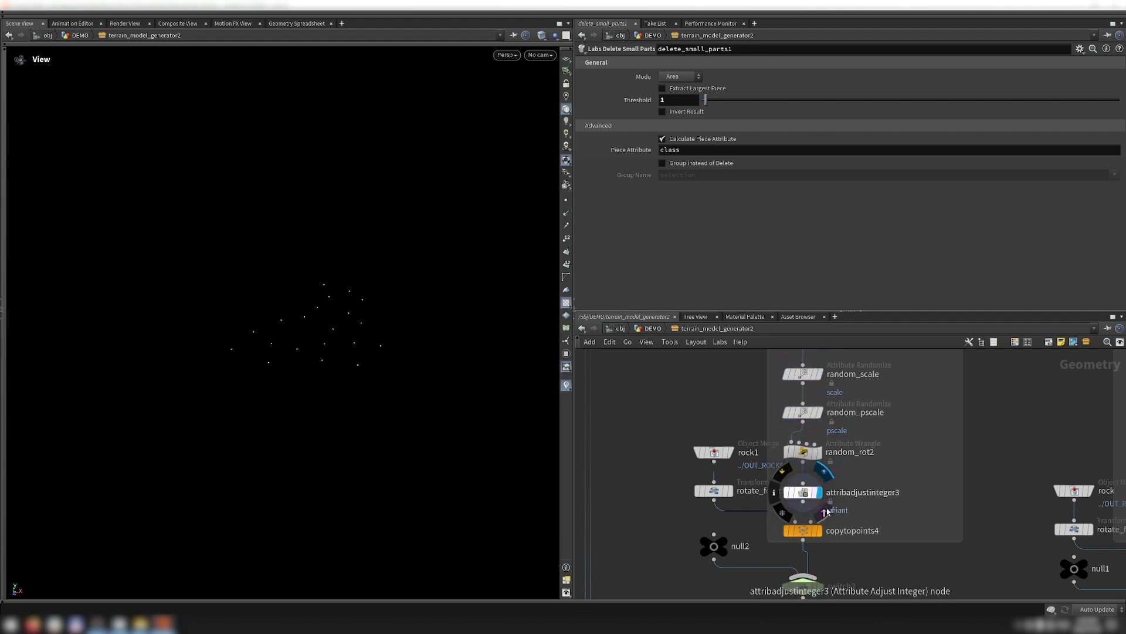
{"action": "left_click", "coordinate": [821, 531]}
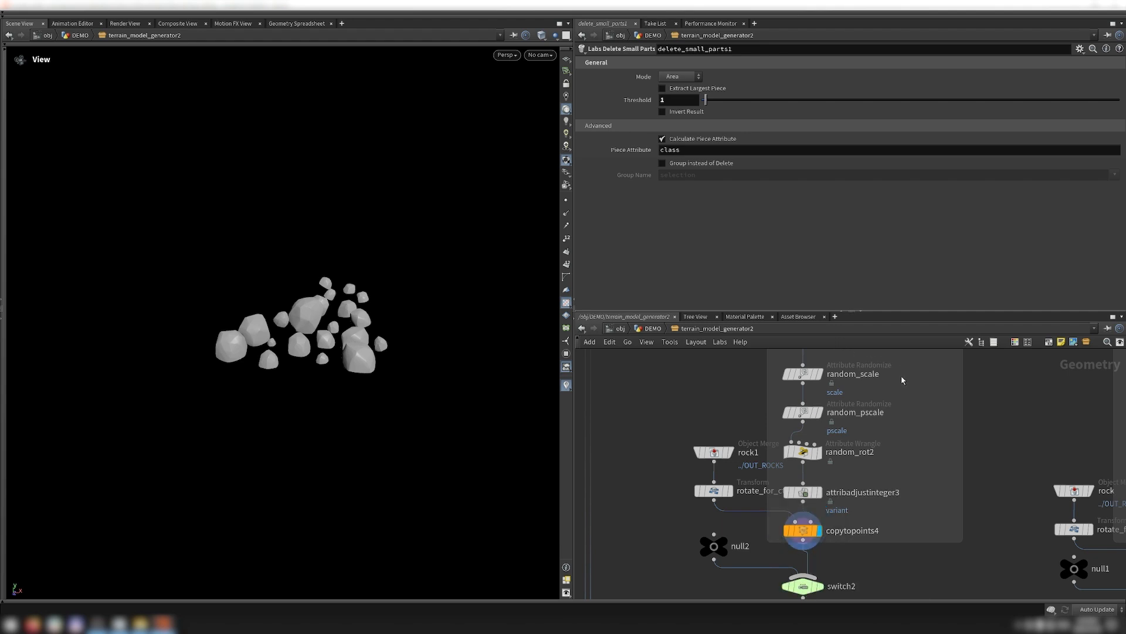
Step: Examine the parameters of random_scale and random_pscale in the crevice filling rocks network
{"action": "left_click", "coordinate": [786, 373]}
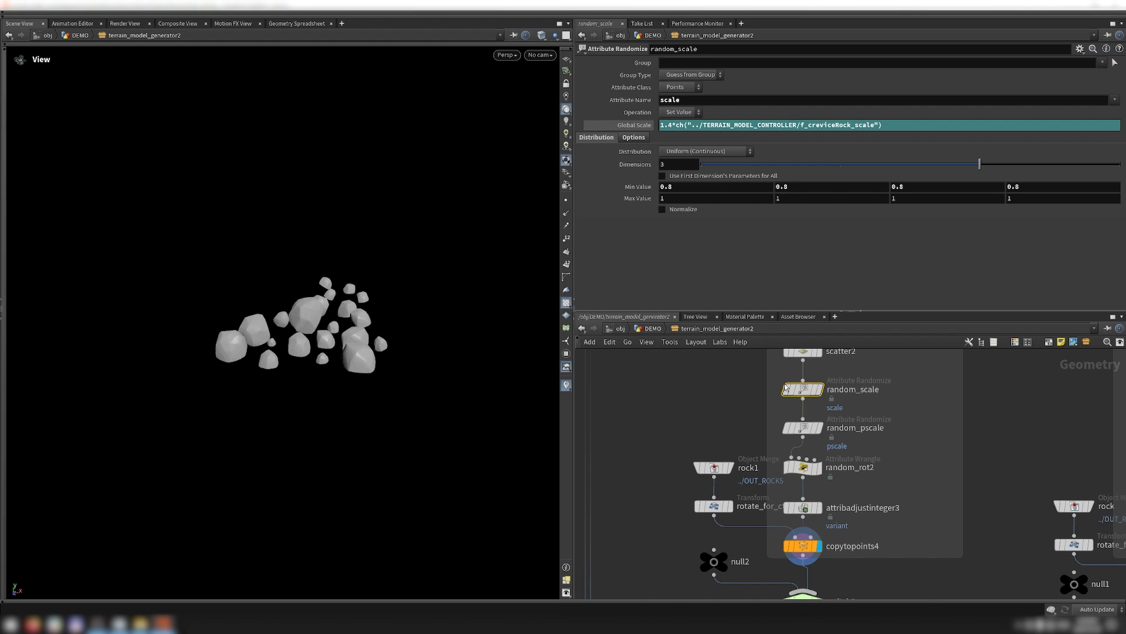
{"action": "mouse_move", "coordinate": [800, 428]}
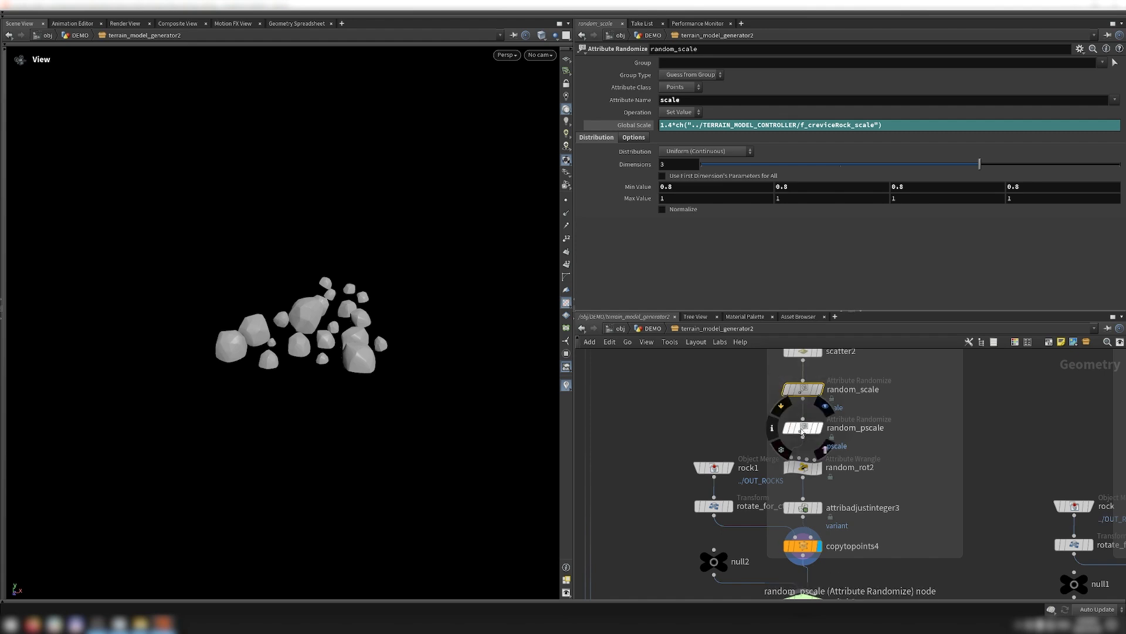
{"action": "left_click", "coordinate": [801, 429]}
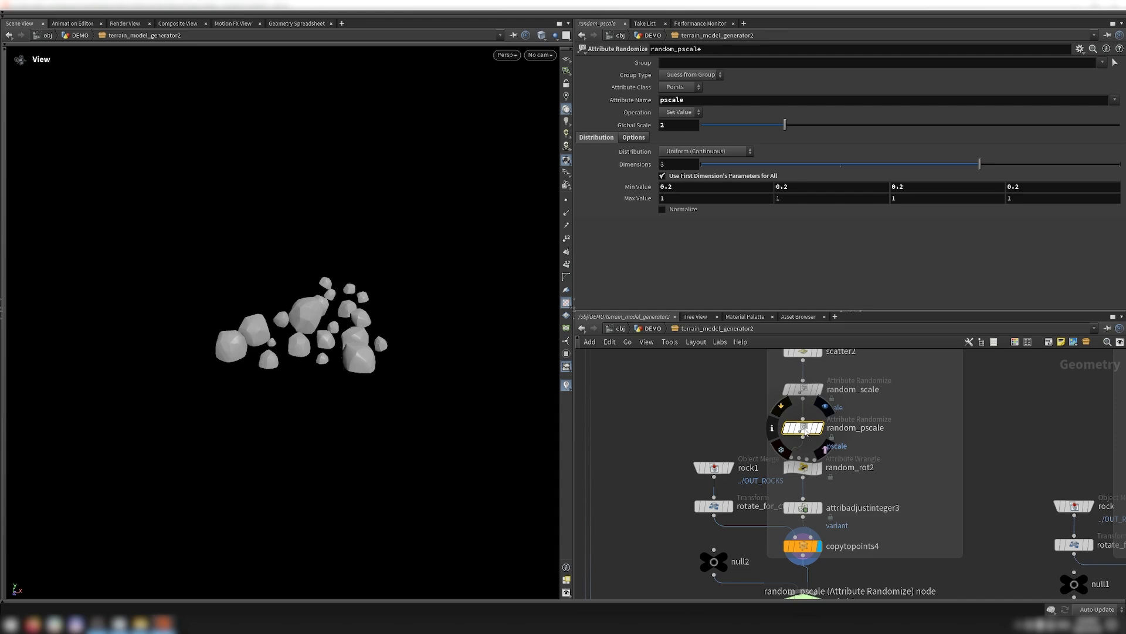
Step: Display split_prim_by_normal2 of the small flat scattered rocks and examine its direction and tolerance settings
{"action": "scroll", "coordinate": [806, 433], "scroll_direction": "down", "scroll_amount": 4}
{"action": "middle_click_drag", "start_coordinate": [957, 354], "coordinate": [777, 384]}
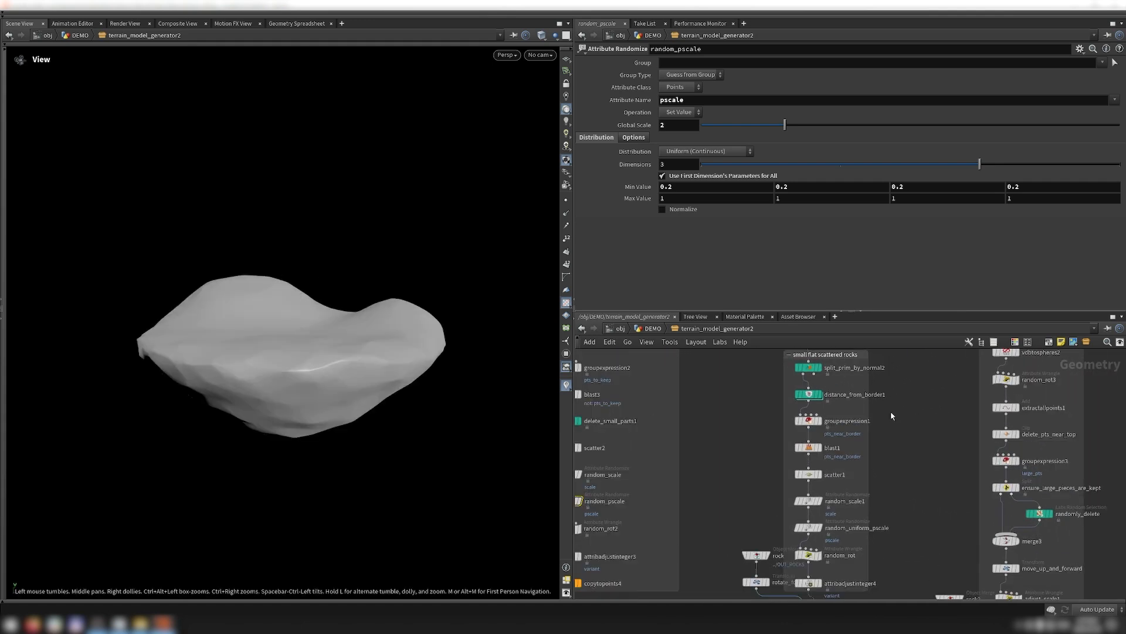
{"action": "left_click", "coordinate": [821, 371]}
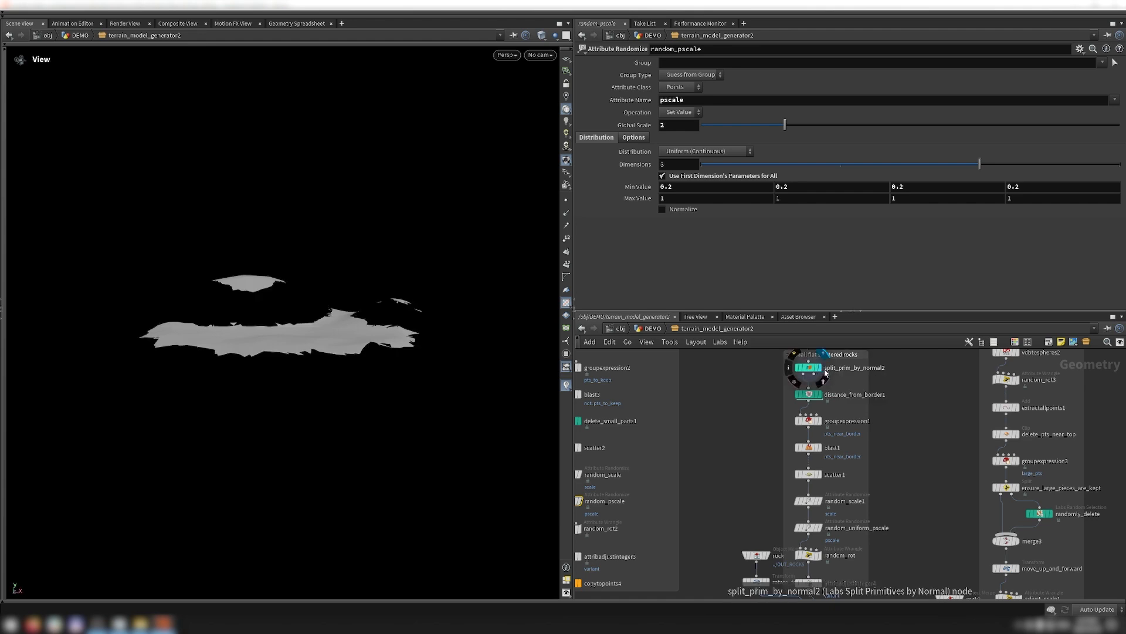
{"action": "left_click", "coordinate": [808, 367]}
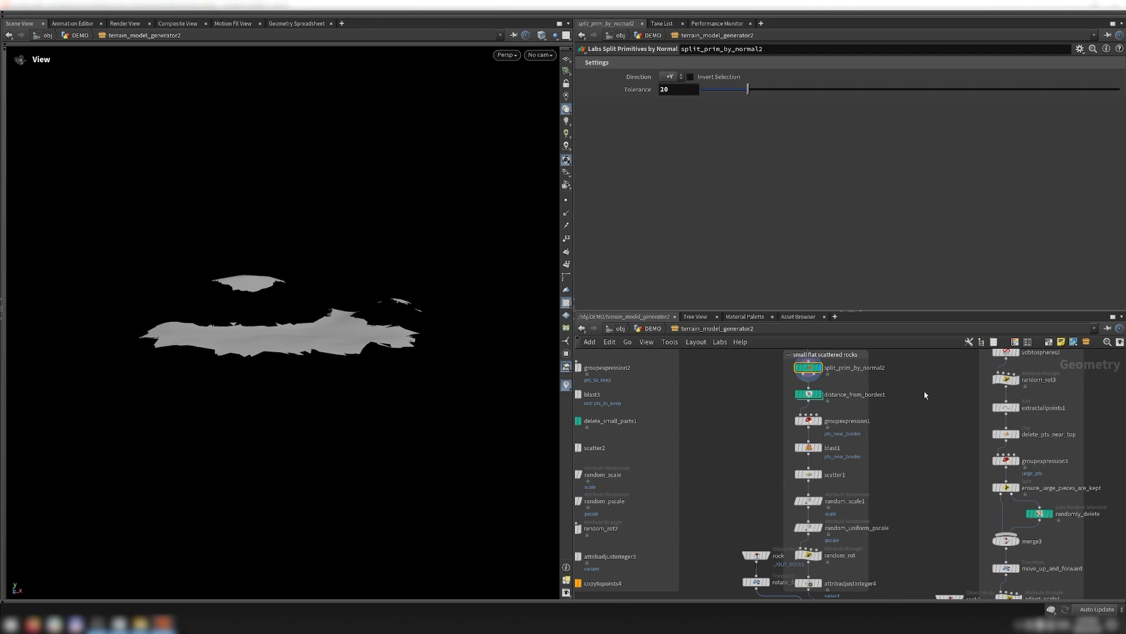
Step: Display distance_from_border1 and examine its distance settings and the colored border falloff on the flat surfaces
{"action": "scroll", "coordinate": [852, 369], "scroll_direction": "up", "scroll_amount": 2}
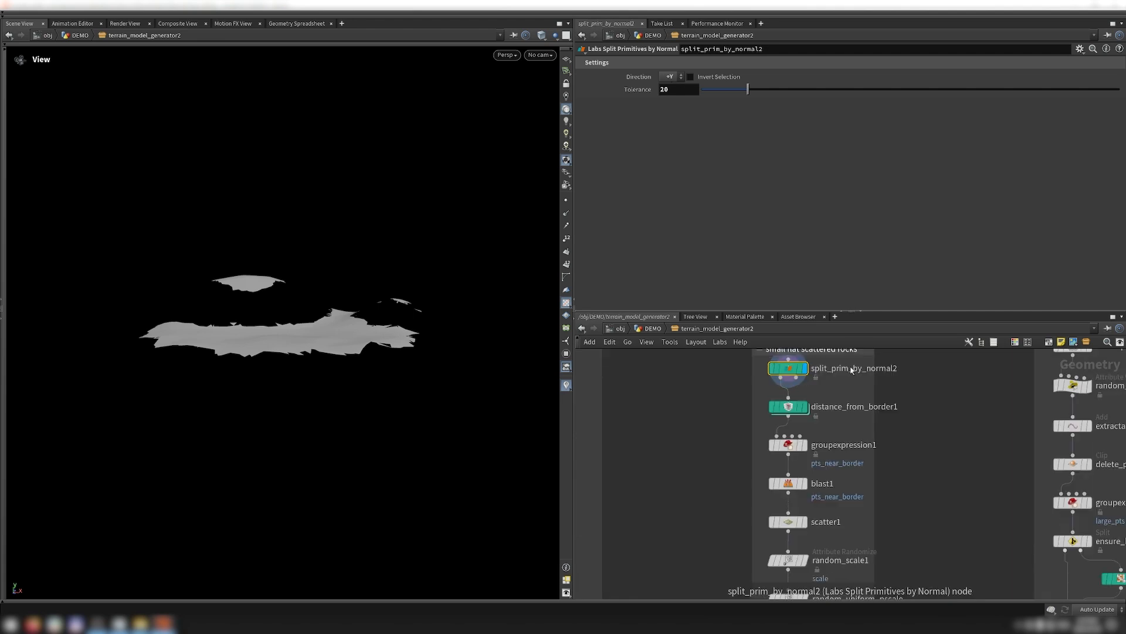
{"action": "mouse_move", "coordinate": [795, 409]}
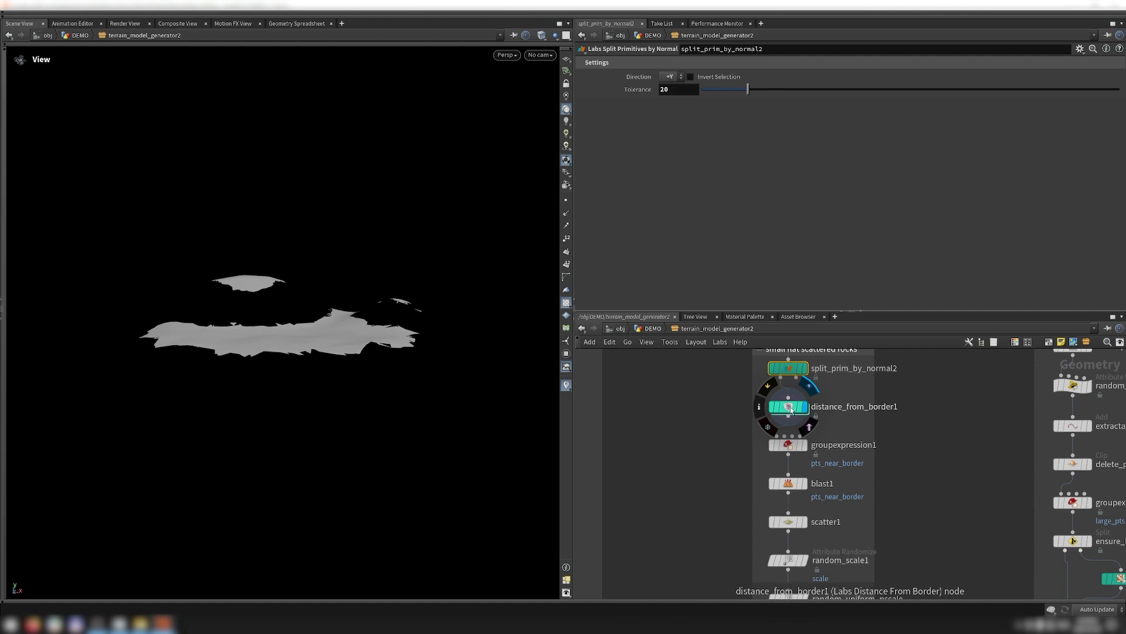
{"action": "left_click", "coordinate": [795, 409]}
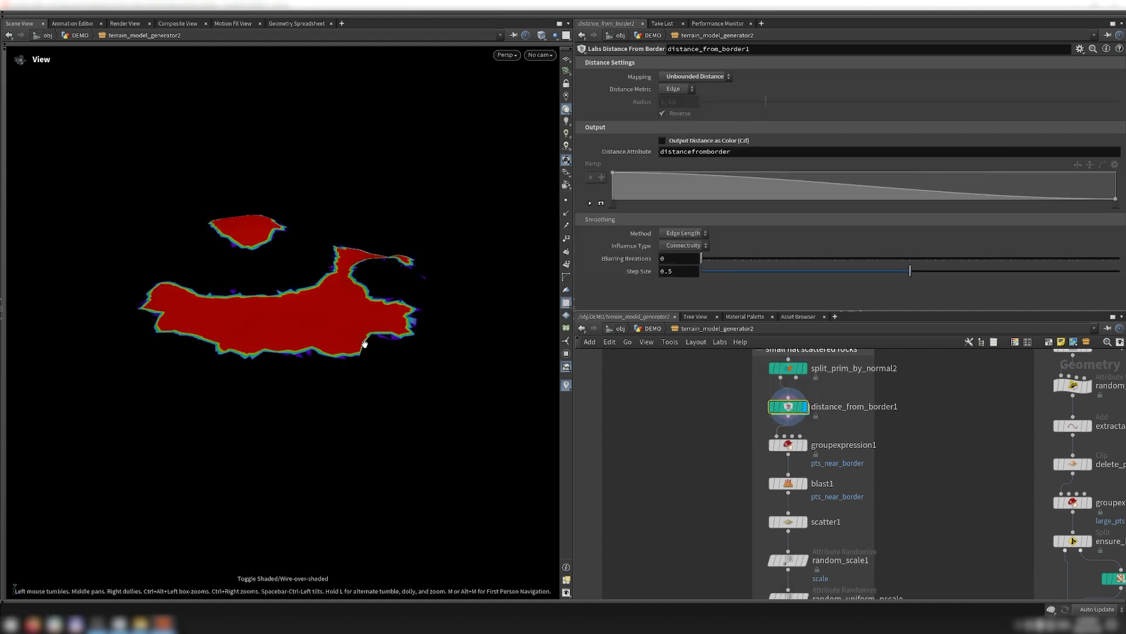
{"action": "middle_click_drag", "start_coordinate": [366, 352], "coordinate": [382, 393]}
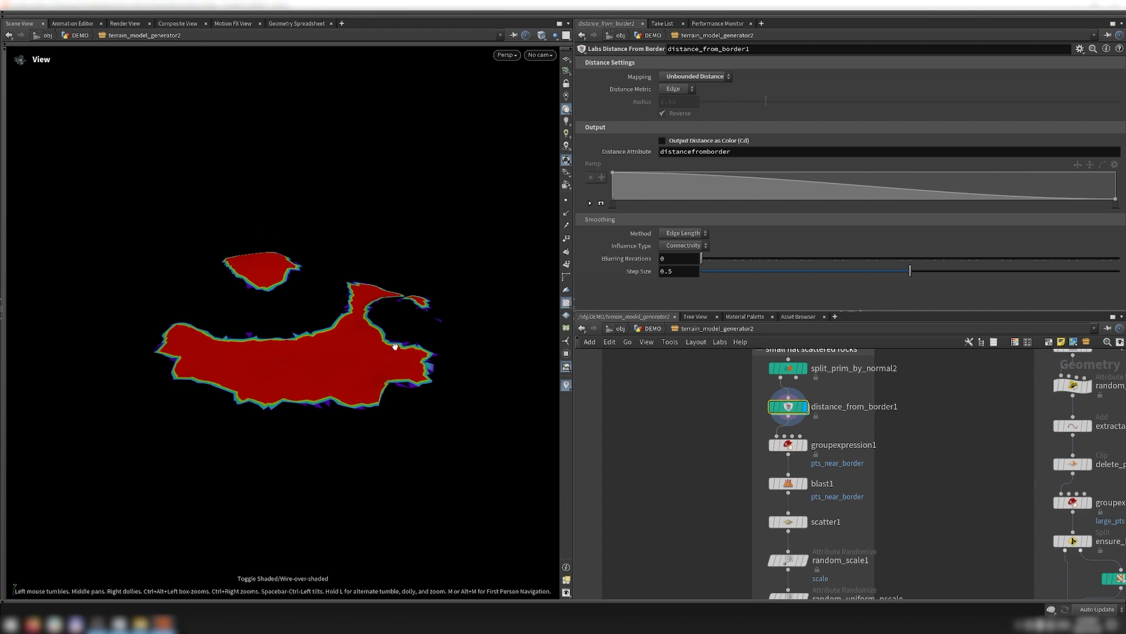
{"action": "scroll", "coordinate": [394, 349], "scroll_direction": "up", "scroll_amount": 3}
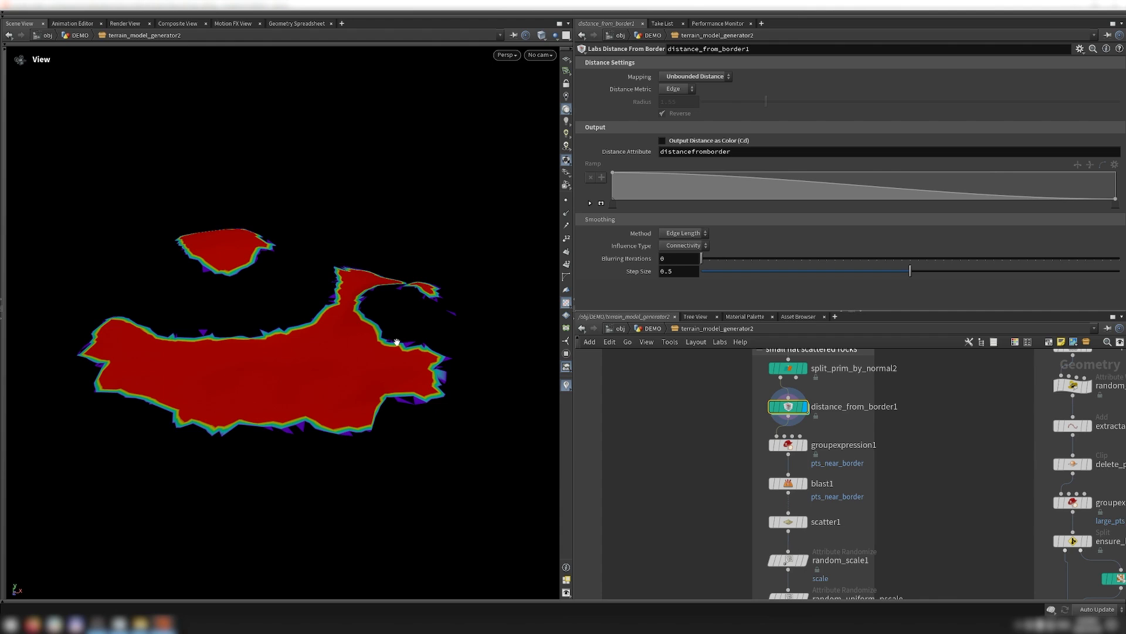
Step: Display groupexpression1, blast1, scatter1 and copytopoints2 of the small flat scattered rocks in turn
{"action": "left_click", "coordinate": [804, 444]}
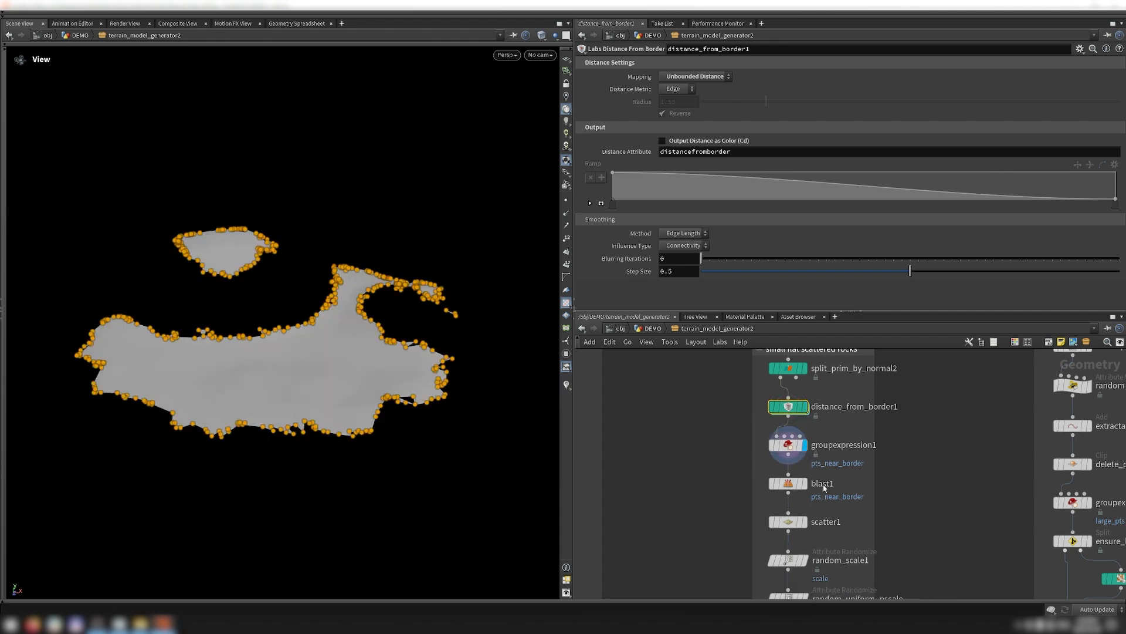
{"action": "left_click", "coordinate": [804, 483]}
{"action": "scroll", "coordinate": [859, 436], "scroll_direction": "down", "scroll_amount": 5}
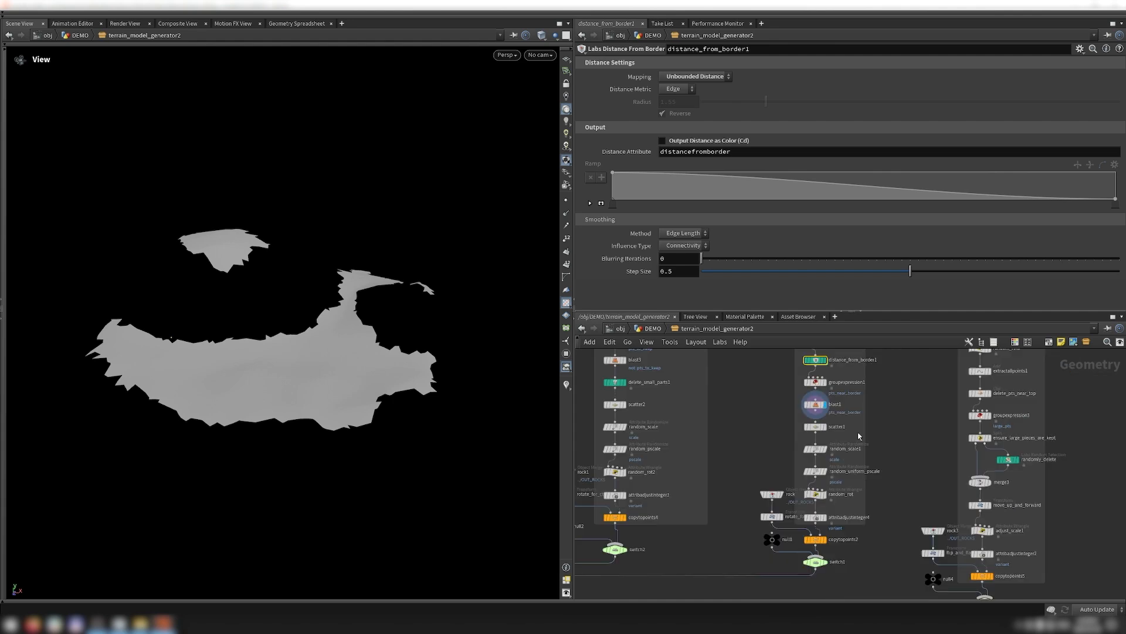
{"action": "left_click", "coordinate": [825, 427]}
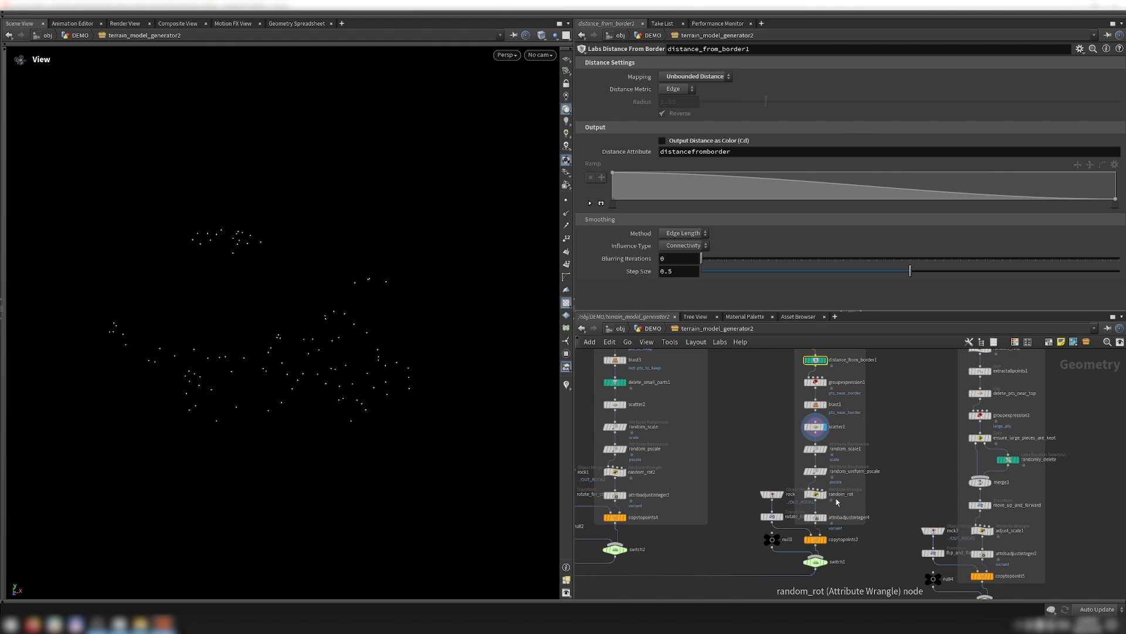
{"action": "left_click", "coordinate": [826, 546]}
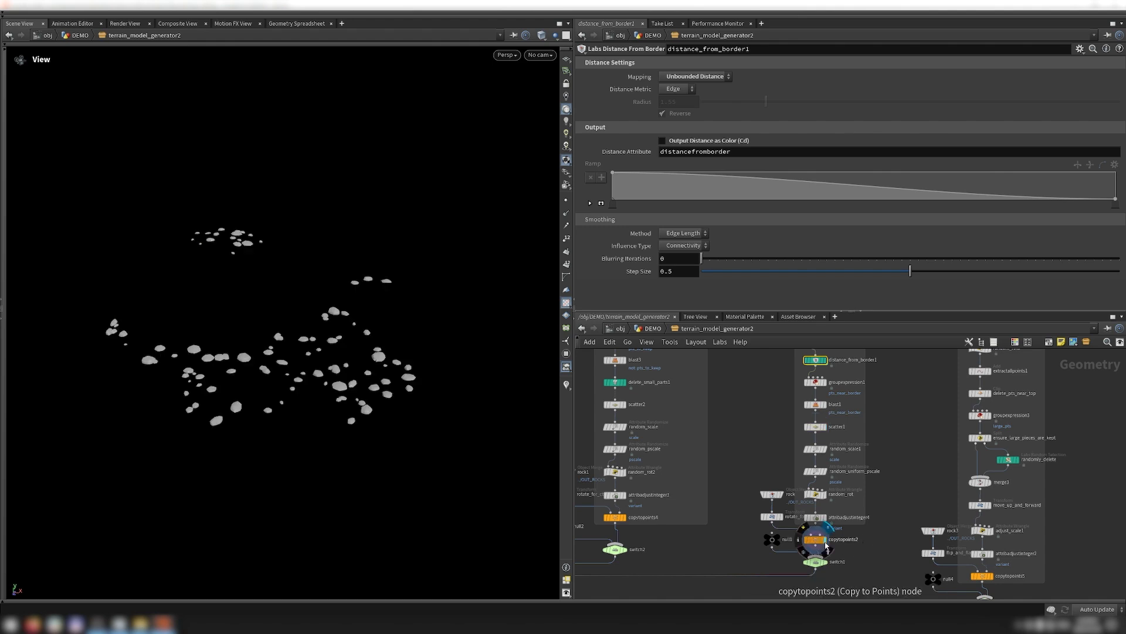
Step: Display vdbfrompolygons2 and vdbtospheres2 of the base rocks in turn to examine the sphere packing
{"action": "scroll", "coordinate": [869, 518], "scroll_direction": "down", "scroll_amount": 3}
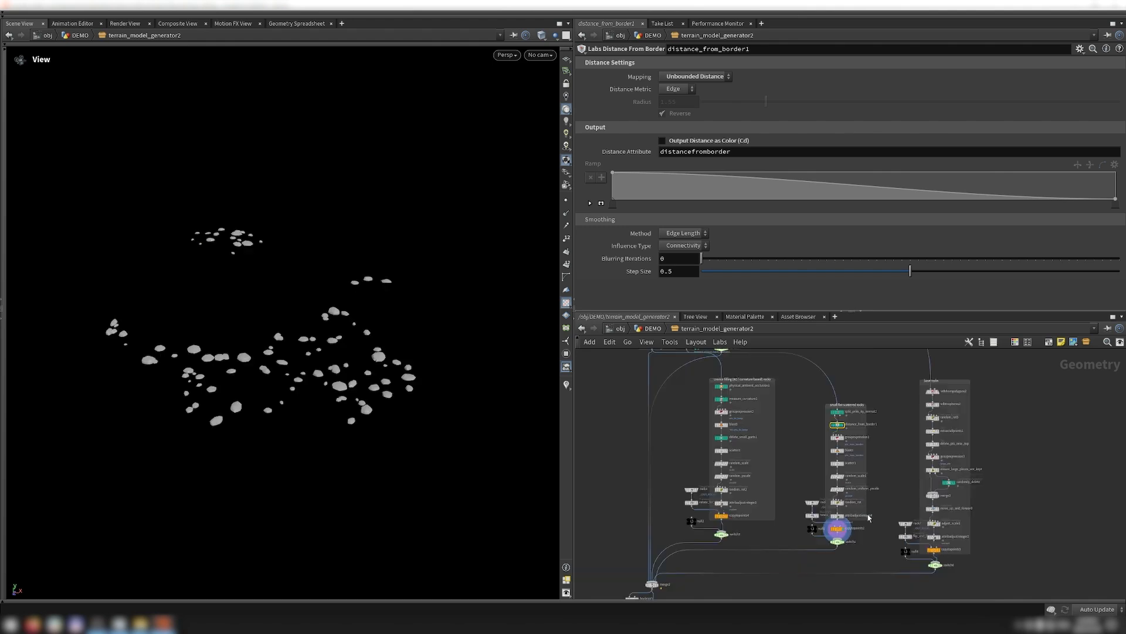
{"action": "scroll", "coordinate": [992, 392], "scroll_direction": "up", "scroll_amount": 4}
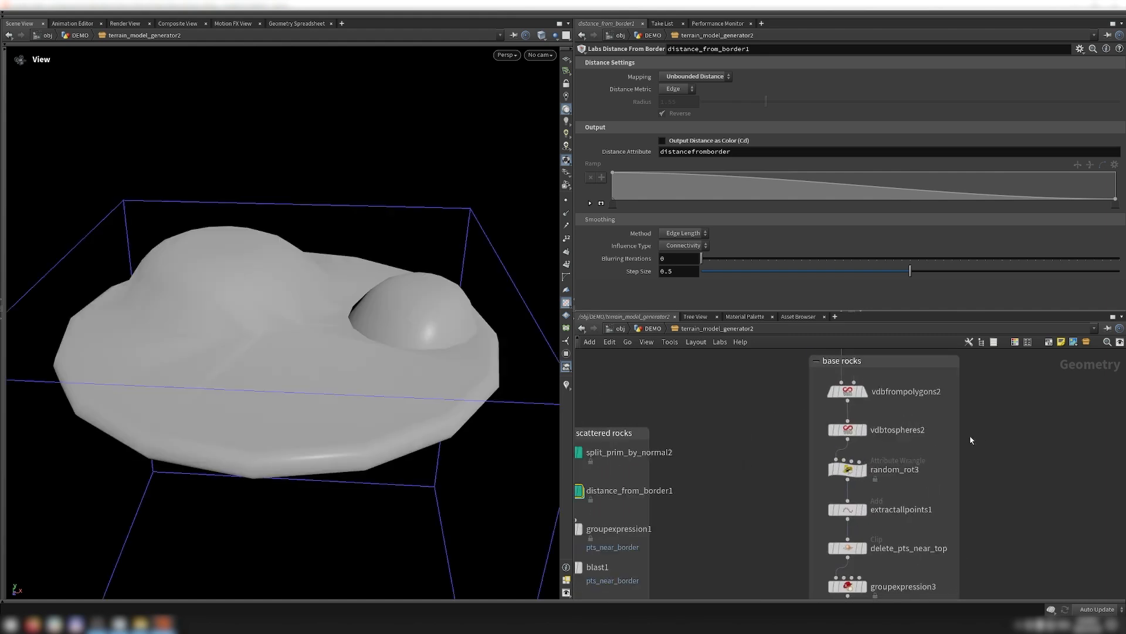
{"action": "middle_click_drag", "start_coordinate": [981, 435], "coordinate": [963, 429]}
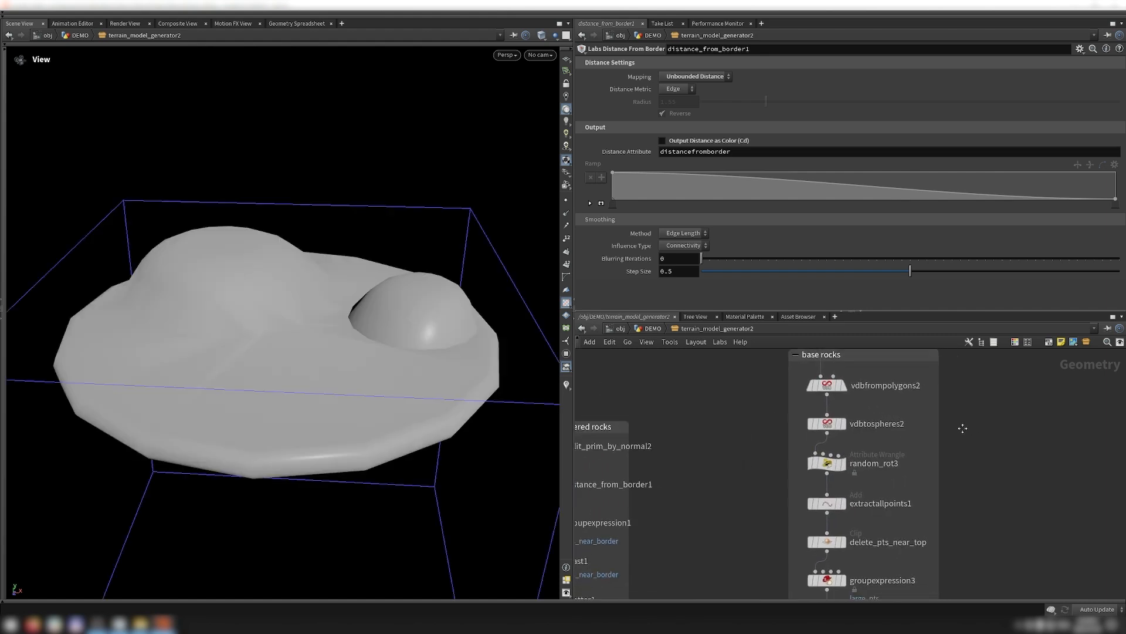
{"action": "left_click", "coordinate": [848, 394]}
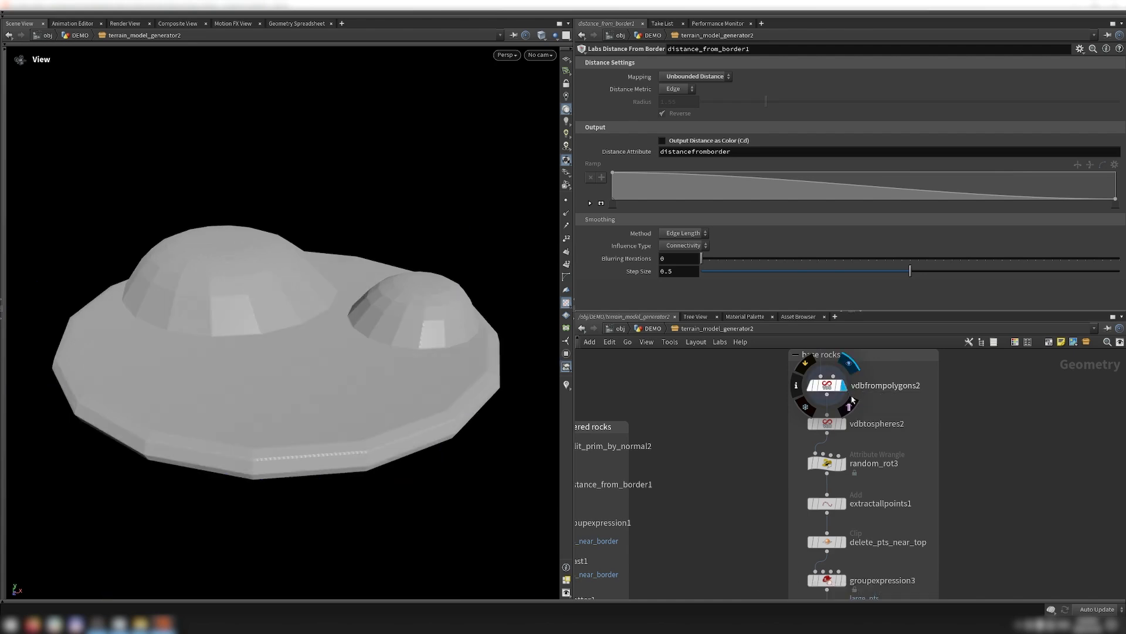
{"action": "left_click", "coordinate": [846, 428]}
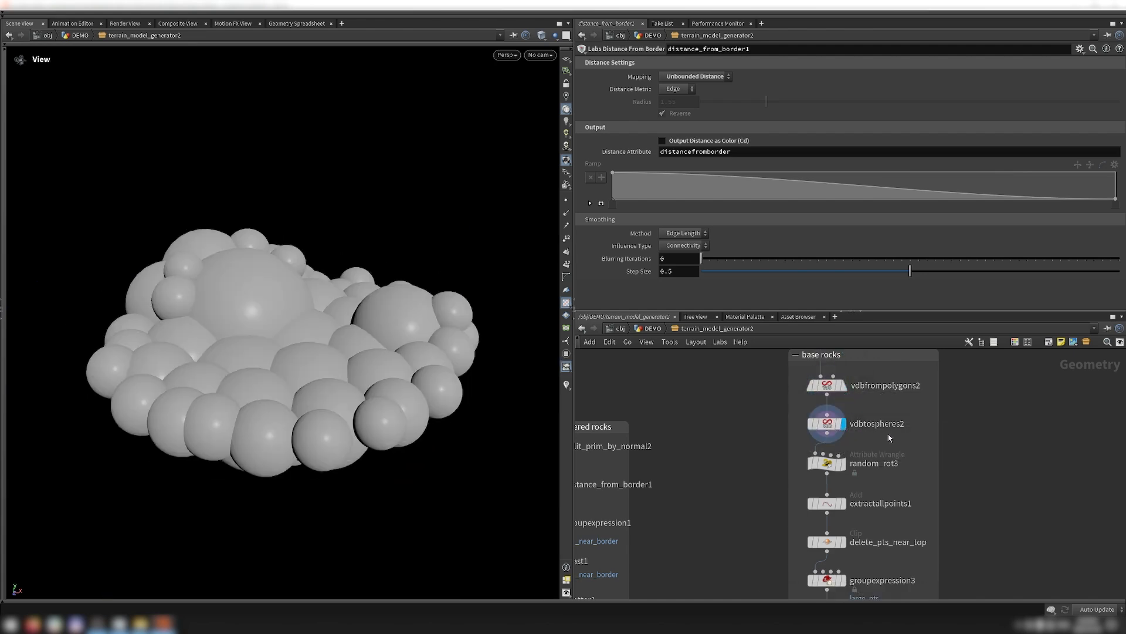
Step: Display random_rot3, extractallpoints1 and delete_pts_near_top of the base rocks in turn and examine the points that are kept
{"action": "middle_click_drag", "start_coordinate": [948, 453], "coordinate": [937, 378]}
{"action": "left_click", "coordinate": [832, 386]}
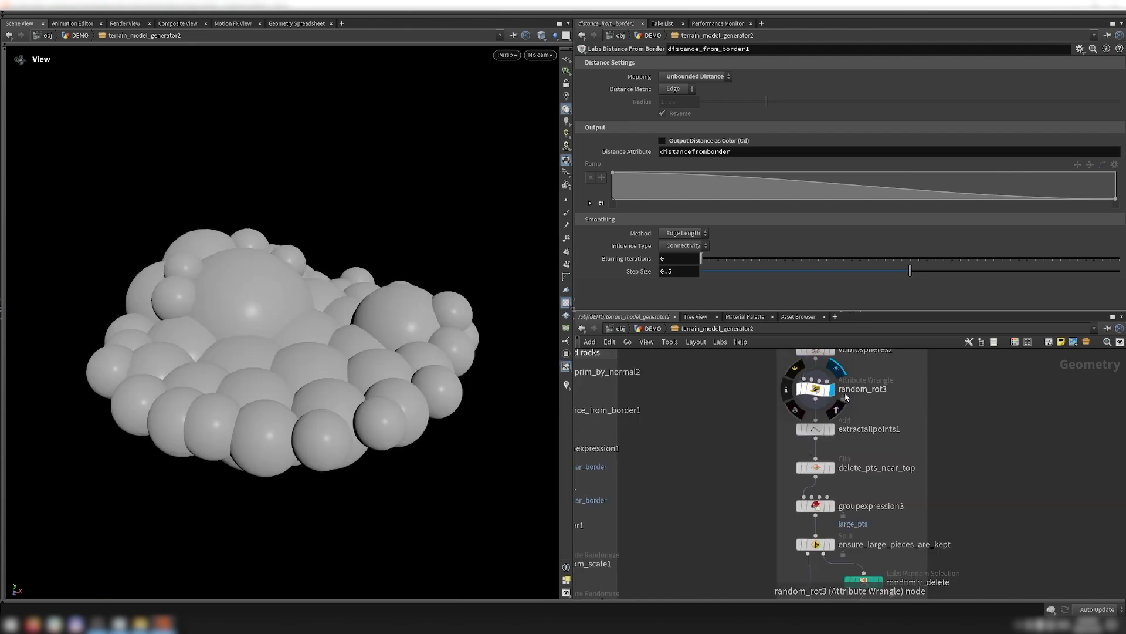
{"action": "left_click", "coordinate": [834, 431]}
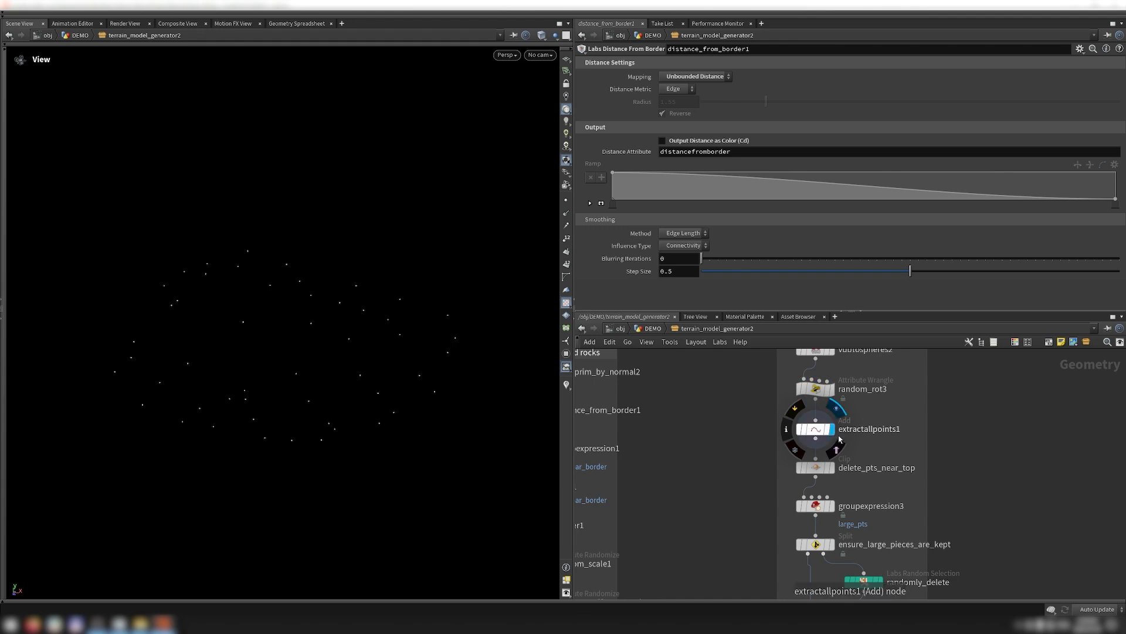
{"action": "scroll", "coordinate": [868, 481], "scroll_direction": "down", "scroll_amount": 3}
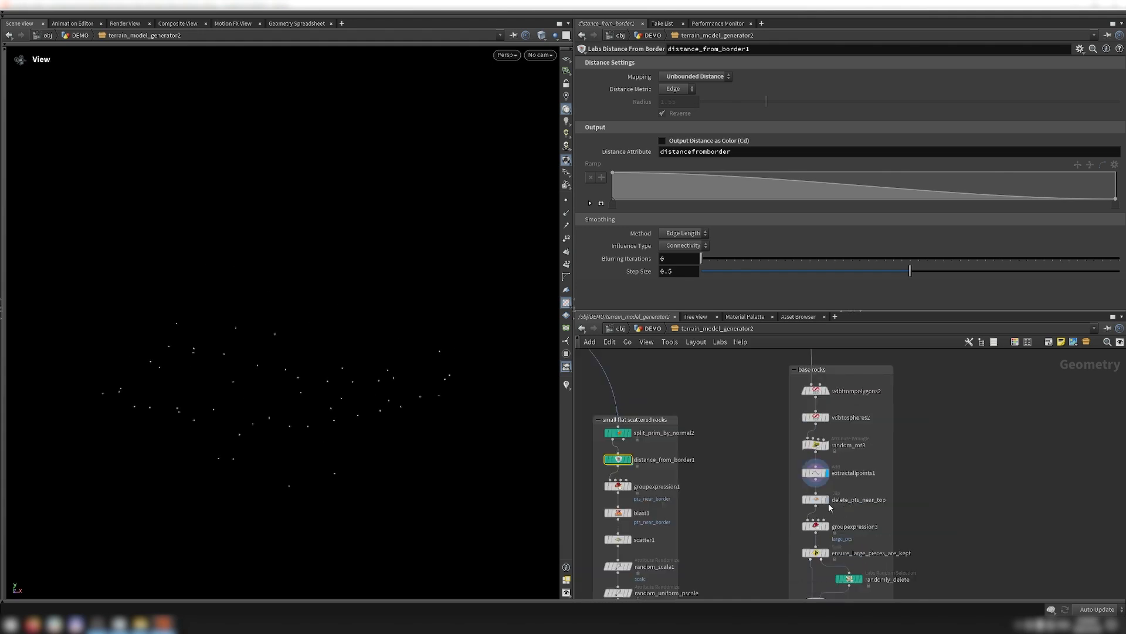
{"action": "mouse_move", "coordinate": [829, 505]}
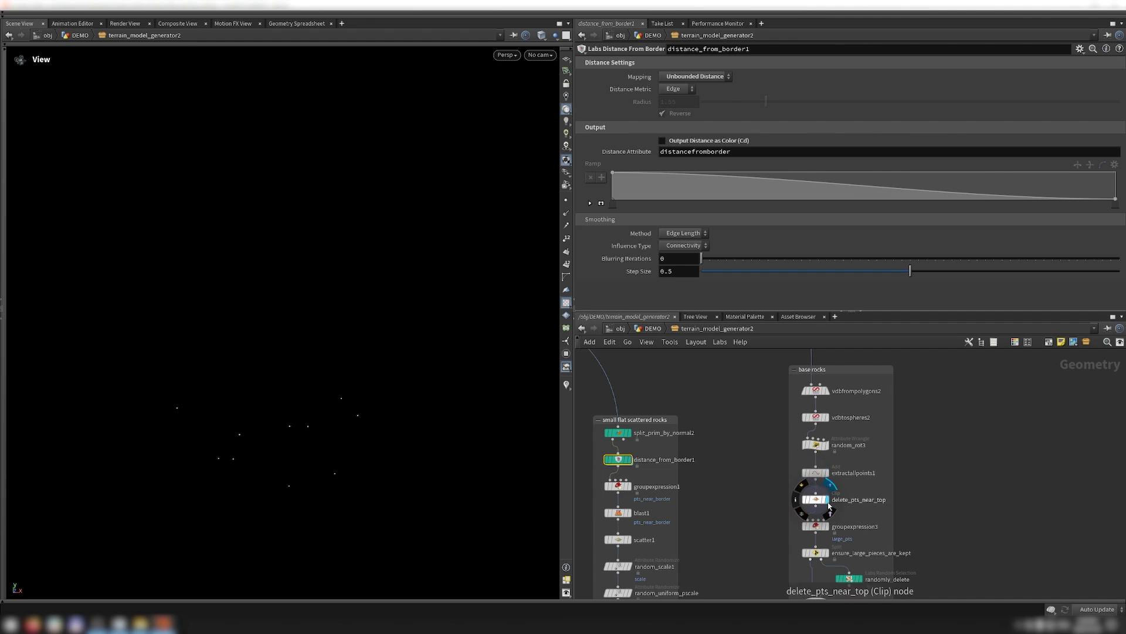
{"action": "left_click", "coordinate": [829, 503]}
Step: Display randomly_delete, groupexpression3, ensure_large_pieces_are_kept and merge3 in turn, and examine groupexpression3's large_pts expression
{"action": "middle_click_drag", "start_coordinate": [889, 592], "coordinate": [886, 475]}
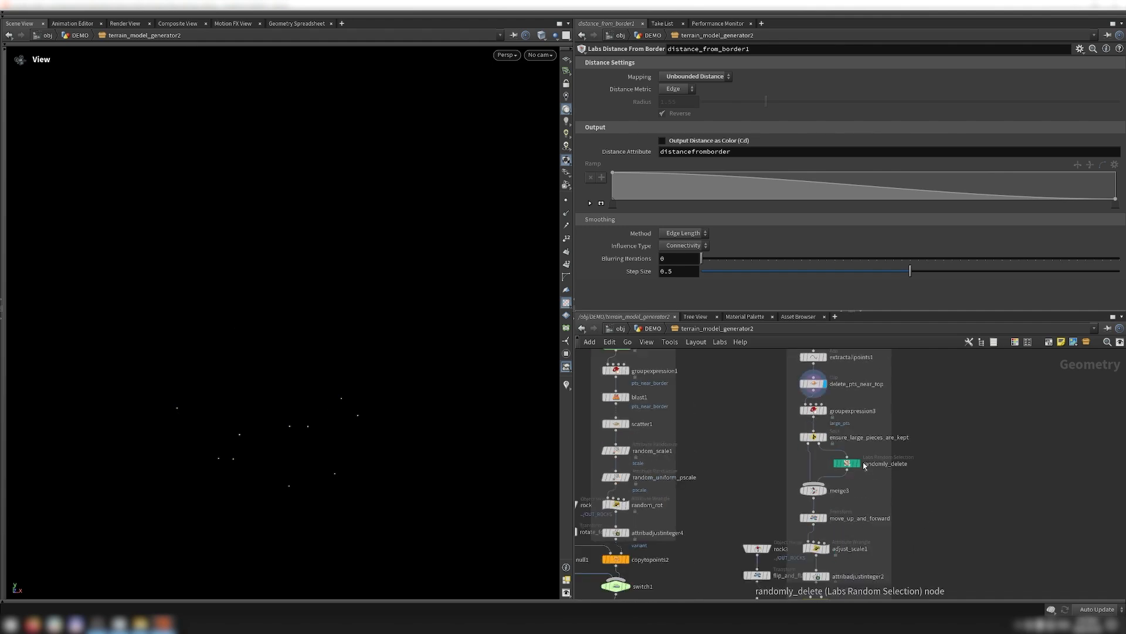
{"action": "mouse_move", "coordinate": [864, 468]}
{"action": "key", "text": "r"}
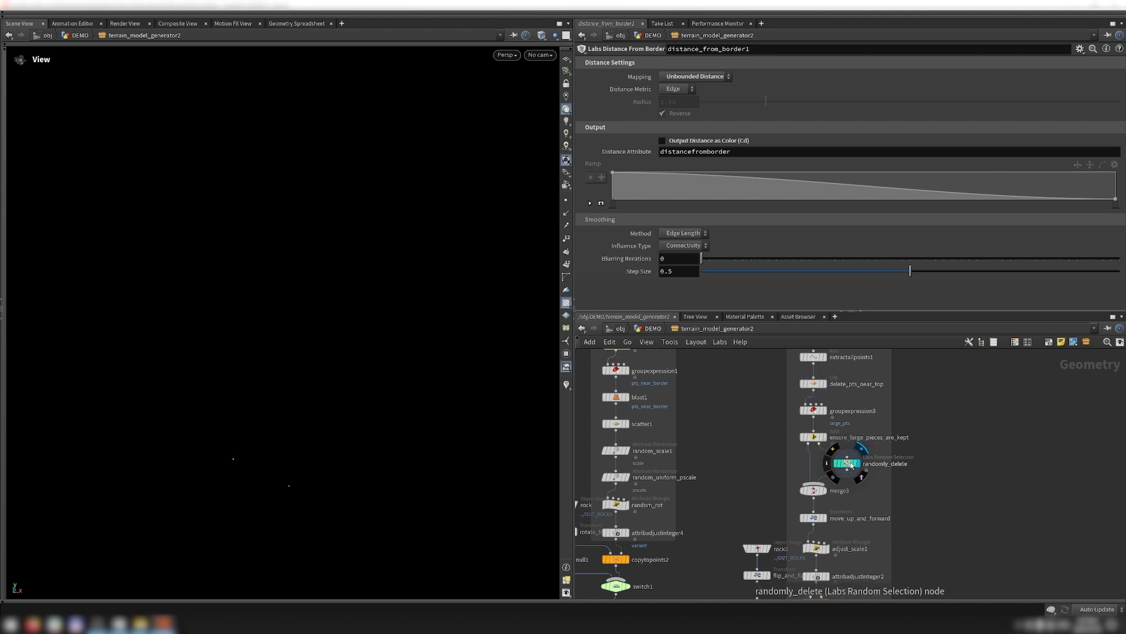
{"action": "key", "text": "r"}
{"action": "left_click", "coordinate": [836, 428]}
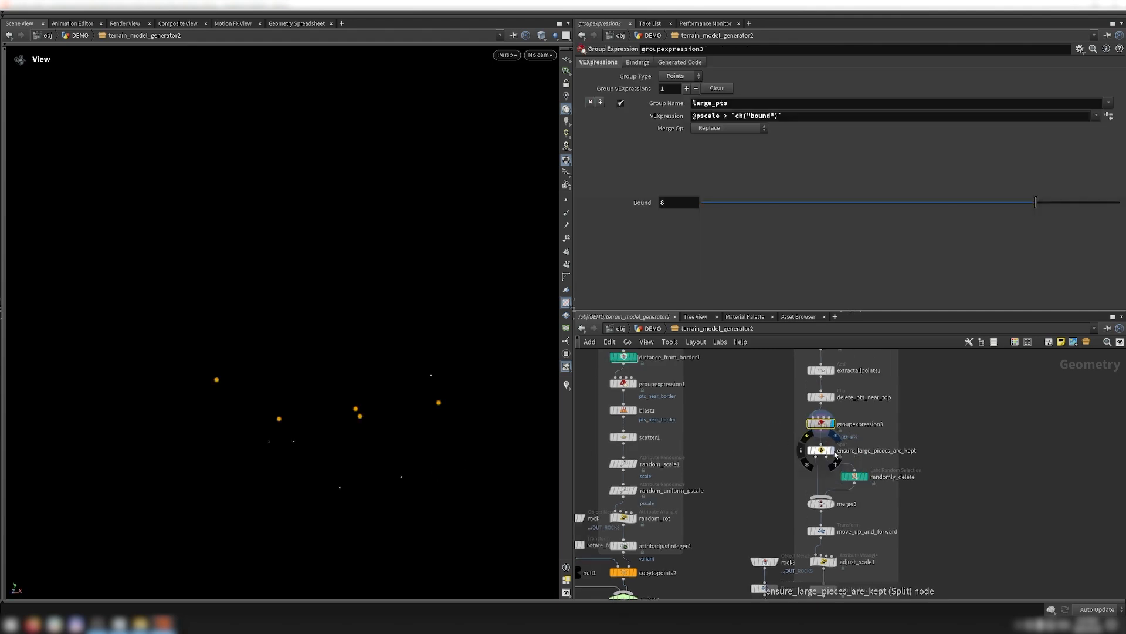
{"action": "key", "text": "r"}
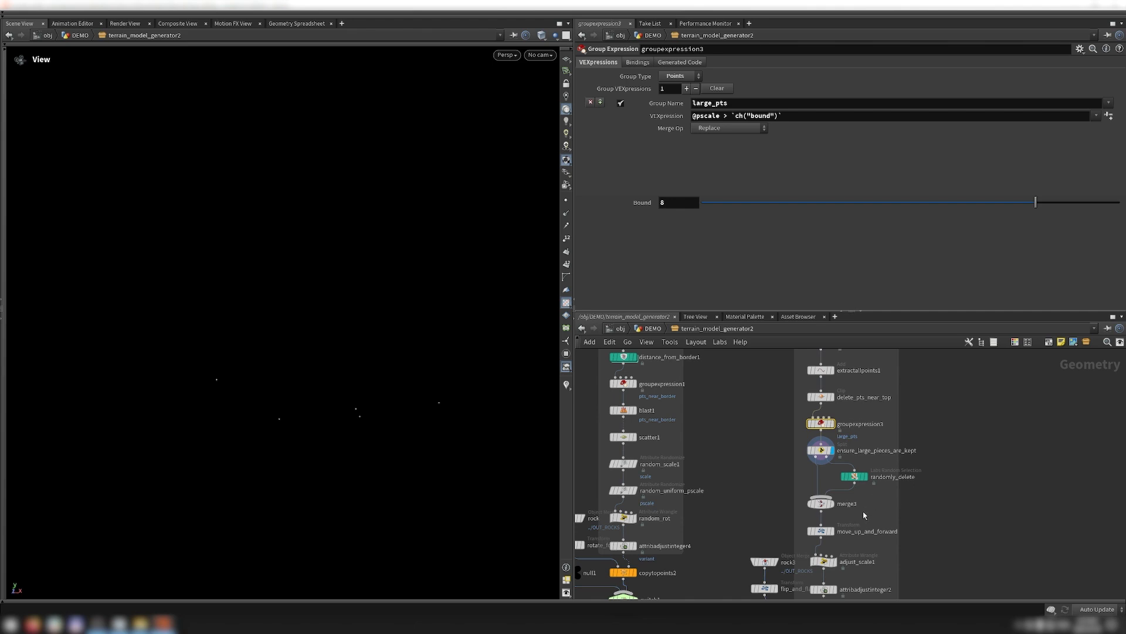
{"action": "key", "text": "r"}
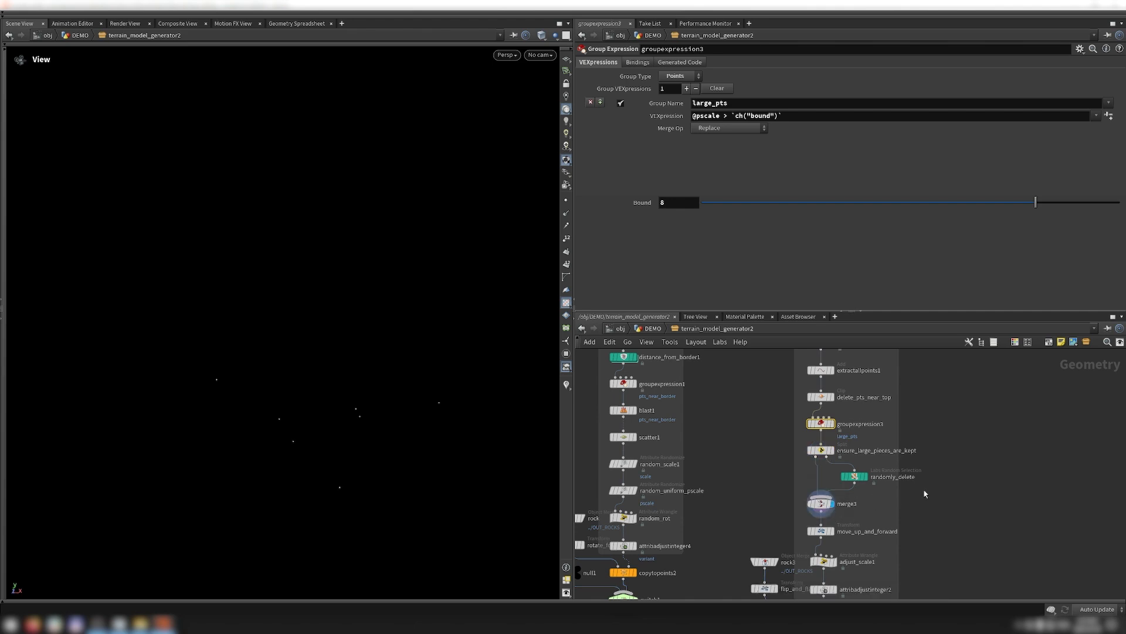
Step: Display move_up_and_forward and adjust_scale1 of the base rocks, and examine their links to the terrain model controller
{"action": "key", "text": "Down"}
{"action": "key", "text": "Down"}
{"action": "key", "text": "Down"}
{"action": "key", "text": "Down"}
{"action": "key", "text": "r"}
{"action": "key", "text": "Up"}
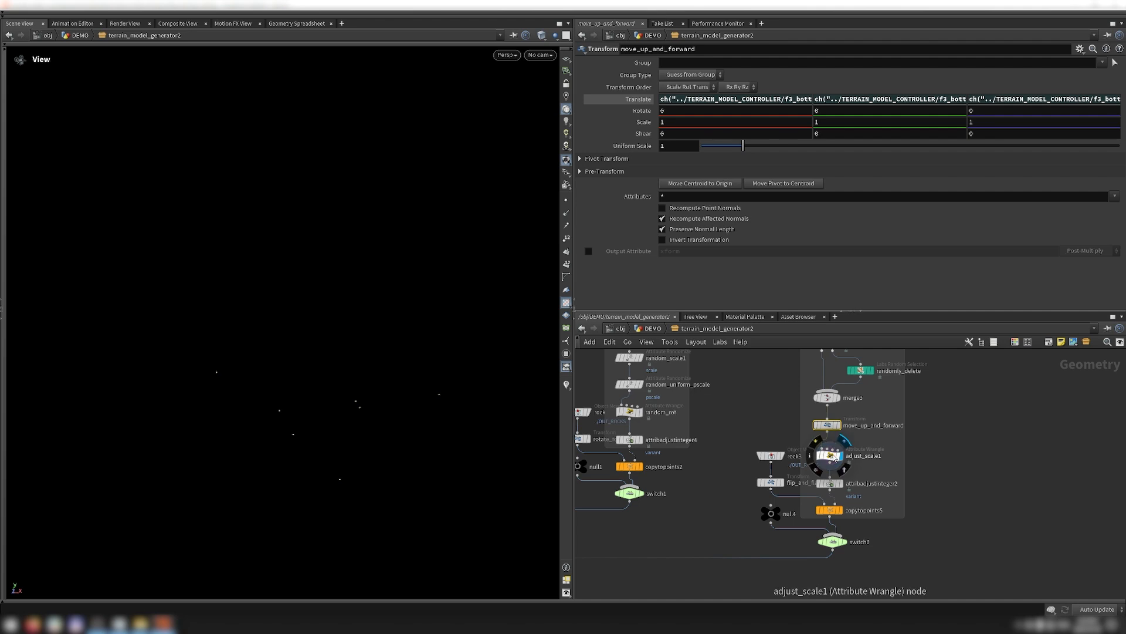
{"action": "left_click", "coordinate": [834, 457]}
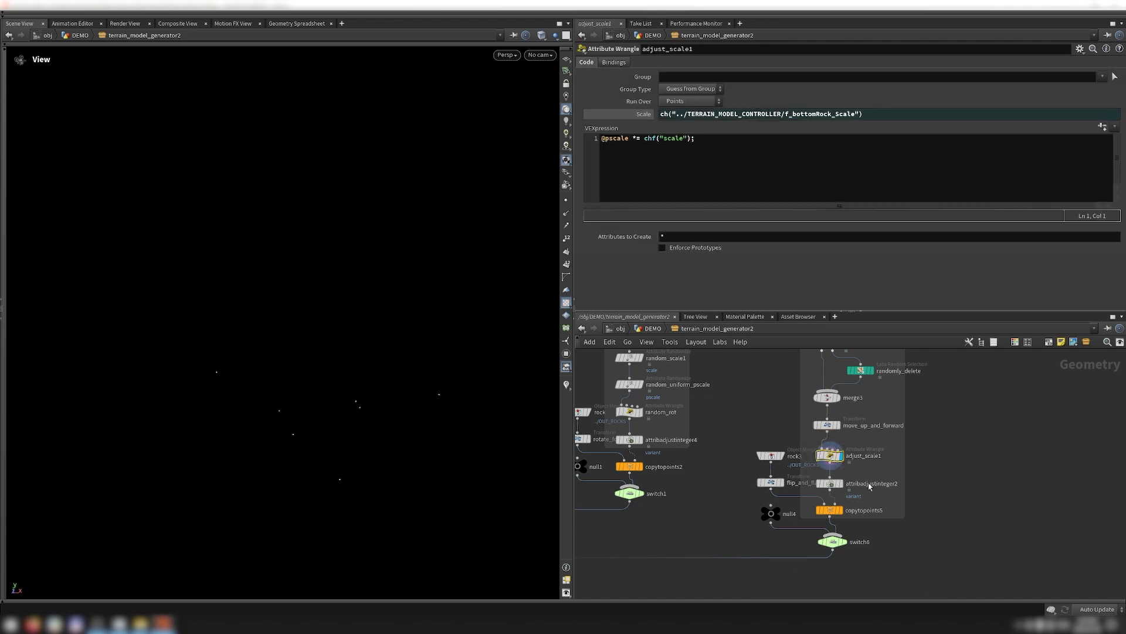
Step: Display attribadjustinteger2 and copytopoints5 of the base rocks, and examine the controller link on the flat rocks' switch1
{"action": "left_click", "coordinate": [851, 484]}
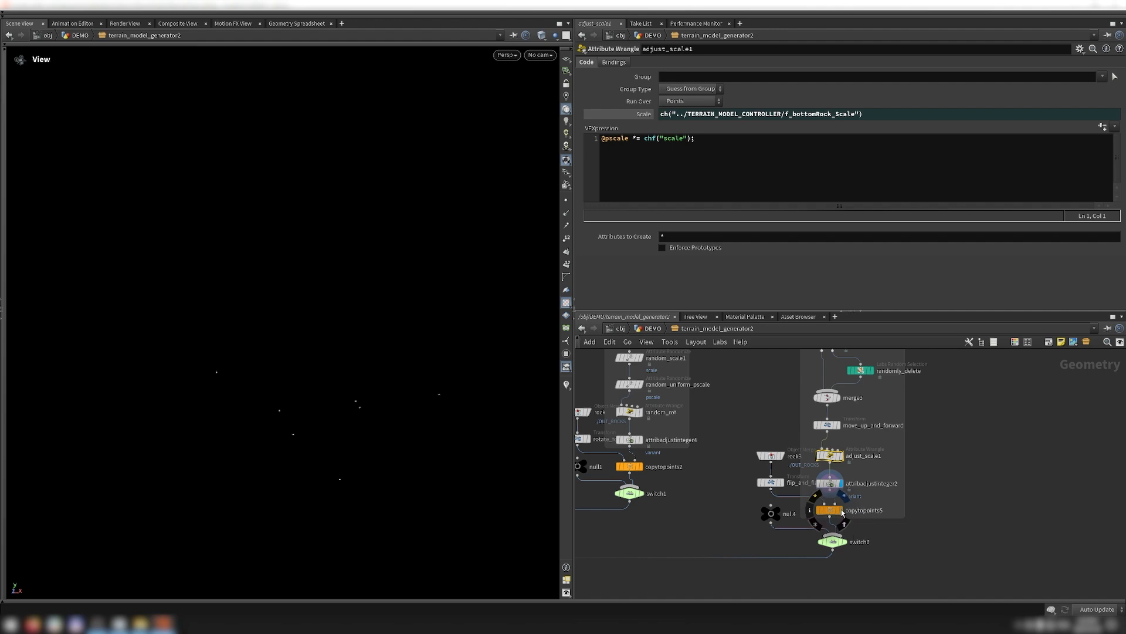
{"action": "left_click", "coordinate": [841, 511]}
{"action": "left_click_drag", "start_coordinate": [284, 468], "coordinate": [328, 475]}
{"action": "scroll", "coordinate": [915, 472], "scroll_direction": "down", "scroll_amount": 6}
{"action": "middle_click_drag", "start_coordinate": [813, 478], "coordinate": [807, 510]}
{"action": "left_click", "coordinate": [834, 507]}
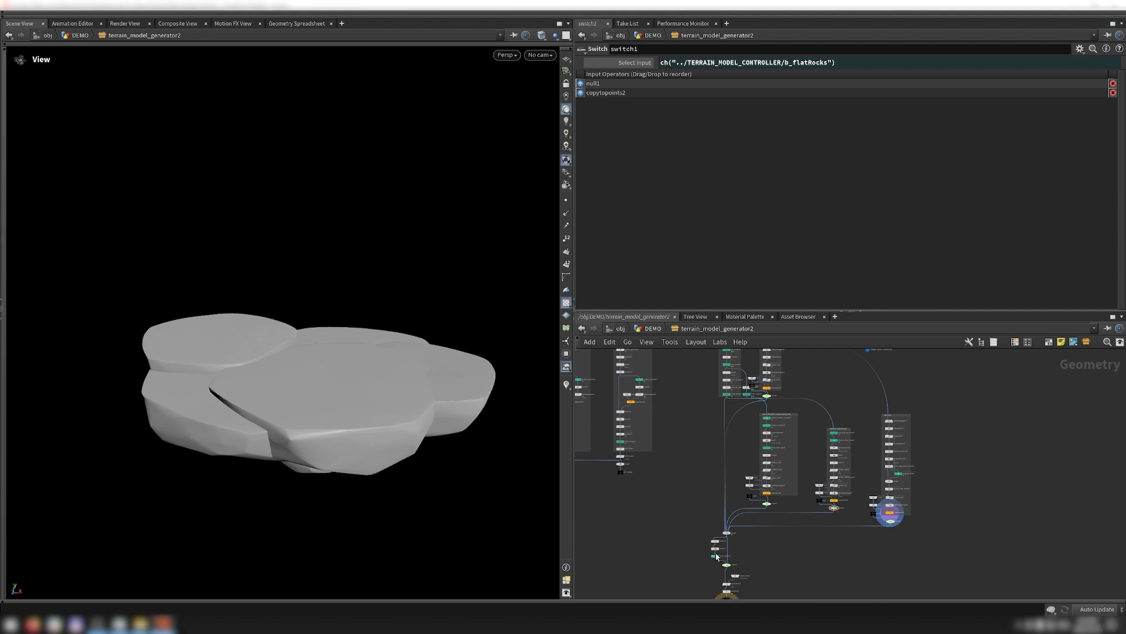
Step: Display merge2 to view all rocks combined with the base, and examine switch3's link to the controller's output option
{"action": "scroll", "coordinate": [727, 555], "scroll_direction": "up", "scroll_amount": 5}
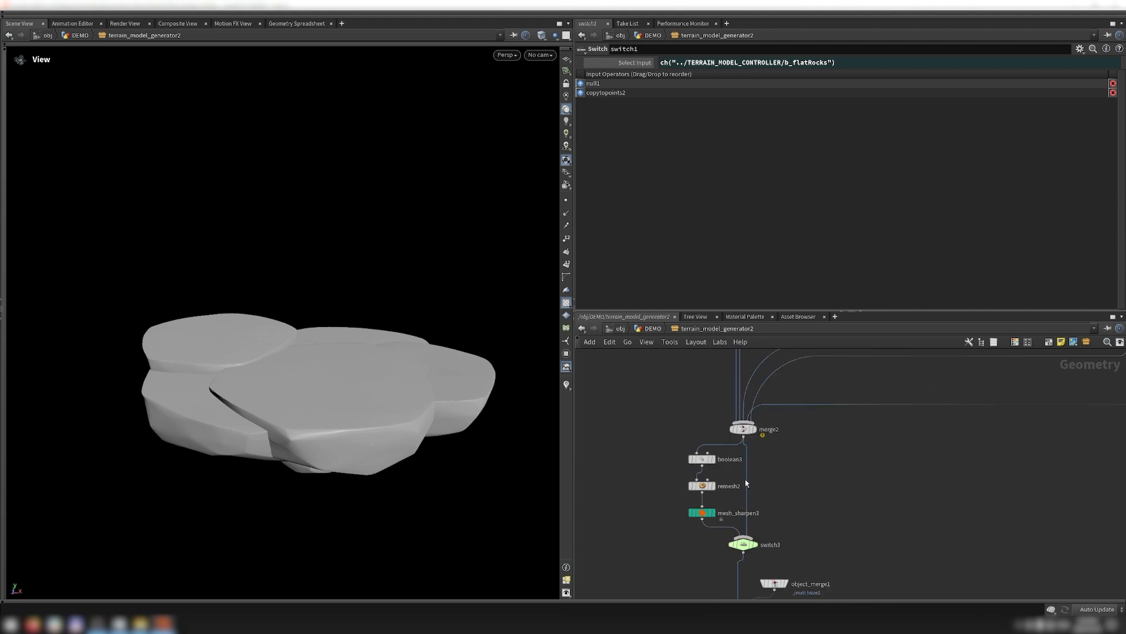
{"action": "left_click", "coordinate": [758, 433]}
{"action": "left_click_drag", "start_coordinate": [438, 485], "coordinate": [381, 390]}
{"action": "left_click", "coordinate": [740, 545]}
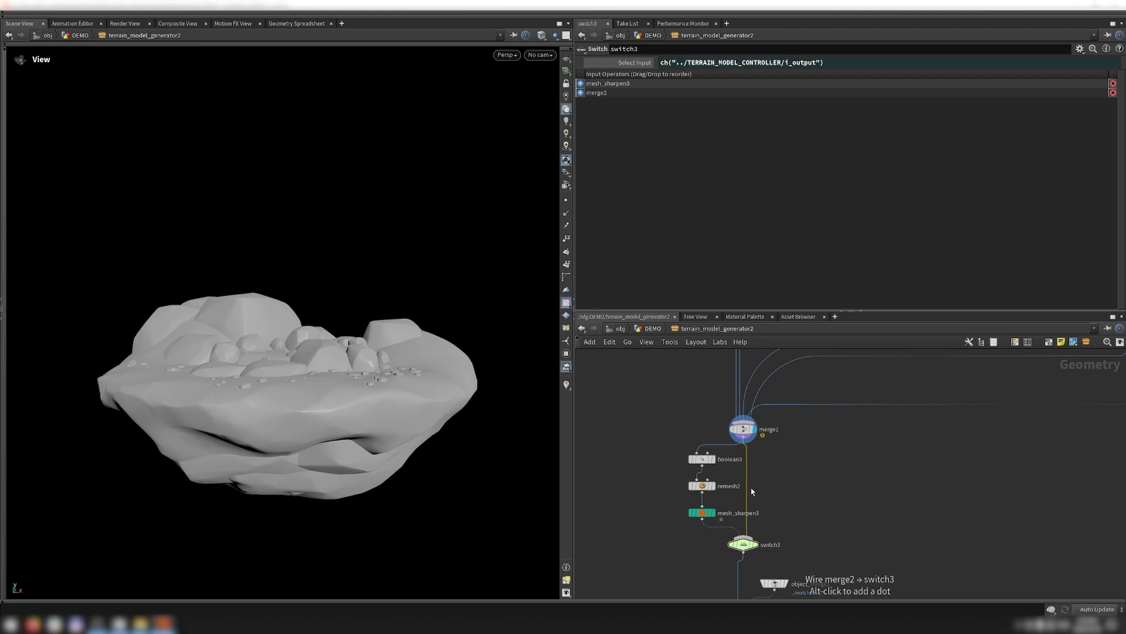
Step: Display boolean3 and remesh2 in turn to examine the fused mesh, and display matchsize2 near the network's output
{"action": "mouse_move", "coordinate": [725, 469]}
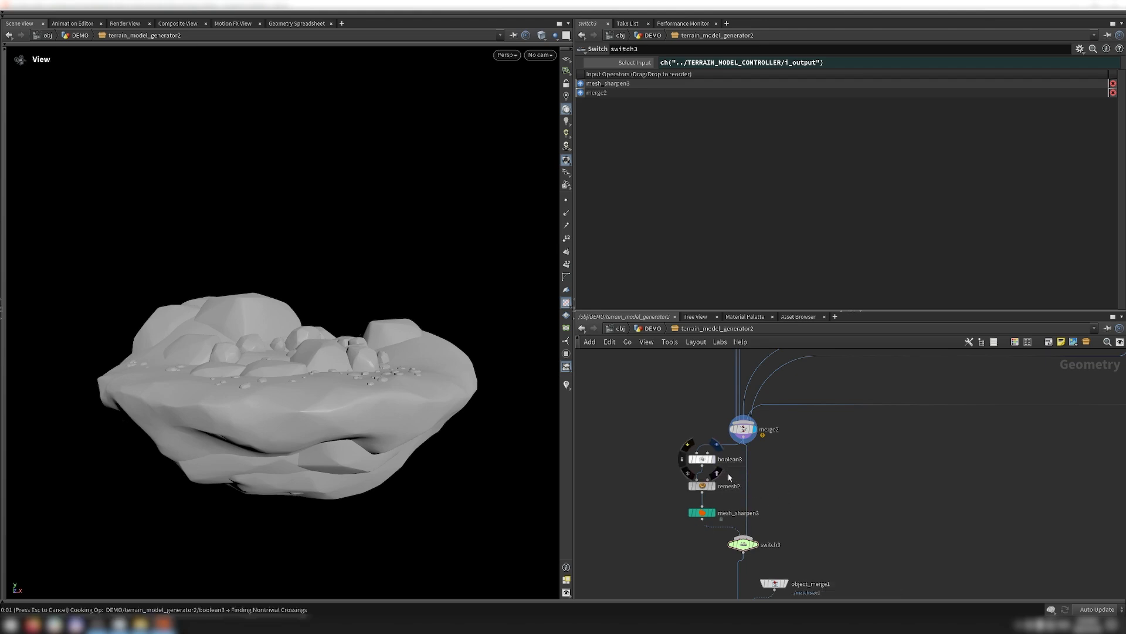
{"action": "left_click", "coordinate": [714, 487]}
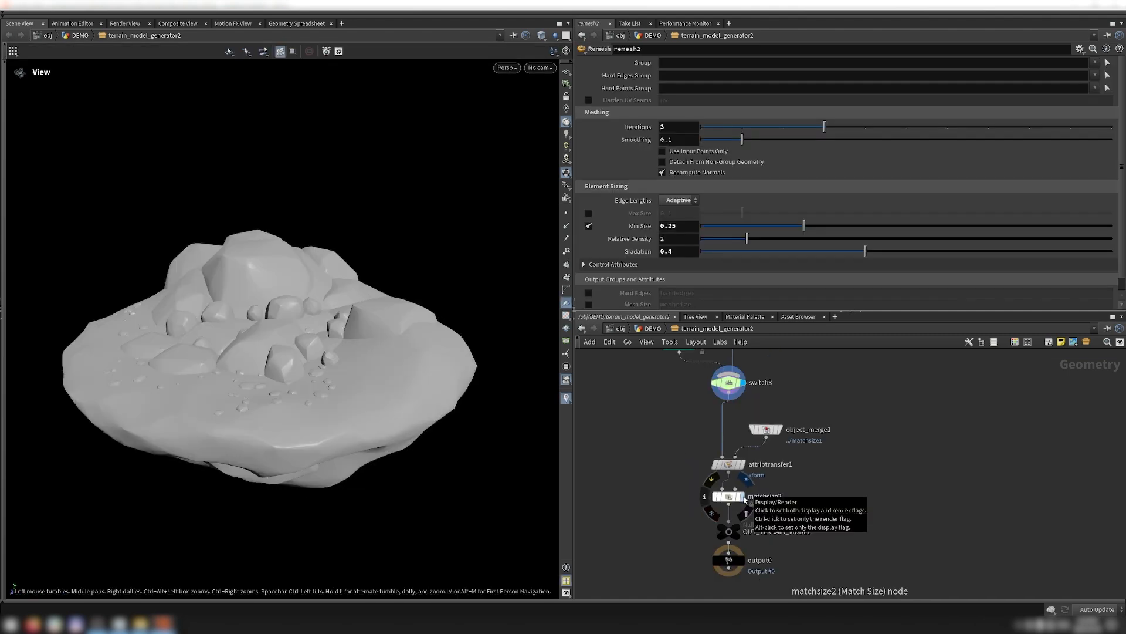
{"action": "left_click", "coordinate": [744, 498]}
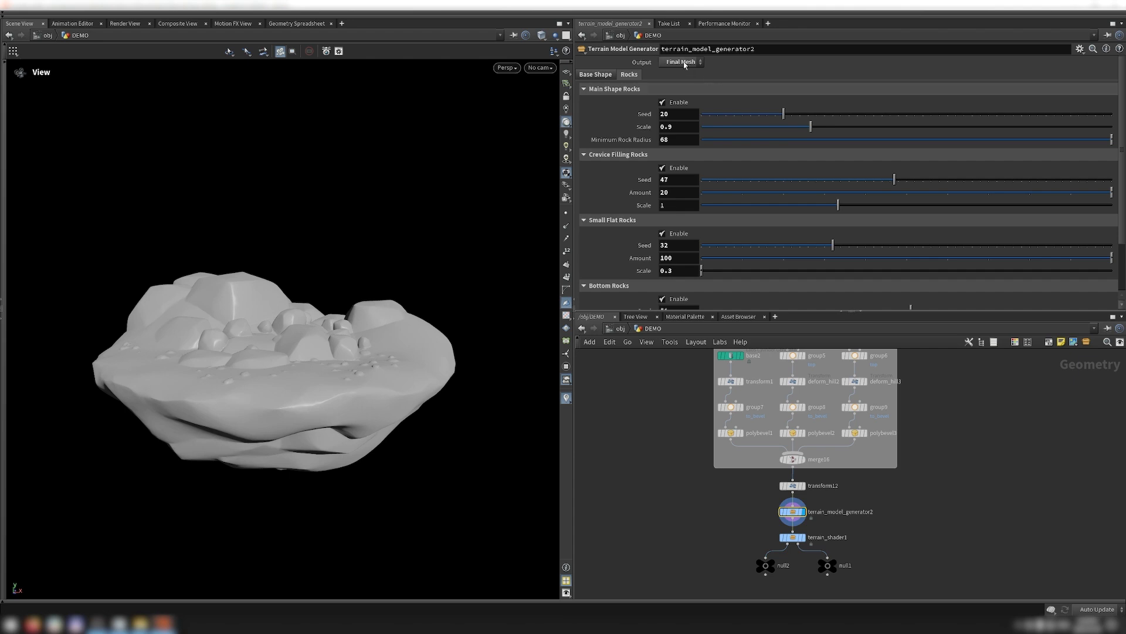
Step: Return to the DEMO network and display null2 with its wireframe and null1, comparing the mesh with the shaded island
{"action": "left_click", "coordinate": [773, 565]}
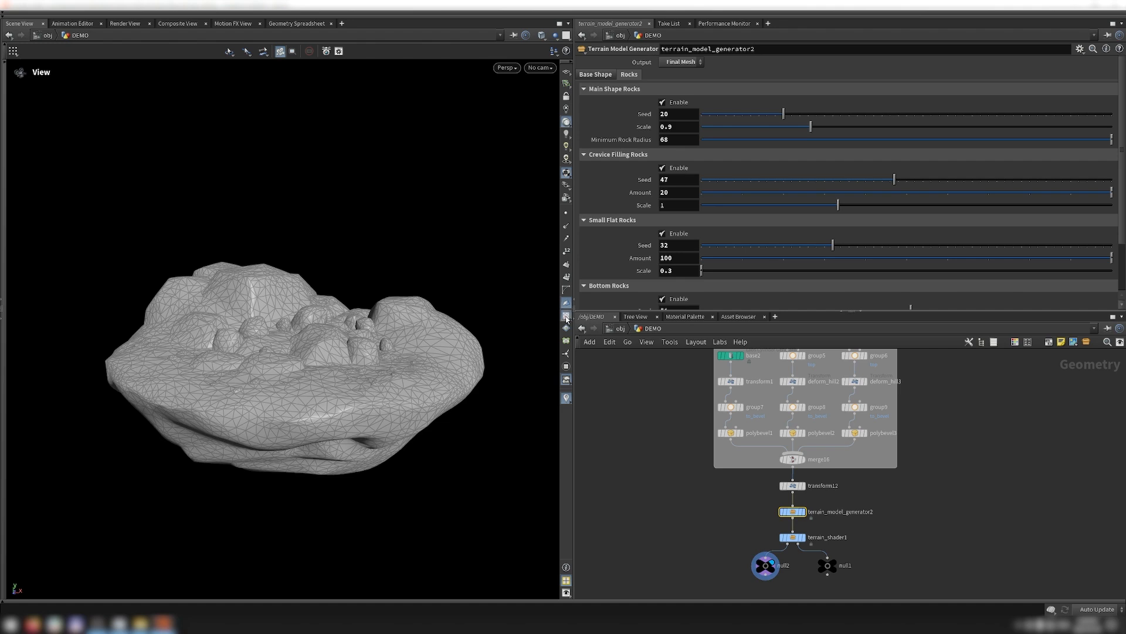
{"action": "left_click_drag", "start_coordinate": [366, 378], "coordinate": [367, 382]}
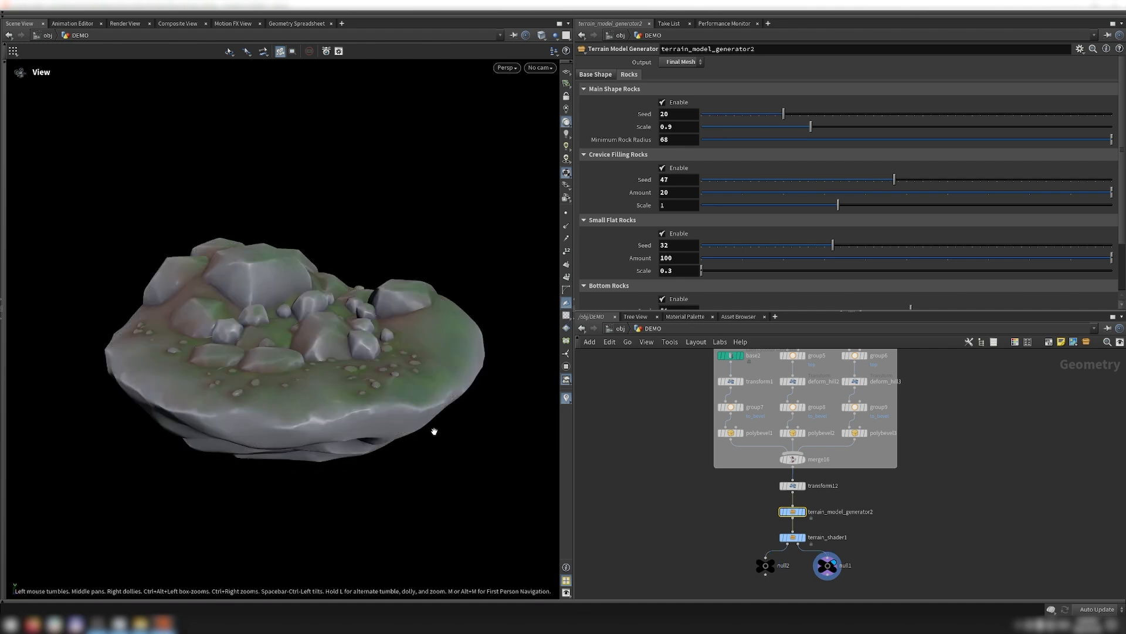
{"action": "left_click_drag", "start_coordinate": [434, 431], "coordinate": [427, 416]}
Step: Turn off Dirt and Grass on terrain_shader1 and examine the shadows and highlights on the island
{"action": "left_click", "coordinate": [793, 537]}
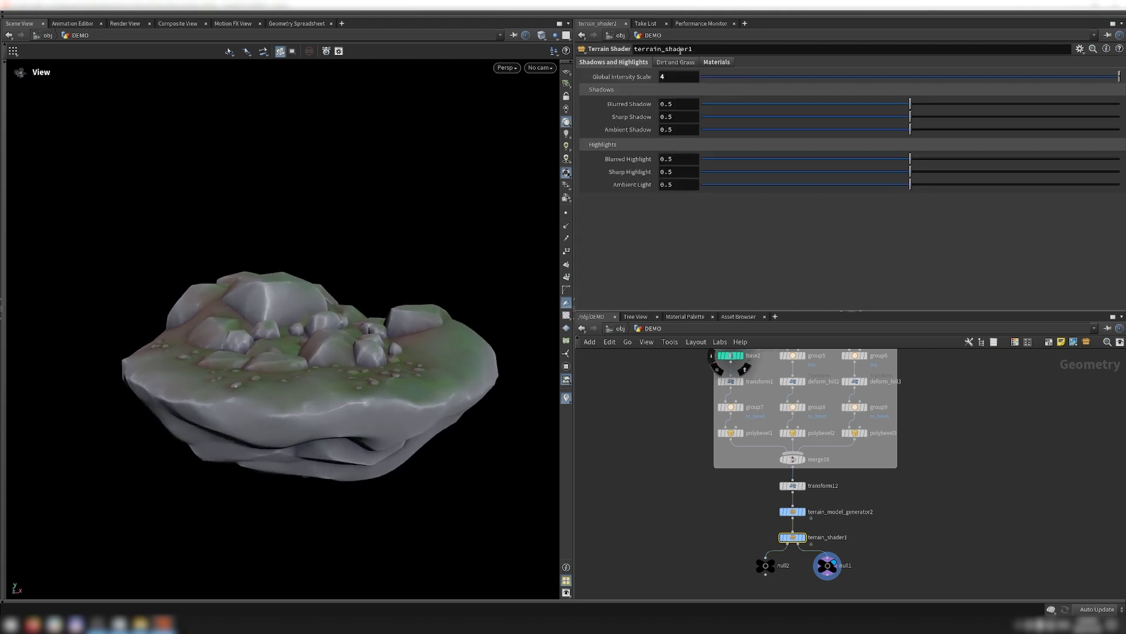
{"action": "left_click", "coordinate": [677, 63]}
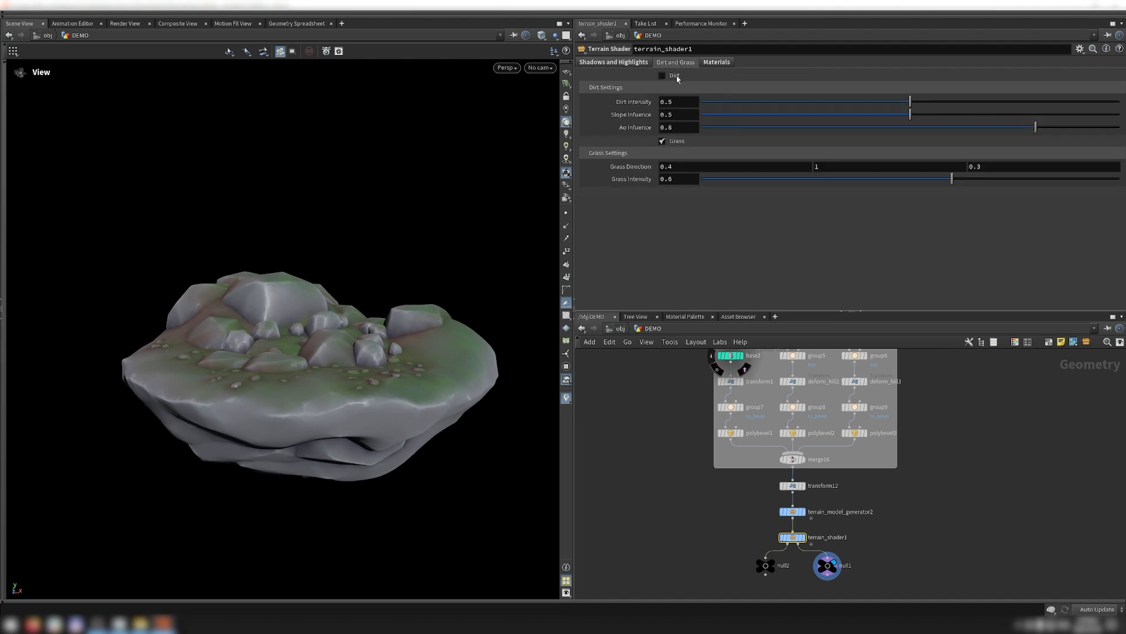
{"action": "left_click", "coordinate": [676, 76]}
{"action": "left_click", "coordinate": [676, 87]}
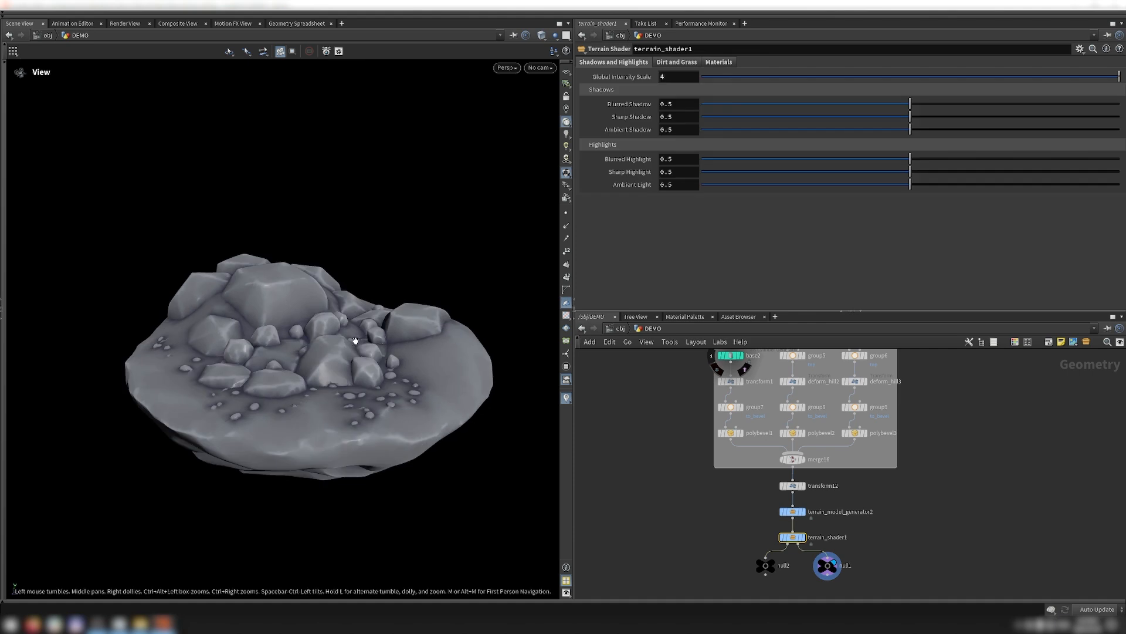
{"action": "mouse_move", "coordinate": [363, 380]}
{"action": "left_mouse_down"}
{"action": "mouse_move", "coordinate": [385, 393]}
{"action": "mouse_move", "coordinate": [378, 378]}
{"action": "left_mouse_up"}
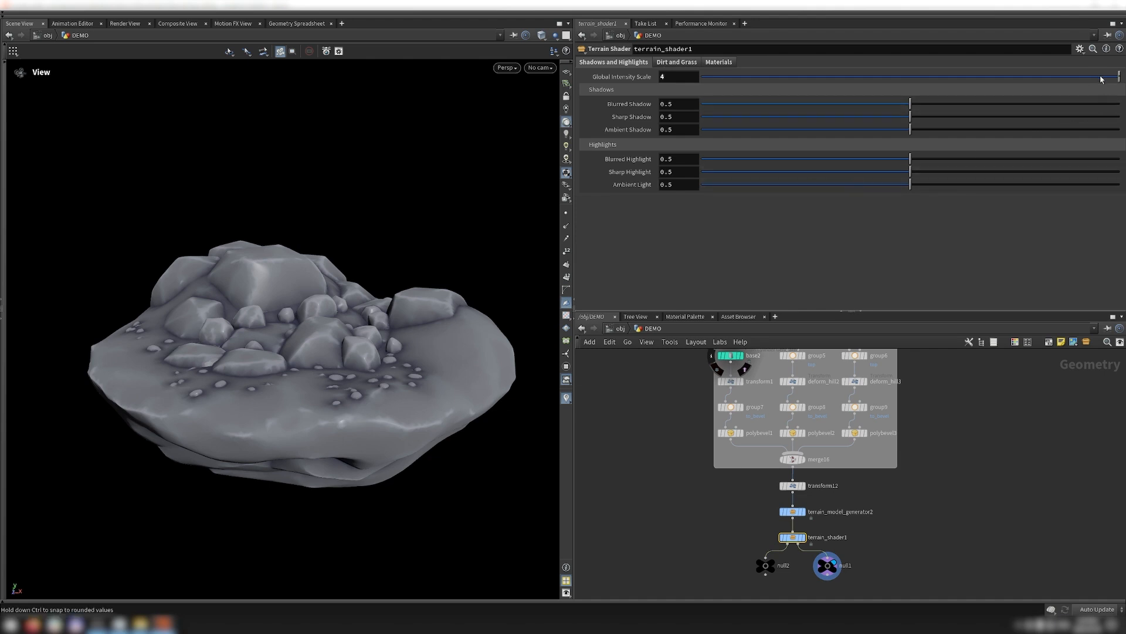
Step: Try lower Global Intensity Scale values on terrain_shader1, undo them, and try a Sharp Highlight of 0.097
{"action": "left_click", "coordinate": [1076, 77]}
{"action": "left_click", "coordinate": [981, 77]}
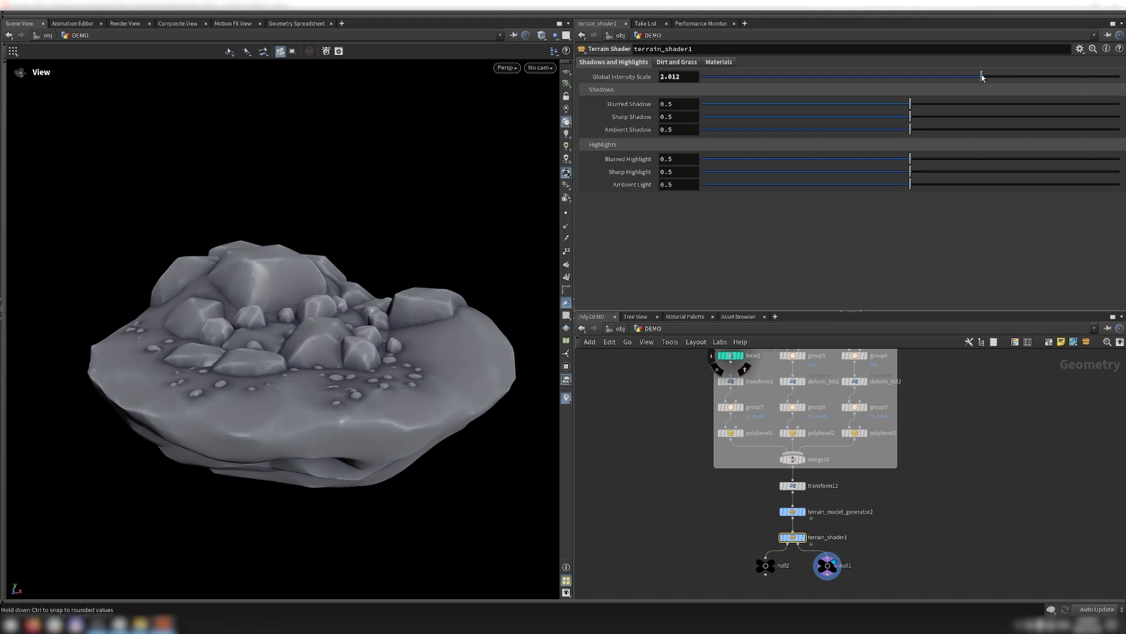
{"action": "left_click", "coordinate": [890, 75]}
{"action": "left_click", "coordinate": [807, 77]}
{"action": "key", "text": "ctrl+z"}
{"action": "key", "text": "ctrl+z"}
{"action": "key", "text": "ctrl+z"}
{"action": "key", "text": "ctrl+z"}
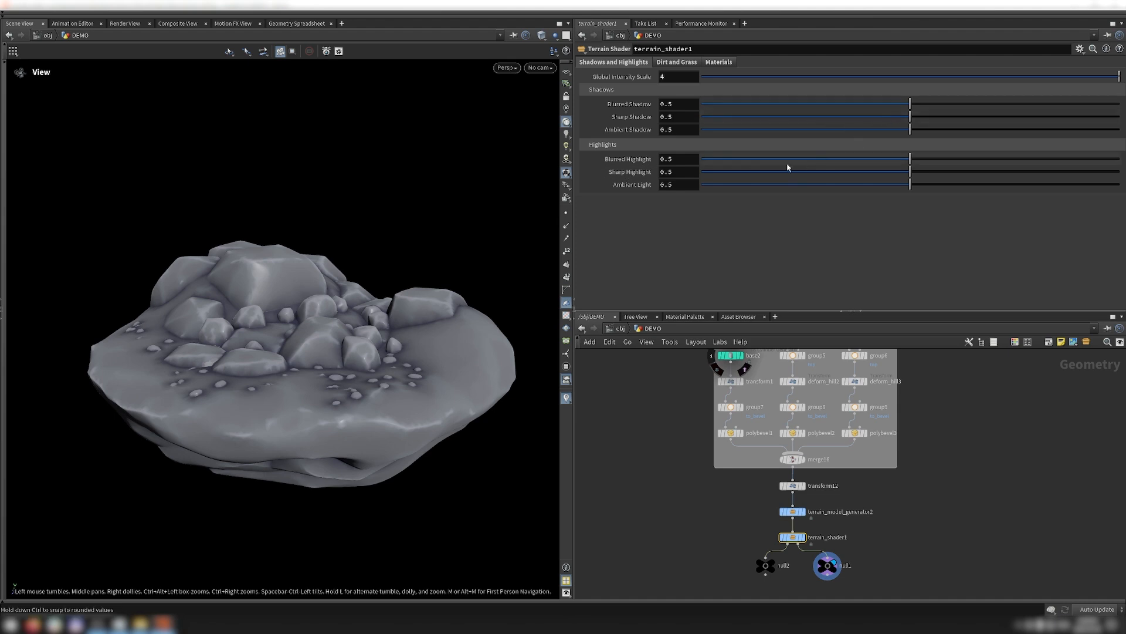
{"action": "left_click", "coordinate": [743, 174]}
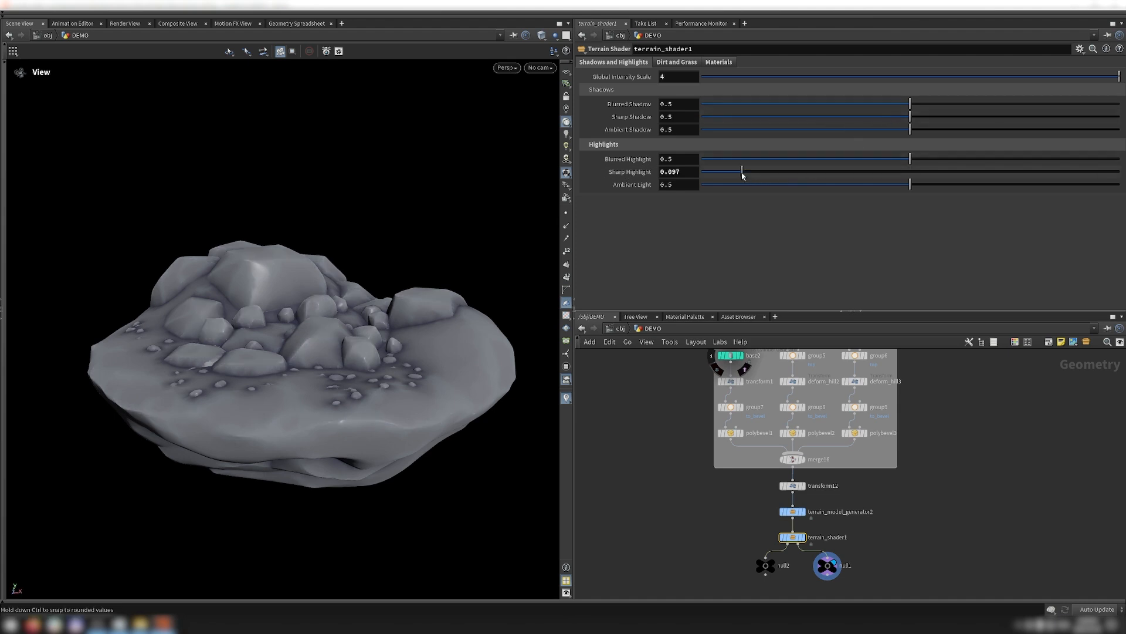
Step: Turn on Dirt for the terrain shader and look over the intensity, slope and AO influence settings
{"action": "left_click", "coordinate": [677, 62]}
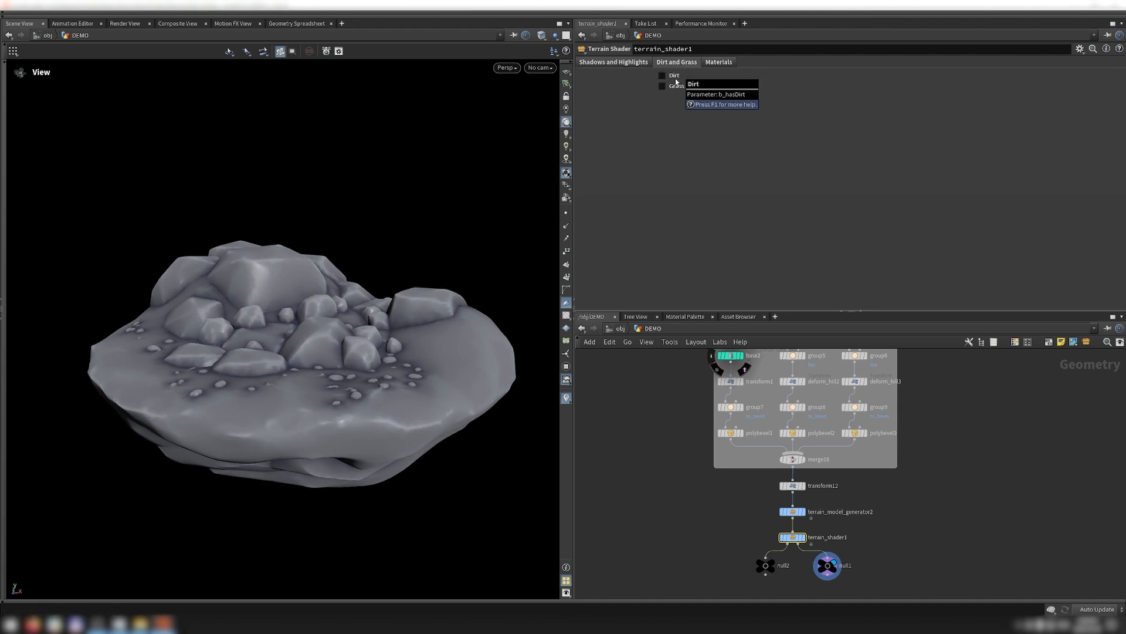
{"action": "left_click", "coordinate": [676, 82]}
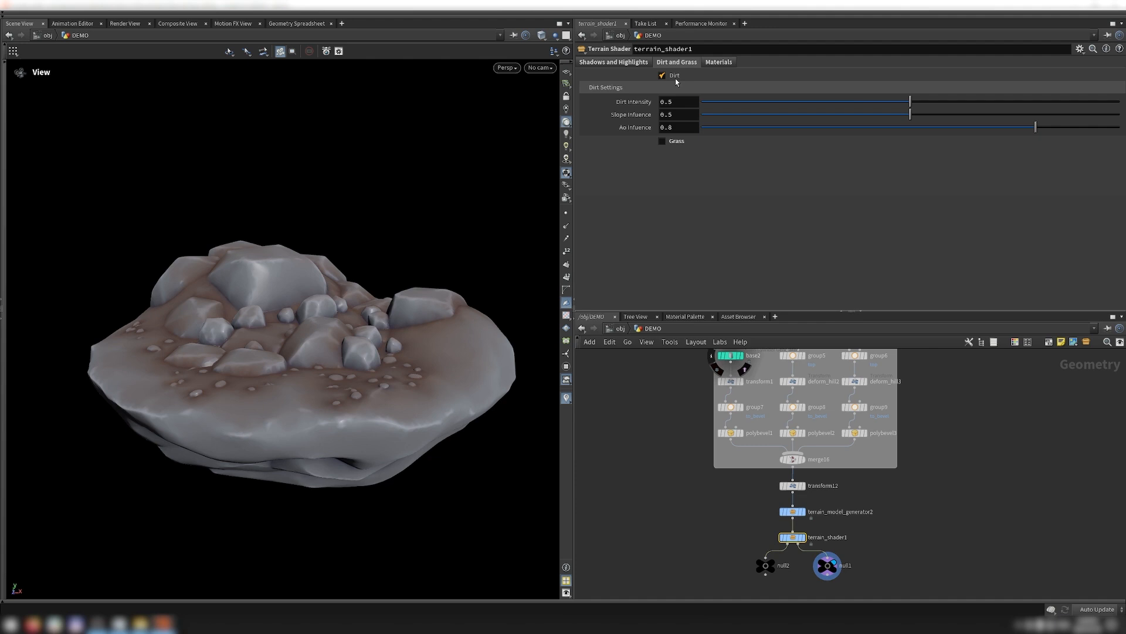
{"action": "mouse_move", "coordinate": [865, 104]}
{"action": "left_mouse_down"}
{"action": "mouse_move", "coordinate": [772, 110]}
{"action": "mouse_move", "coordinate": [895, 116]}
{"action": "mouse_move", "coordinate": [757, 117]}
{"action": "mouse_move", "coordinate": [880, 116]}
{"action": "left_mouse_up"}
{"action": "left_click_drag", "start_coordinate": [1030, 128], "coordinate": [1027, 128]}
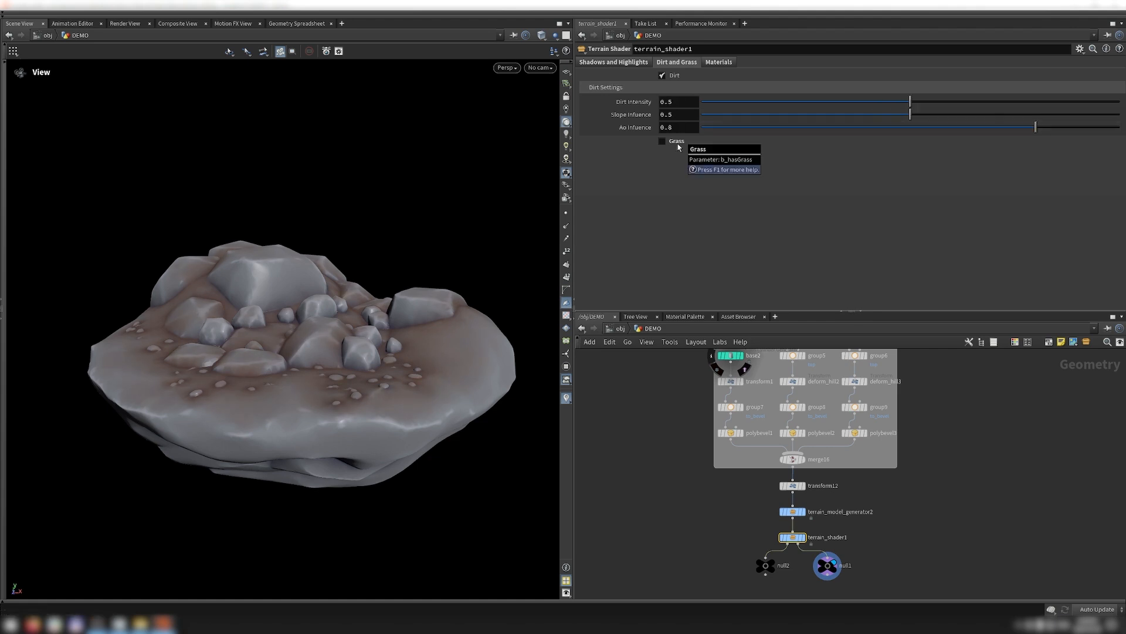
Step: Turn on Grass for the terrain shader, and review its grass settings and material settings
{"action": "left_click", "coordinate": [678, 144]}
{"action": "mouse_move", "coordinate": [951, 178]}
{"action": "left_mouse_down"}
{"action": "mouse_move", "coordinate": [699, 176]}
{"action": "mouse_move", "coordinate": [962, 188]}
{"action": "left_mouse_up"}
{"action": "middle_click_drag", "start_coordinate": [782, 166], "coordinate": [717, 172]}
{"action": "left_click", "coordinate": [721, 63]}
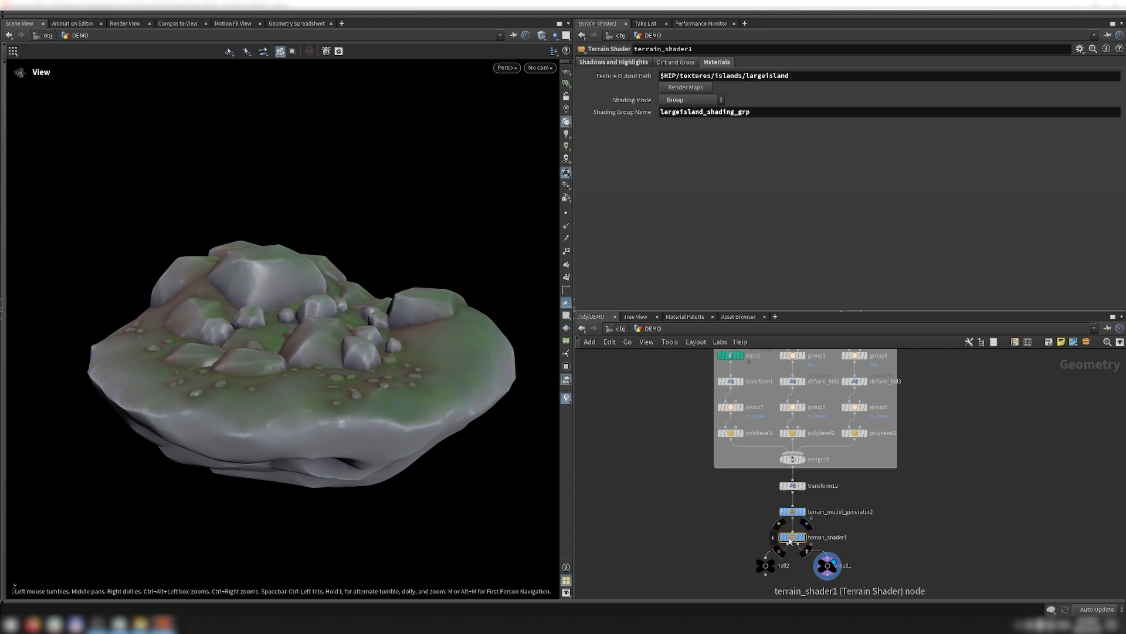
Step: Open terrain_shader1's internal network, examine matchsize3, and display base_color with the viewport lighting off
{"action": "double_click", "coordinate": [791, 538]}
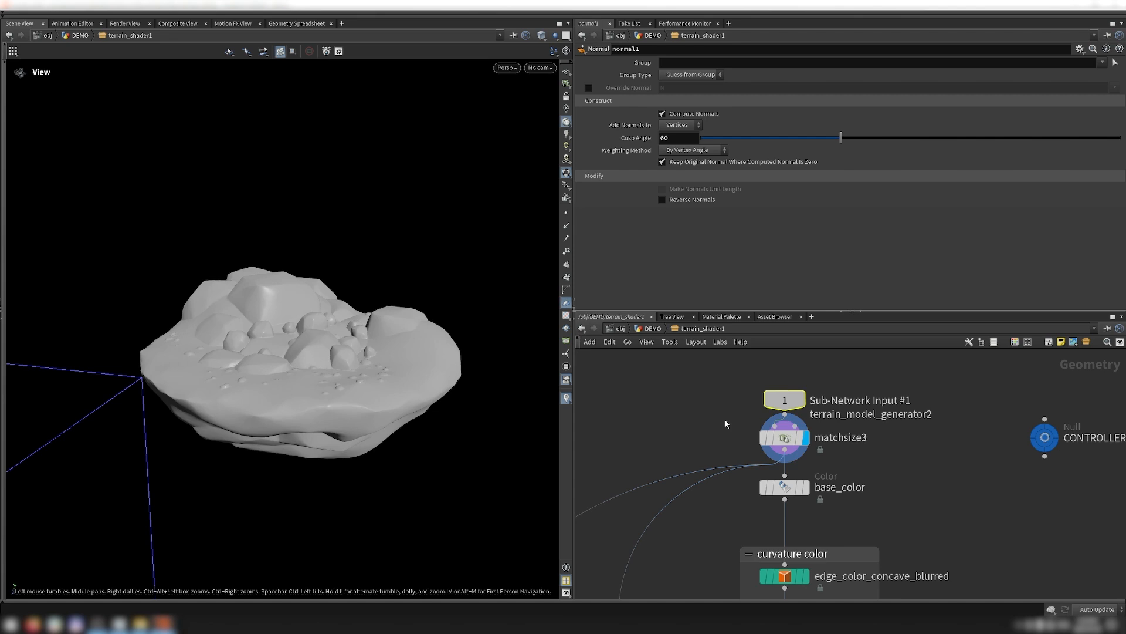
{"action": "left_click", "coordinate": [785, 437]}
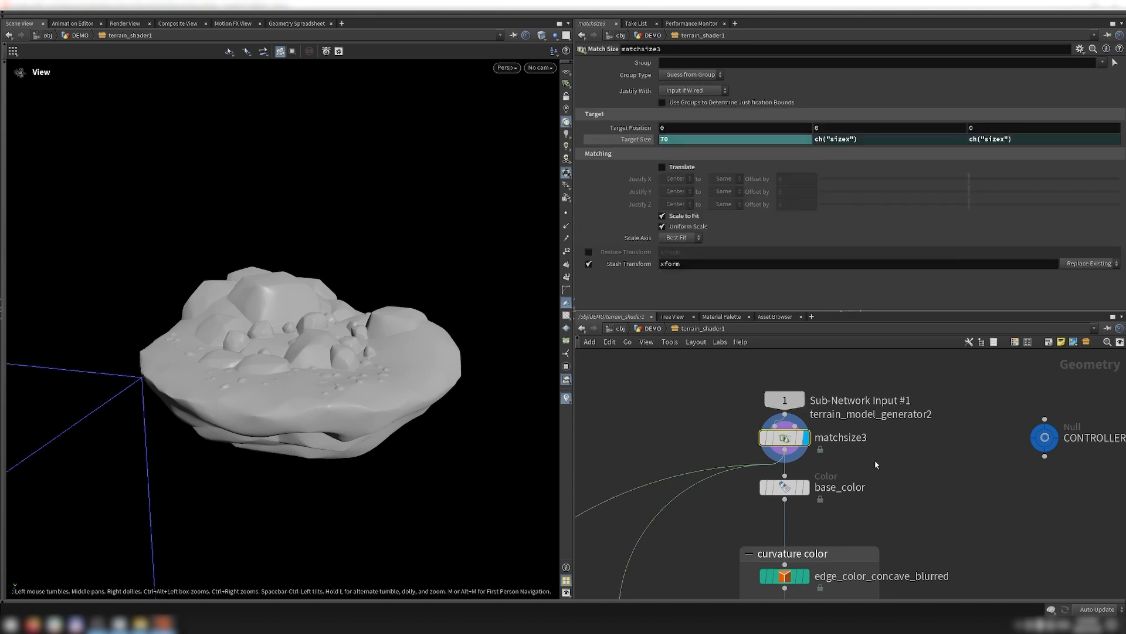
{"action": "left_click", "coordinate": [808, 487]}
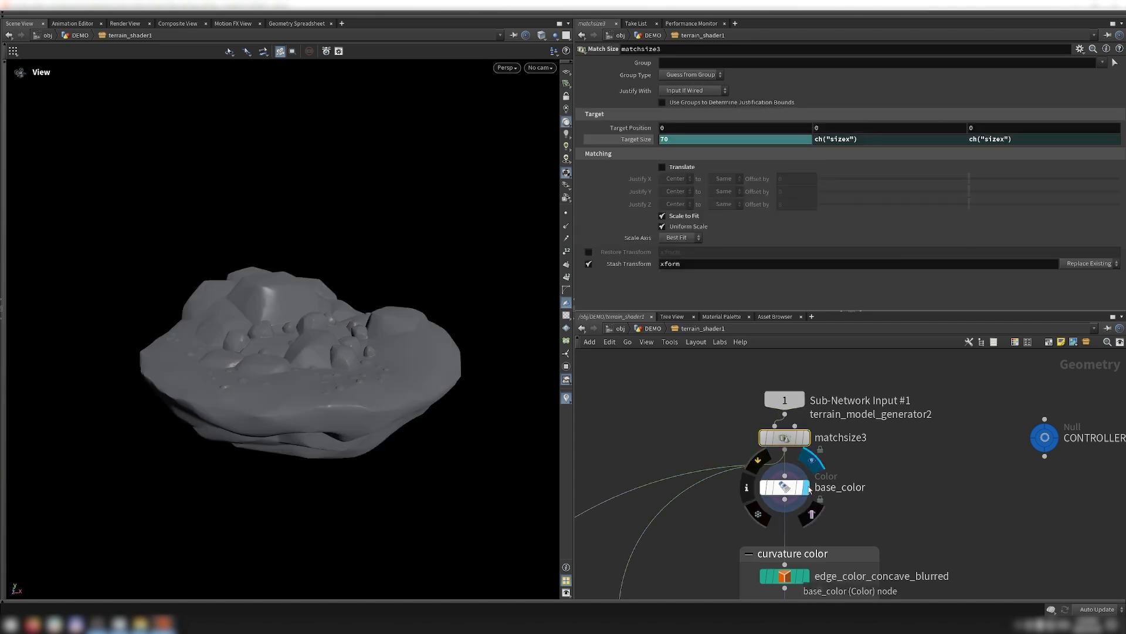
{"action": "left_click", "coordinate": [566, 110]}
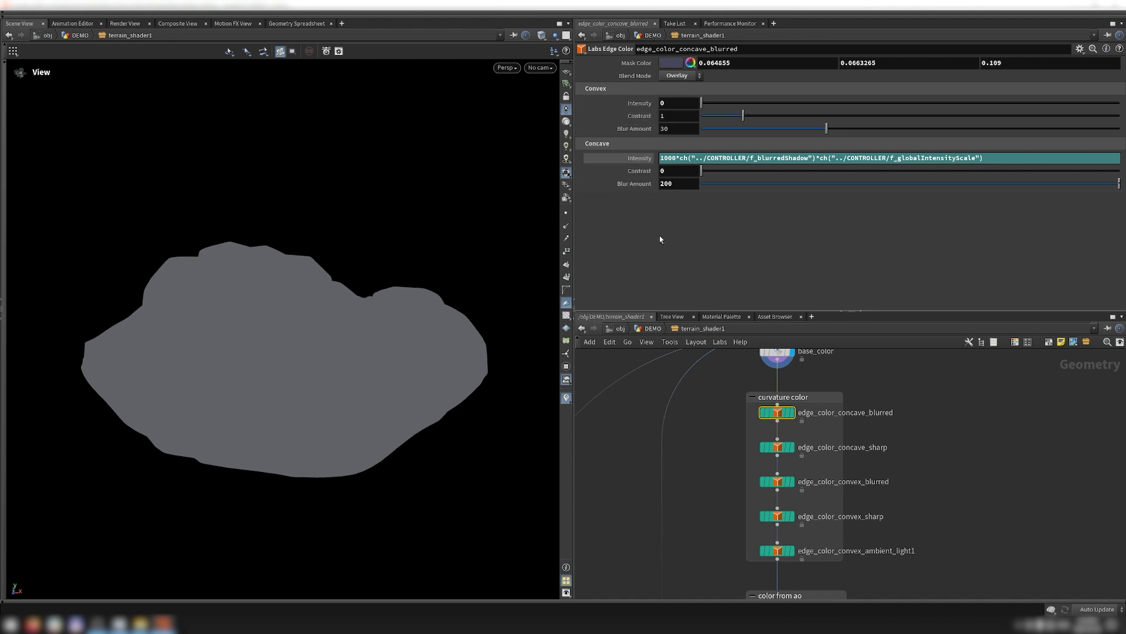
Step: Display edge_color_concave_blurred and edge_color_concave_sharp in turn, and examine their concave intensity expressions and shadow colouring
{"action": "mouse_move", "coordinate": [786, 414]}
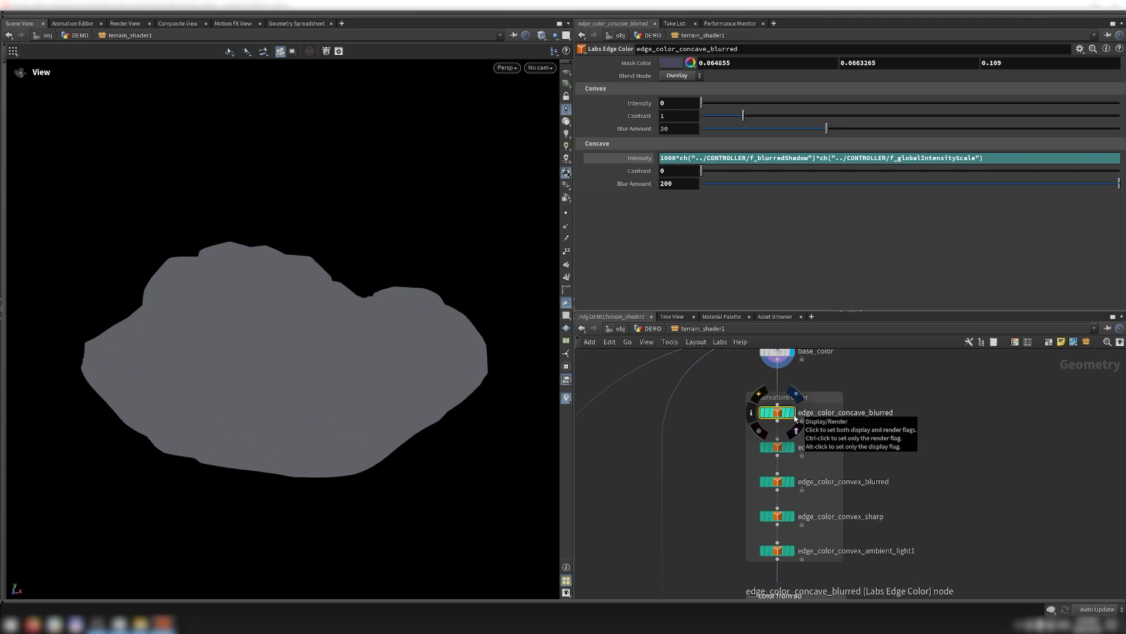
{"action": "left_click", "coordinate": [796, 418]}
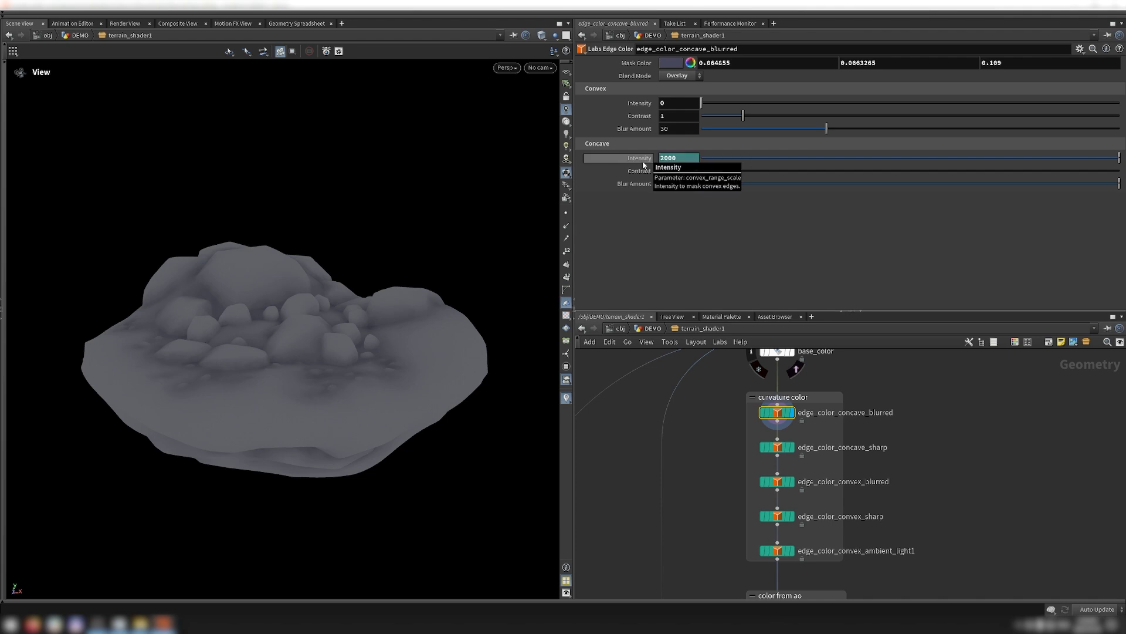
{"action": "left_click", "coordinate": [793, 446]}
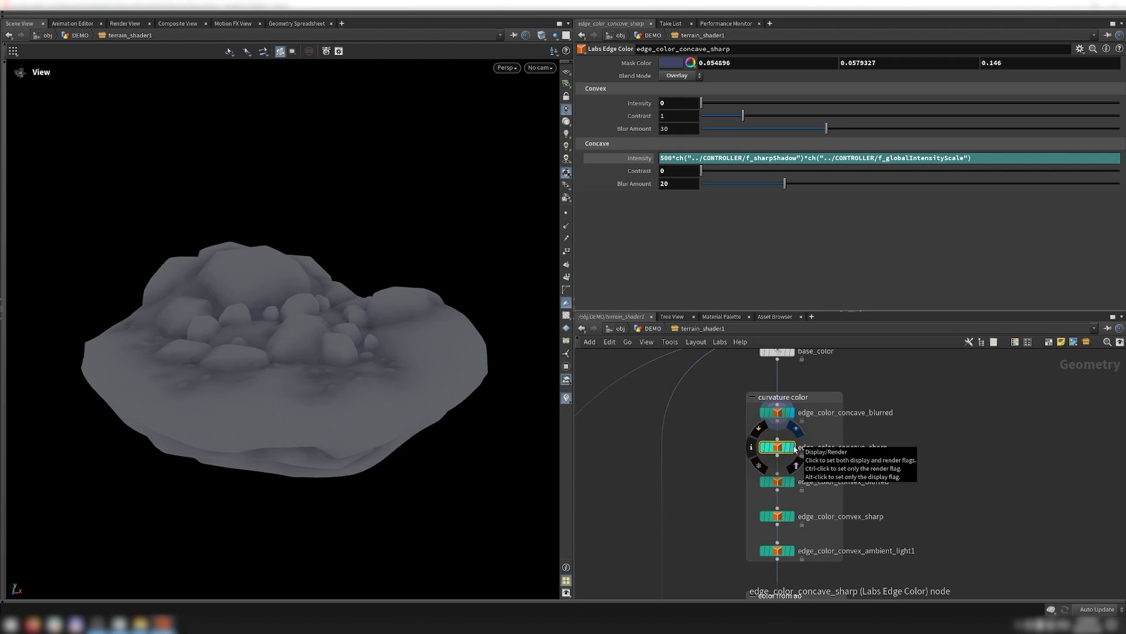
{"action": "left_click", "coordinate": [795, 449]}
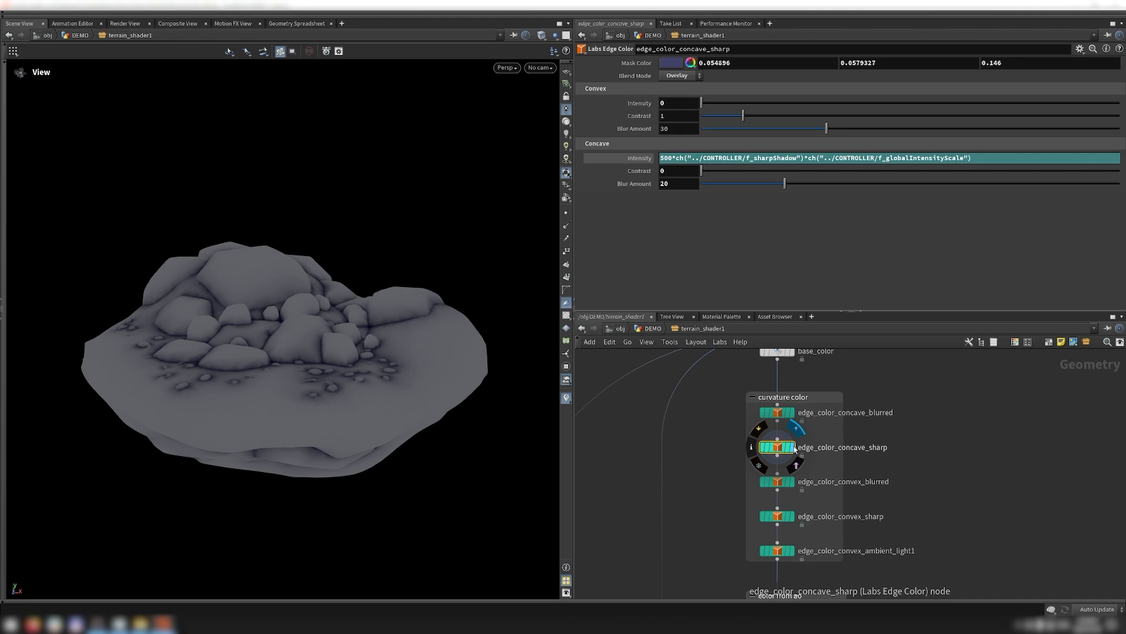
Step: Display edge_color_convex_blurred, edge_color_convex_sharp and edge_color_convex_ambient_light1 in turn to examine the highlight colouring
{"action": "middle_click_drag", "start_coordinate": [795, 448], "coordinate": [796, 405]}
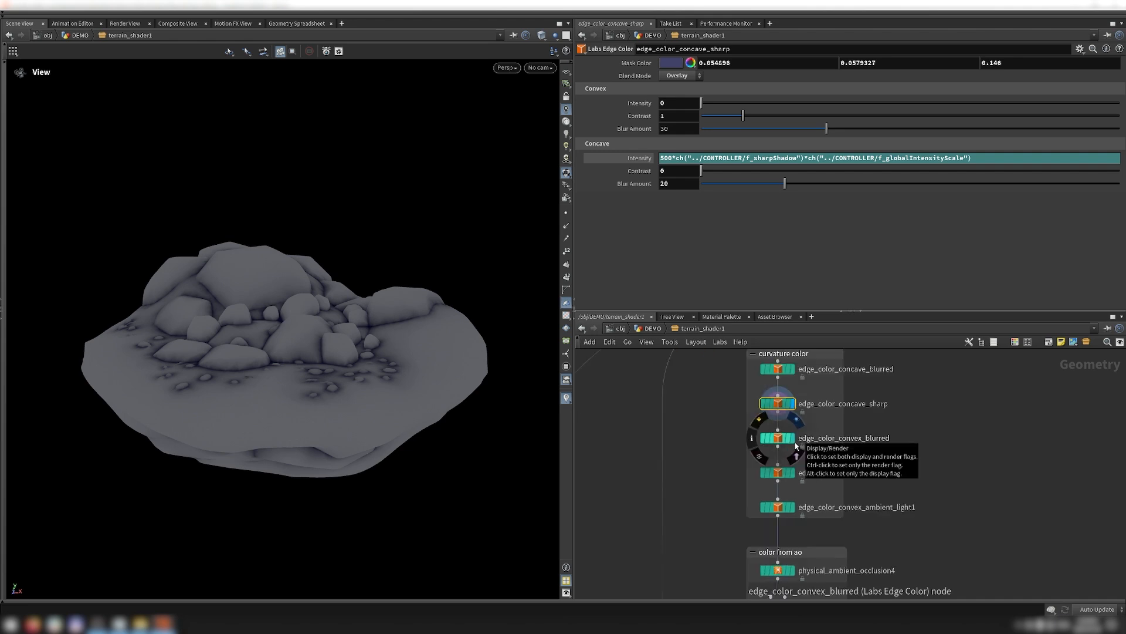
{"action": "left_click", "coordinate": [794, 437]}
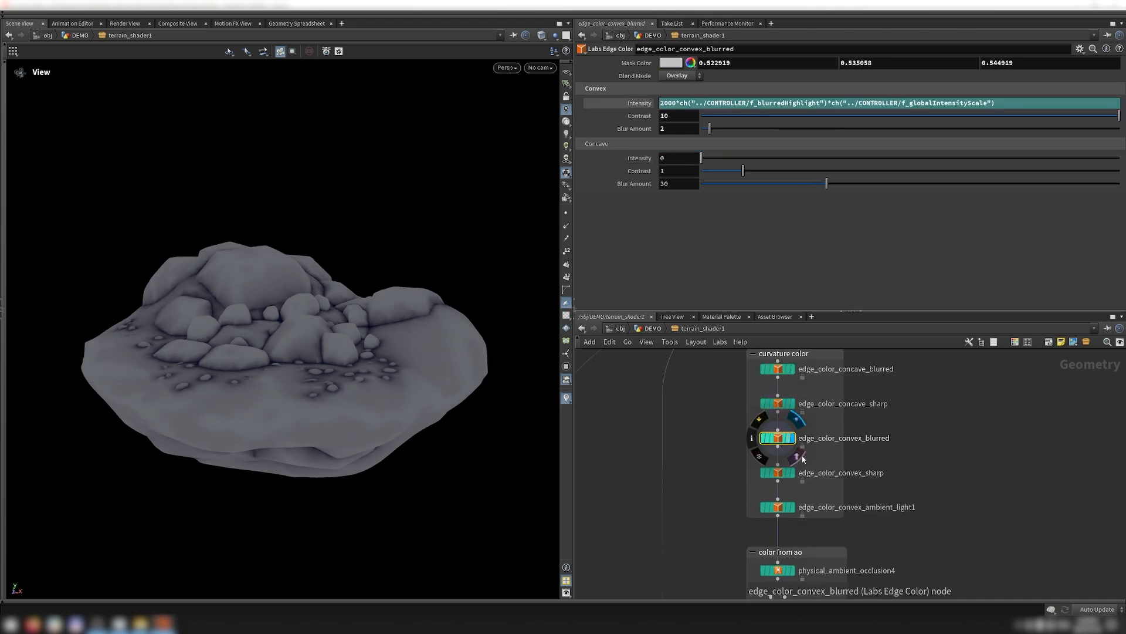
{"action": "left_click", "coordinate": [796, 473]}
{"action": "left_click", "coordinate": [795, 508]}
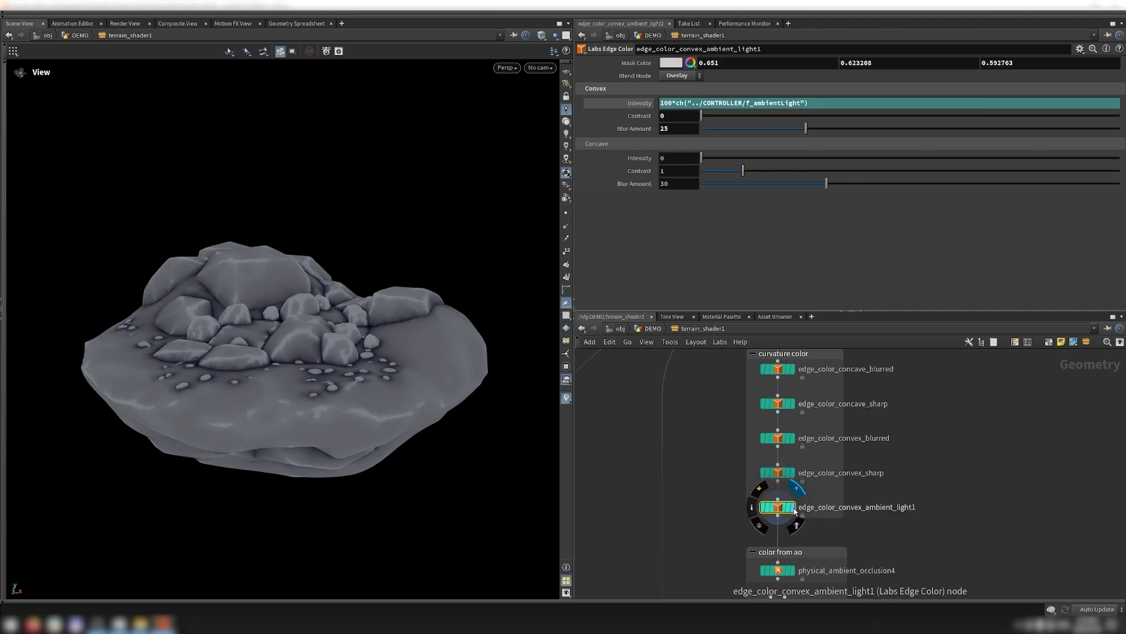
Step: Display physical_ambient_occlusion4 in the color from ao group and turn on its Visualize Output option
{"action": "middle_click_drag", "start_coordinate": [820, 477], "coordinate": [799, 491]}
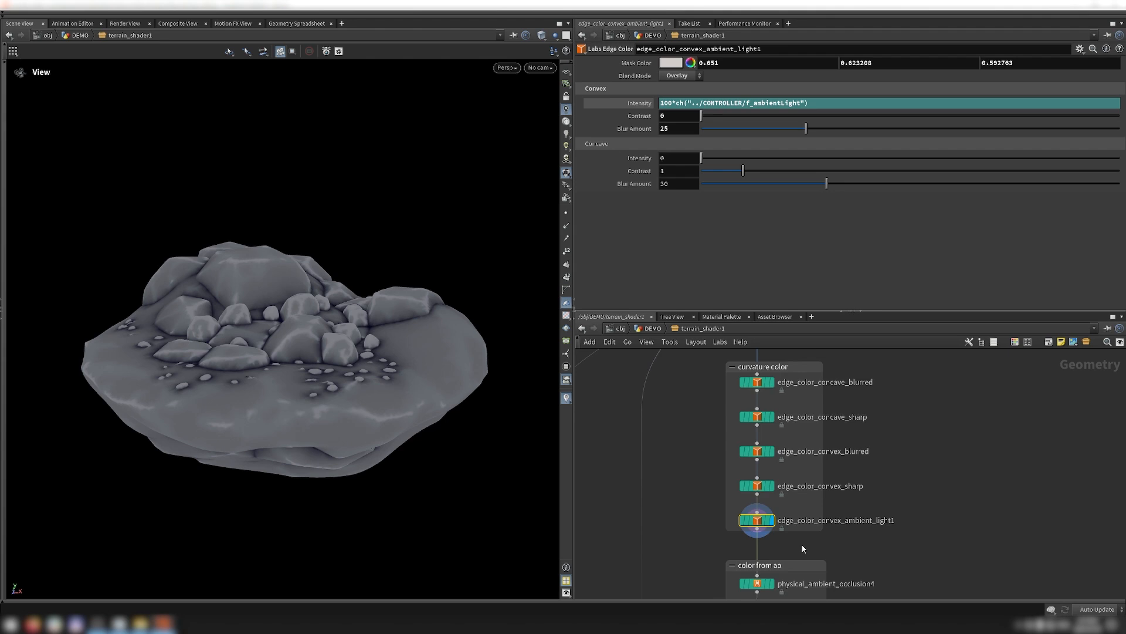
{"action": "middle_click_drag", "start_coordinate": [786, 592], "coordinate": [791, 446]}
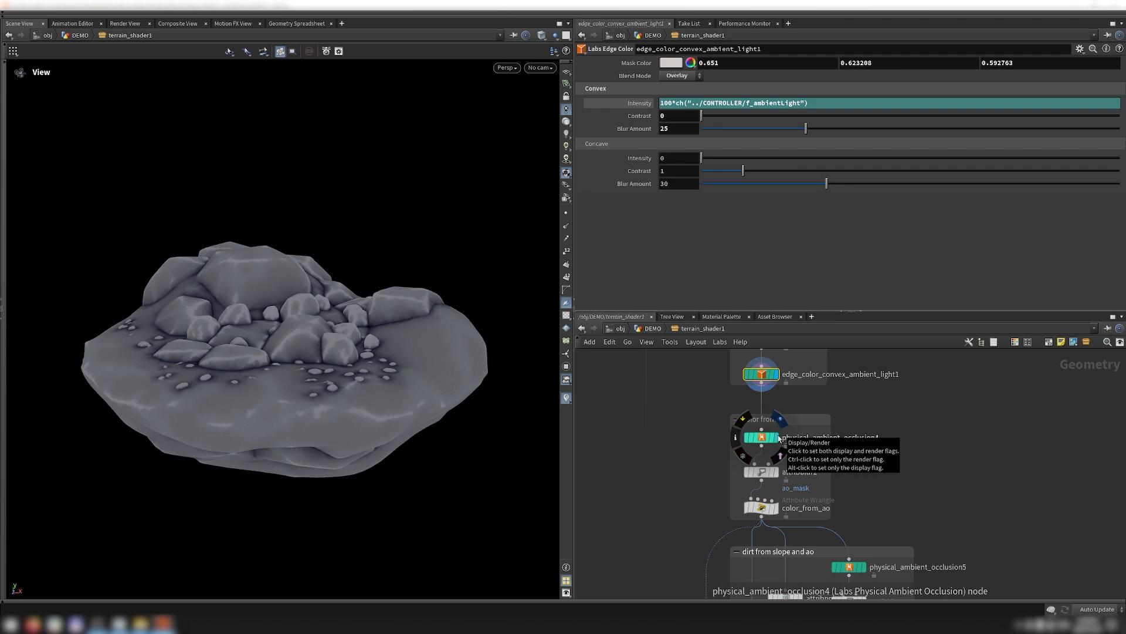
{"action": "left_click", "coordinate": [781, 438]}
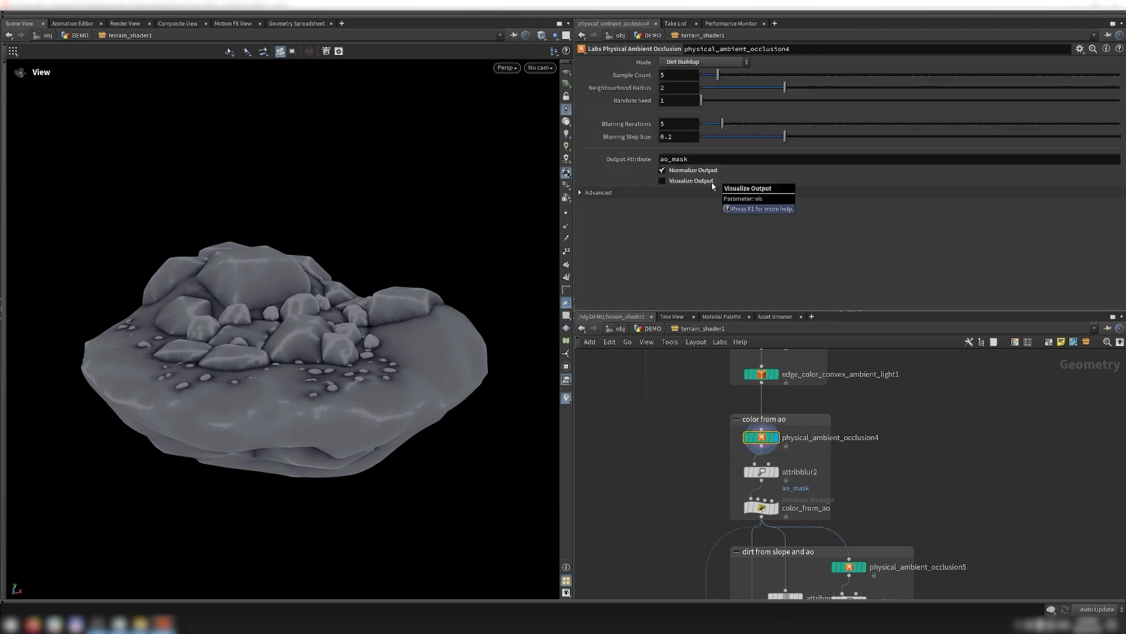
{"action": "left_click", "coordinate": [713, 186]}
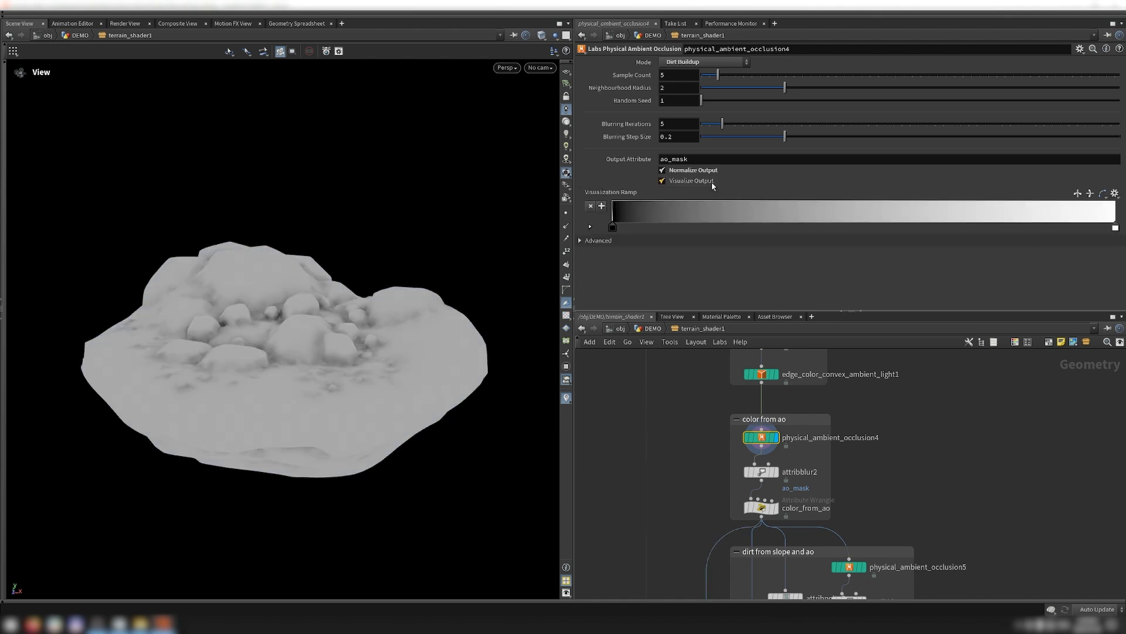
Step: Turn off Visualize Output on physical_ambient_occlusion4 and display color_from_ao to examine its color and amount ramps and ambient shadow expression
{"action": "left_click", "coordinate": [712, 182]}
{"action": "left_click", "coordinate": [778, 515]}
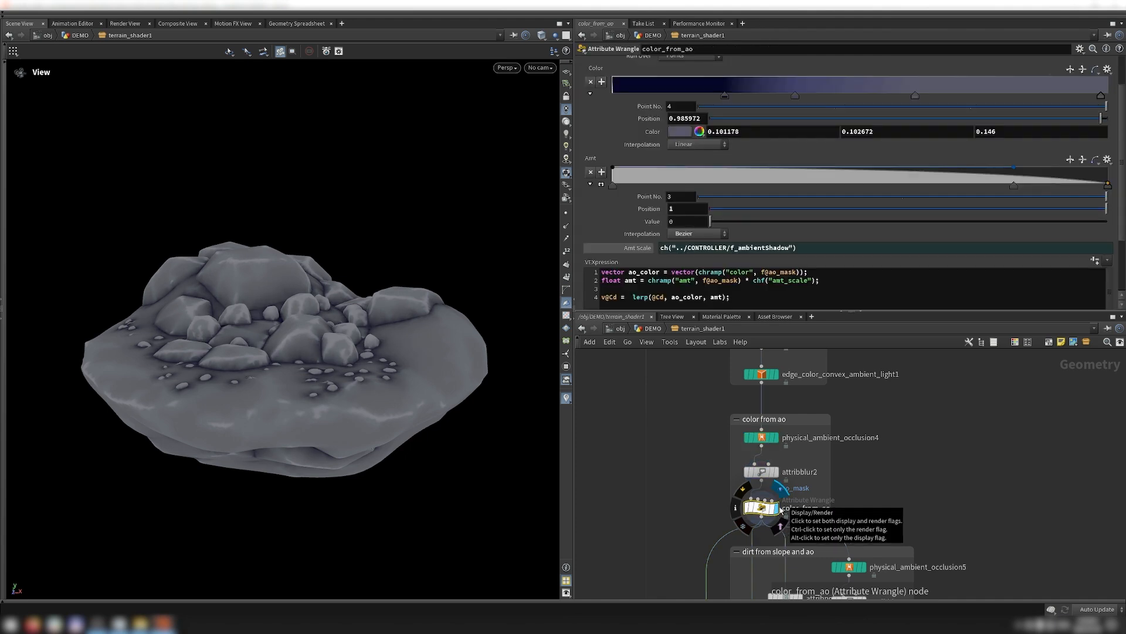
{"action": "key", "text": "ctrl+z"}
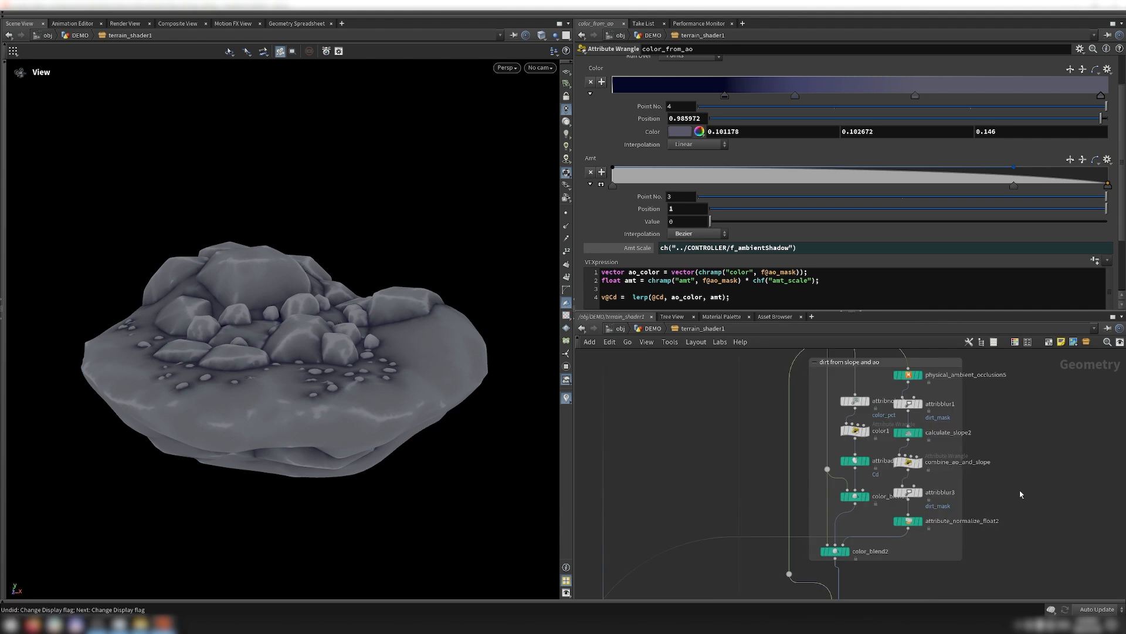
Step: Examine color_blend2 in the dirt from slope and ao group, its mask input, and the color_from_ao node feeding it
{"action": "left_click", "coordinate": [835, 552]}
{"action": "left_click", "coordinate": [885, 584]}
{"action": "left_click_drag", "start_coordinate": [882, 584], "coordinate": [810, 542]}
{"action": "mouse_move", "coordinate": [827, 545]}
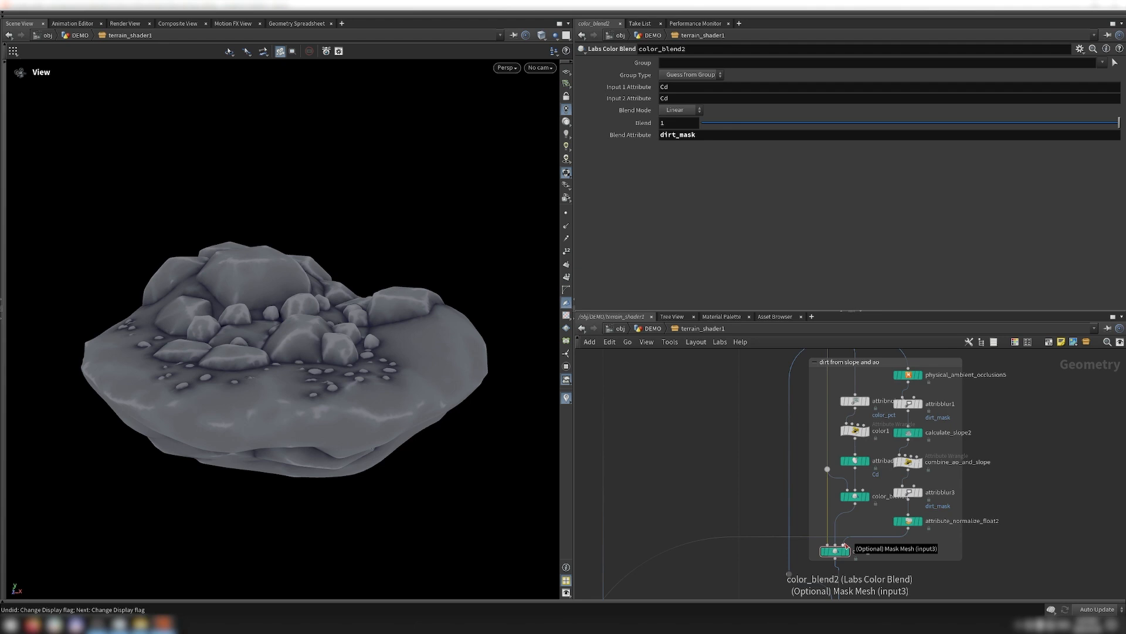
{"action": "scroll", "coordinate": [846, 546], "scroll_direction": "down", "scroll_amount": 2}
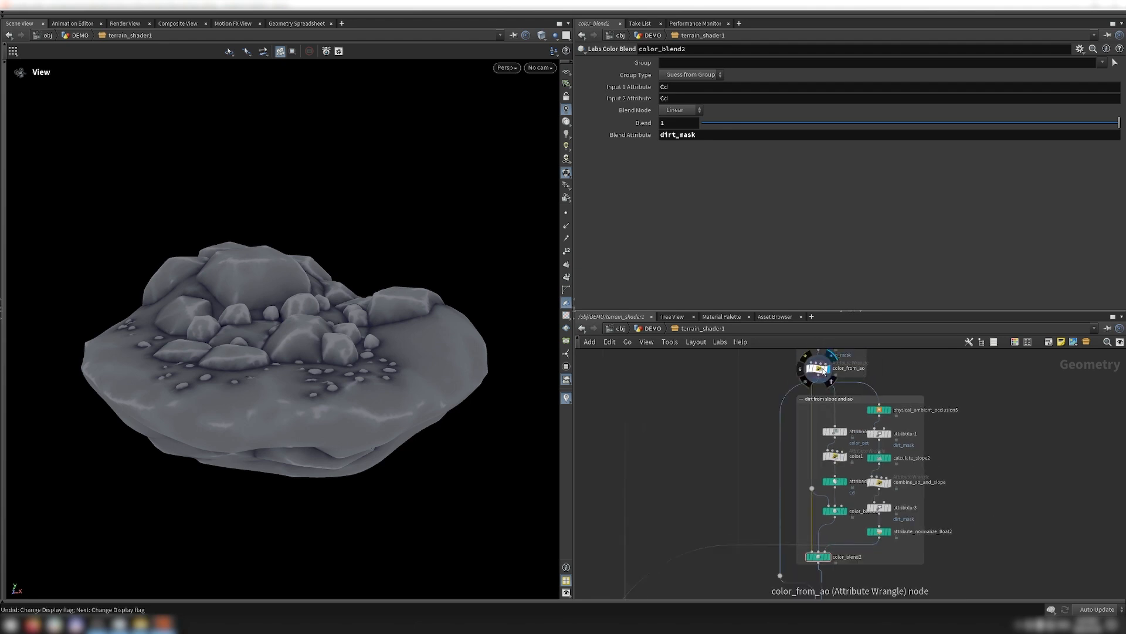
{"action": "left_click", "coordinate": [822, 369]}
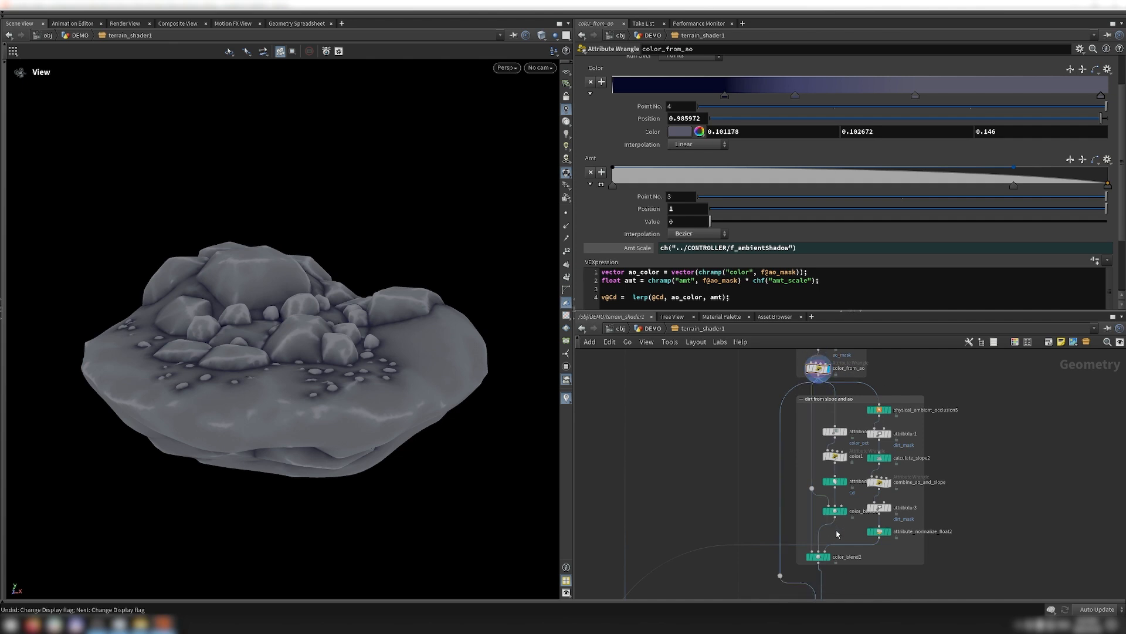
Step: Examine attribnoise2's color_pct noise, and display color1 and attribadjustcolor2 to review the brown dirt colour ramp and colour adjustment
{"action": "left_click", "coordinate": [835, 431]}
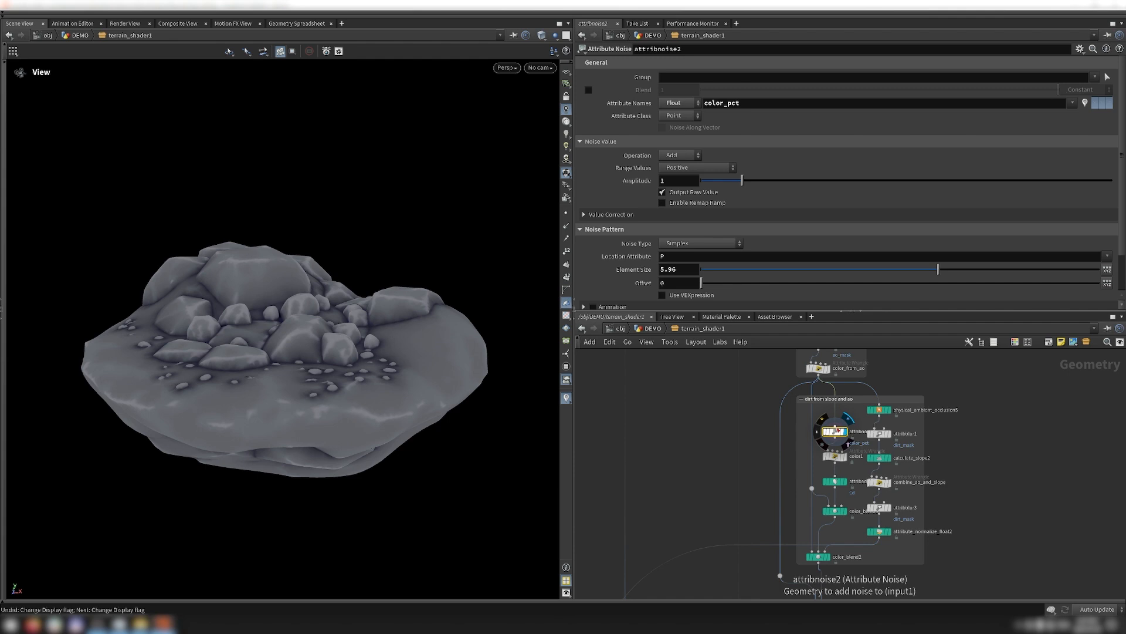
{"action": "left_click", "coordinate": [839, 460]}
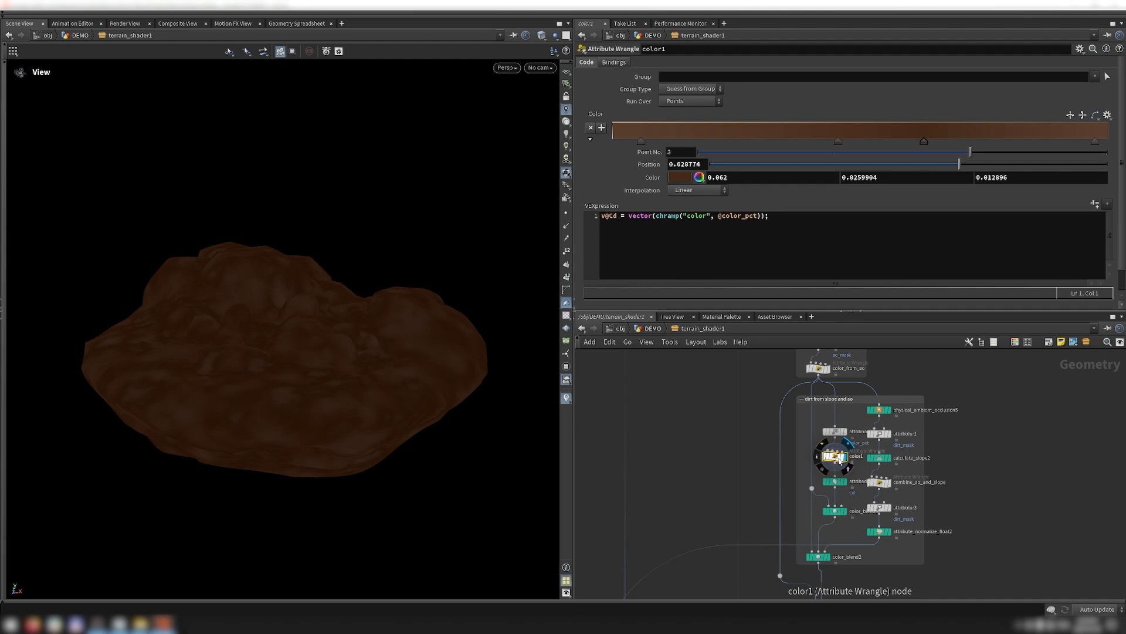
{"action": "left_click", "coordinate": [839, 481]}
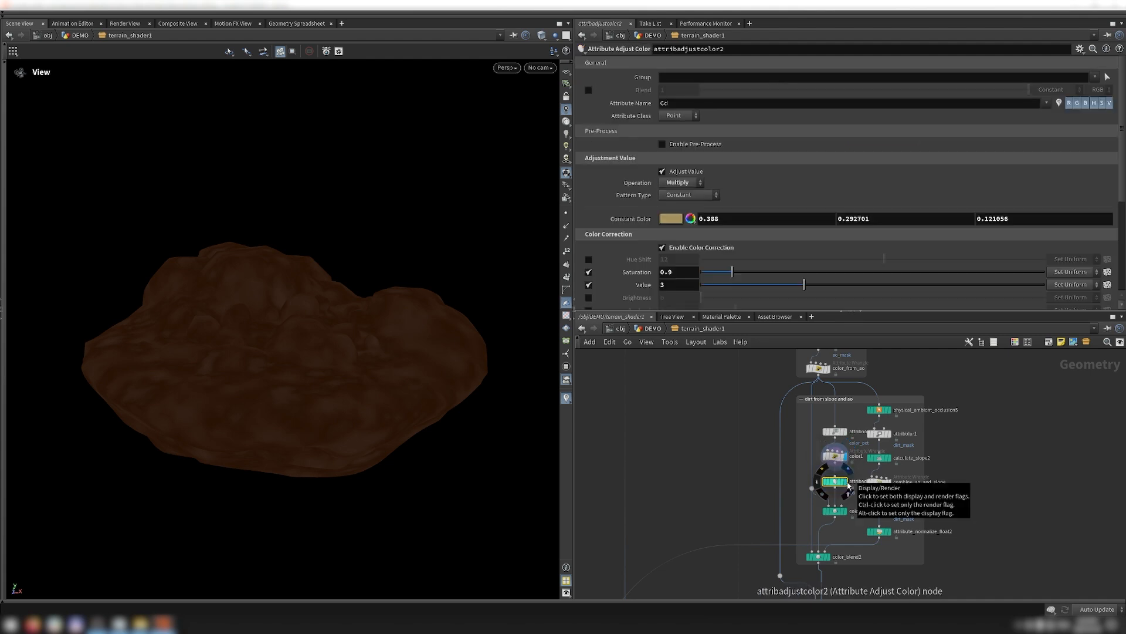
{"action": "left_click", "coordinate": [848, 486]}
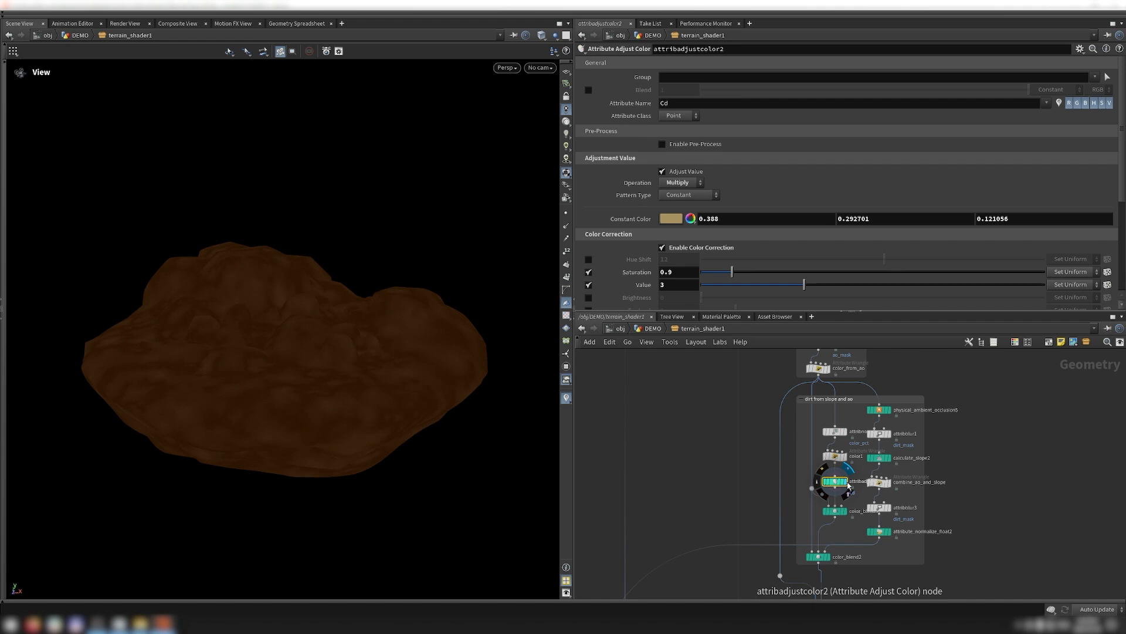
{"action": "scroll", "coordinate": [853, 504], "scroll_direction": "up", "scroll_amount": 2}
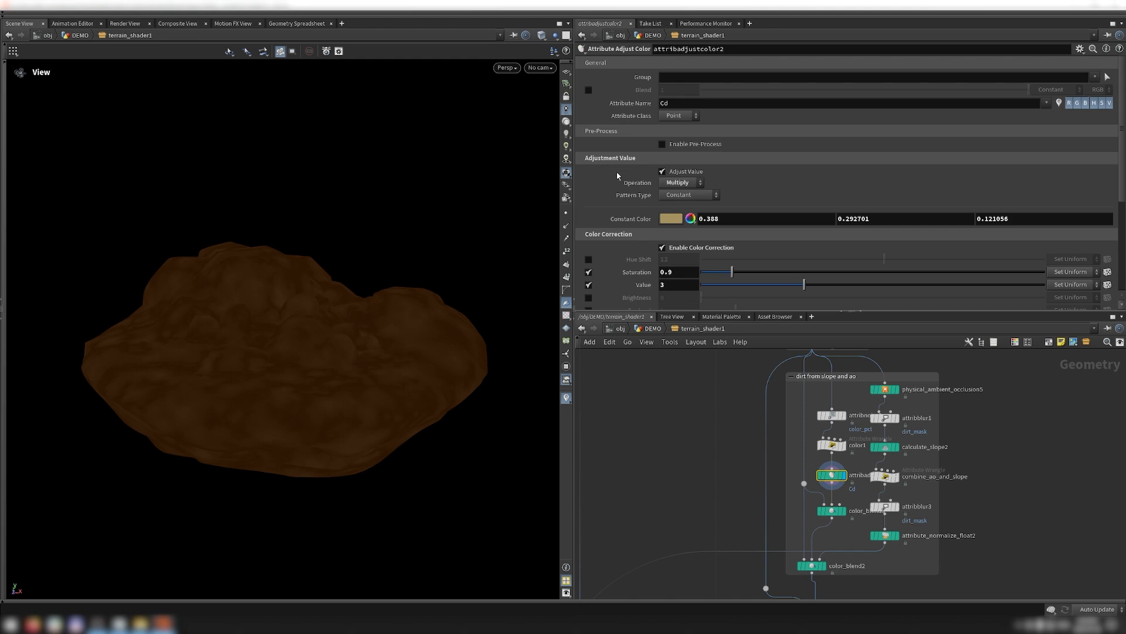
{"action": "scroll", "coordinate": [640, 222], "scroll_direction": "down", "scroll_amount": 3}
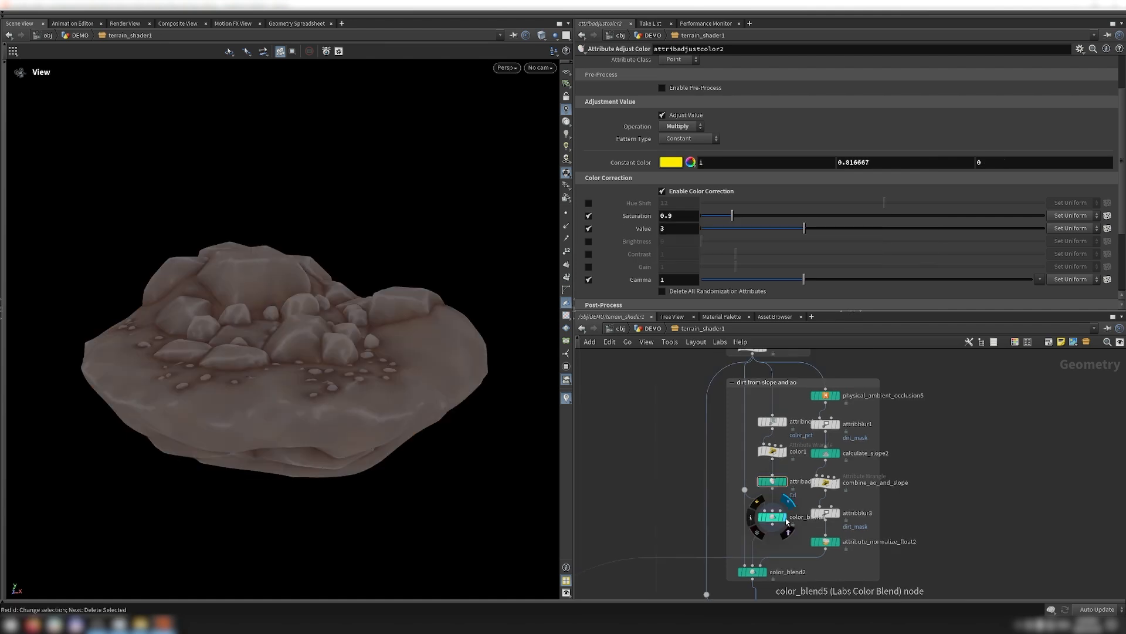
Step: Examine color_blend5's dirt intensity blend expression and compare it with the blend settings of color_blend2
{"action": "left_click", "coordinate": [769, 517]}
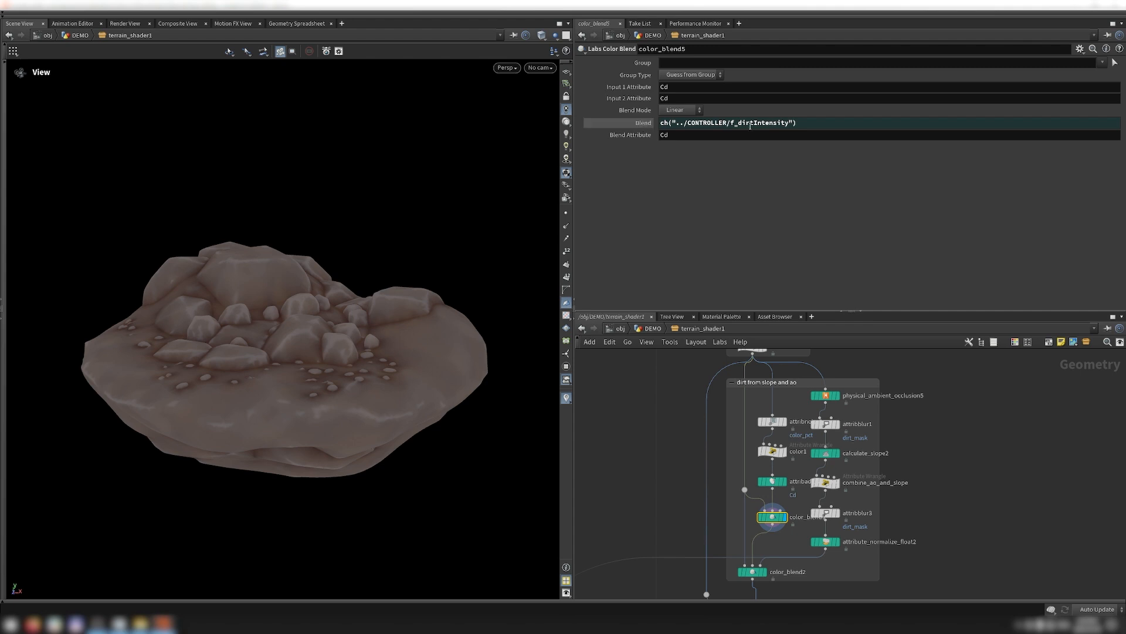
{"action": "left_click", "coordinate": [753, 571]}
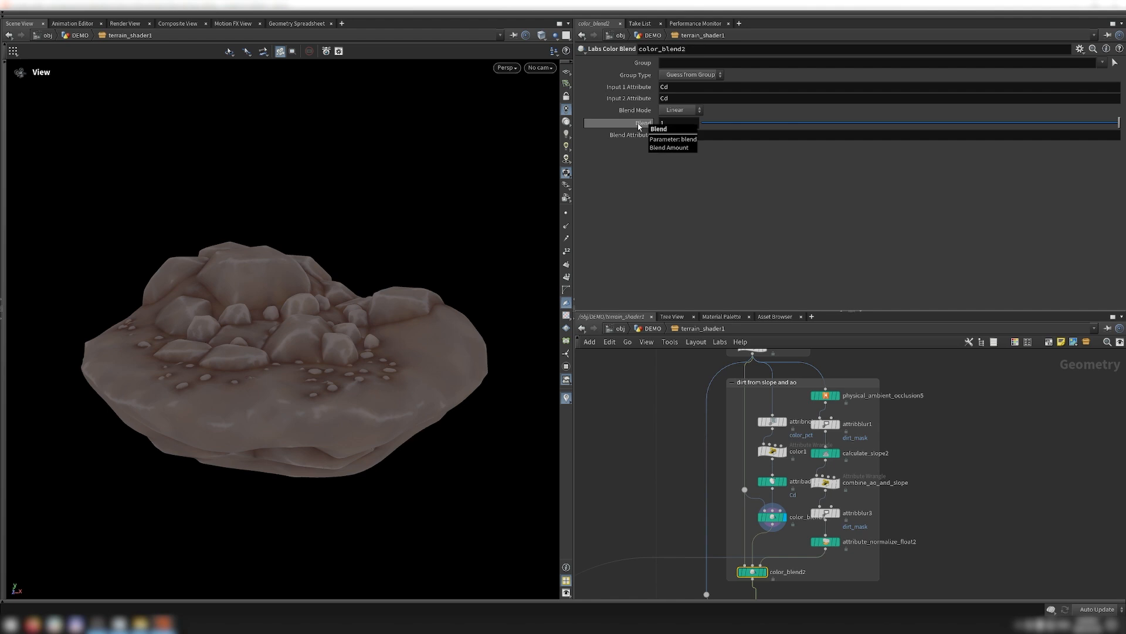
{"action": "left_click", "coordinate": [773, 516]}
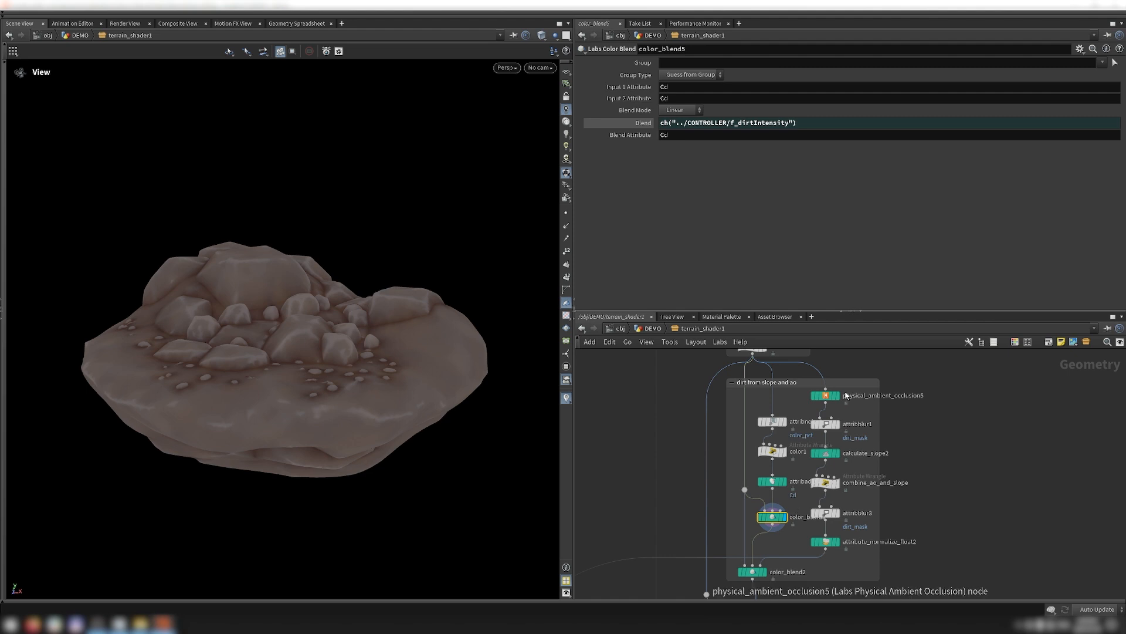
{"action": "left_click", "coordinate": [765, 575]}
Step: Display physical_ambient_occlusion5 with its dirt_mask attribute visualized, and display attribblur1 to examine the blurred mask
{"action": "left_click", "coordinate": [826, 396]}
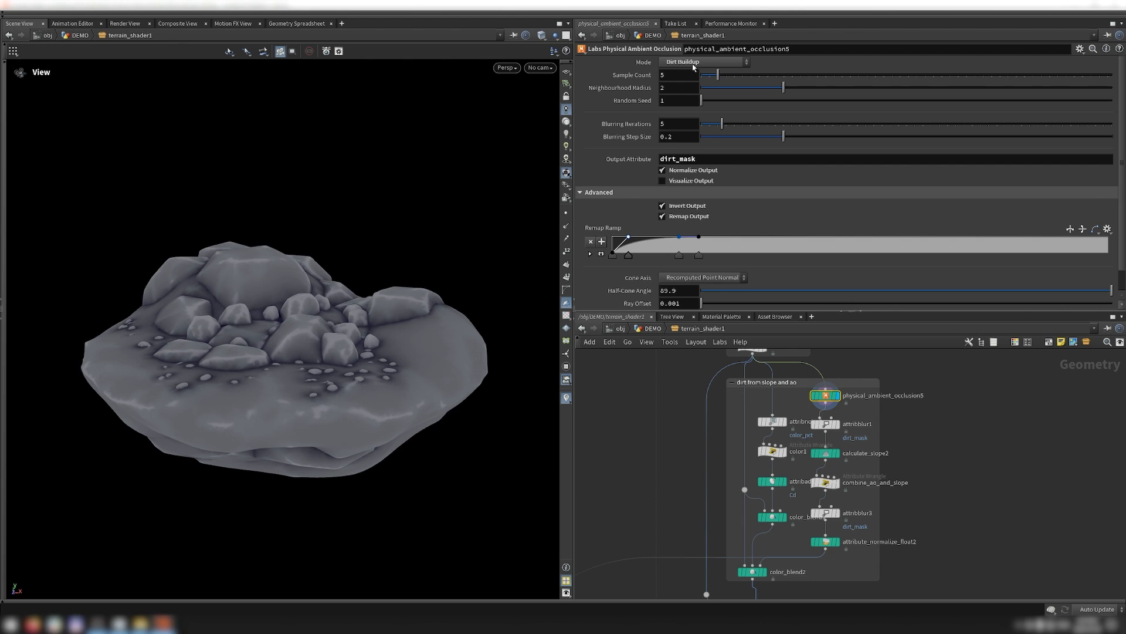
{"action": "middle_click", "coordinate": [826, 395]}
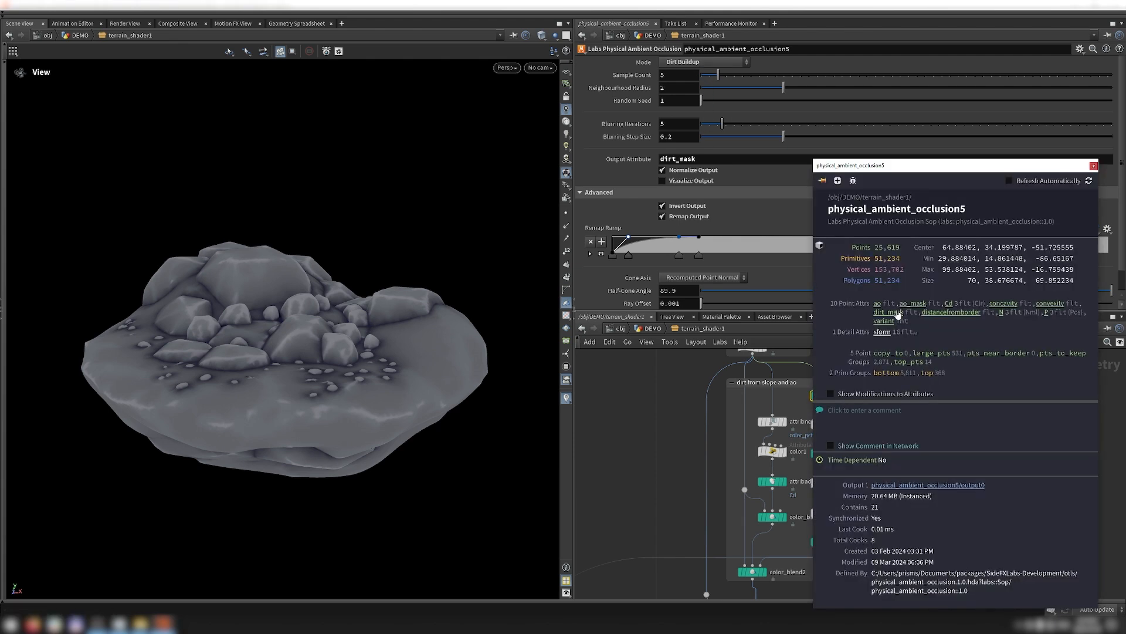
{"action": "left_click", "coordinate": [898, 313]}
{"action": "left_click", "coordinate": [1093, 166]}
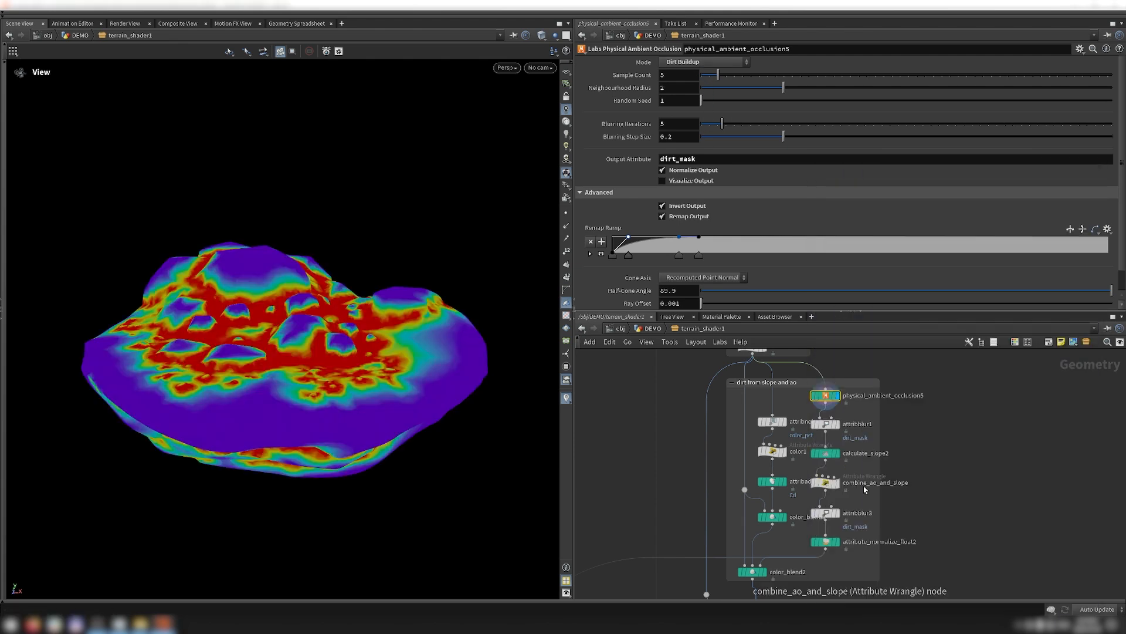
{"action": "mouse_move", "coordinate": [839, 431]}
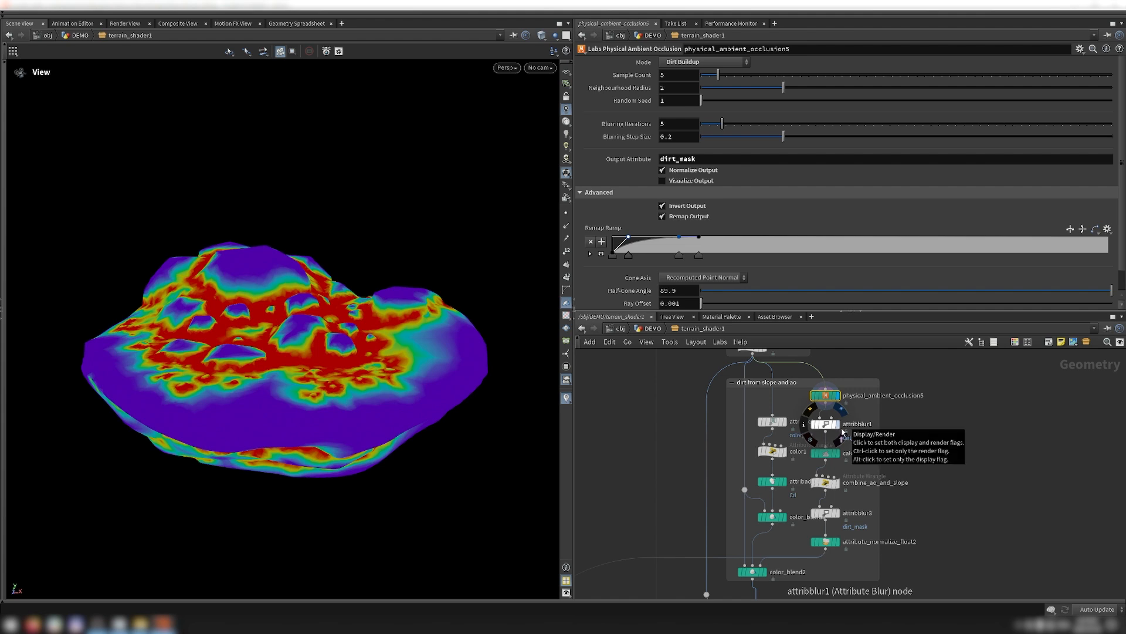
{"action": "left_click", "coordinate": [843, 431]}
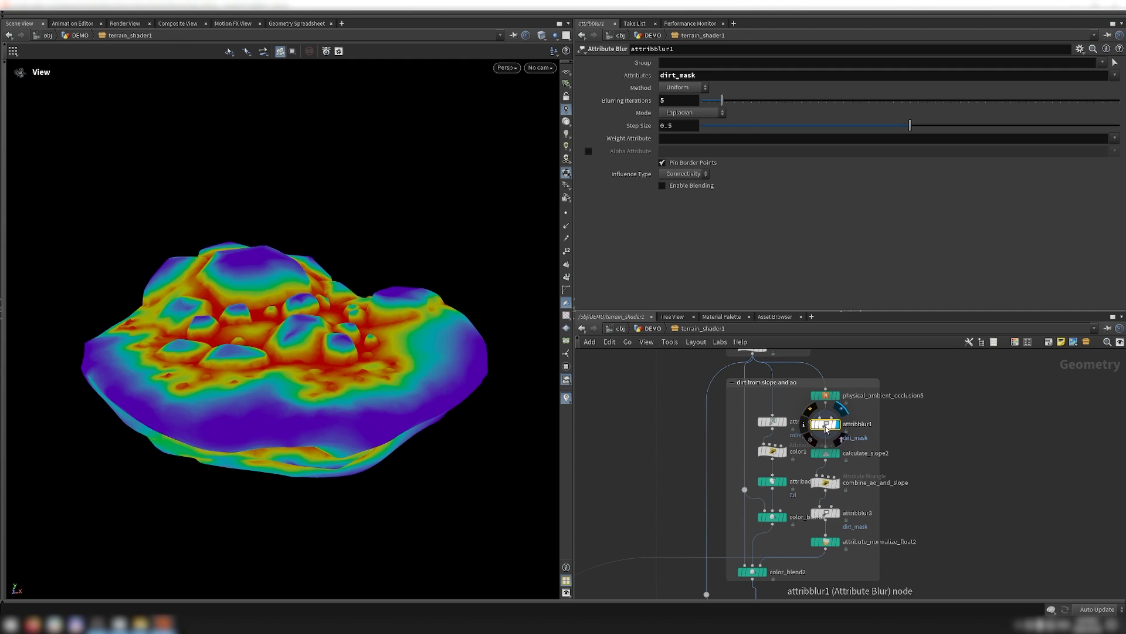
Step: Try wiring attribblur1 into color_blend2's mask input to preview dirt from ambient occlusion alone, and undo the connection
{"action": "key", "text": "ctrl+z"}
{"action": "left_click", "coordinate": [826, 433]}
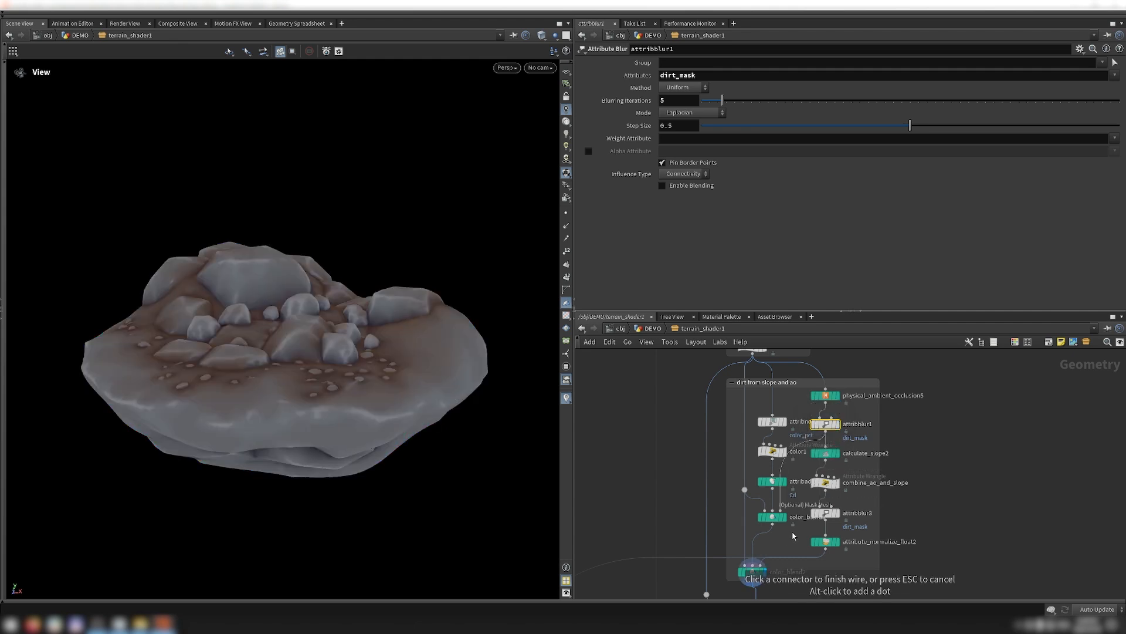
{"action": "left_click", "coordinate": [775, 555]}
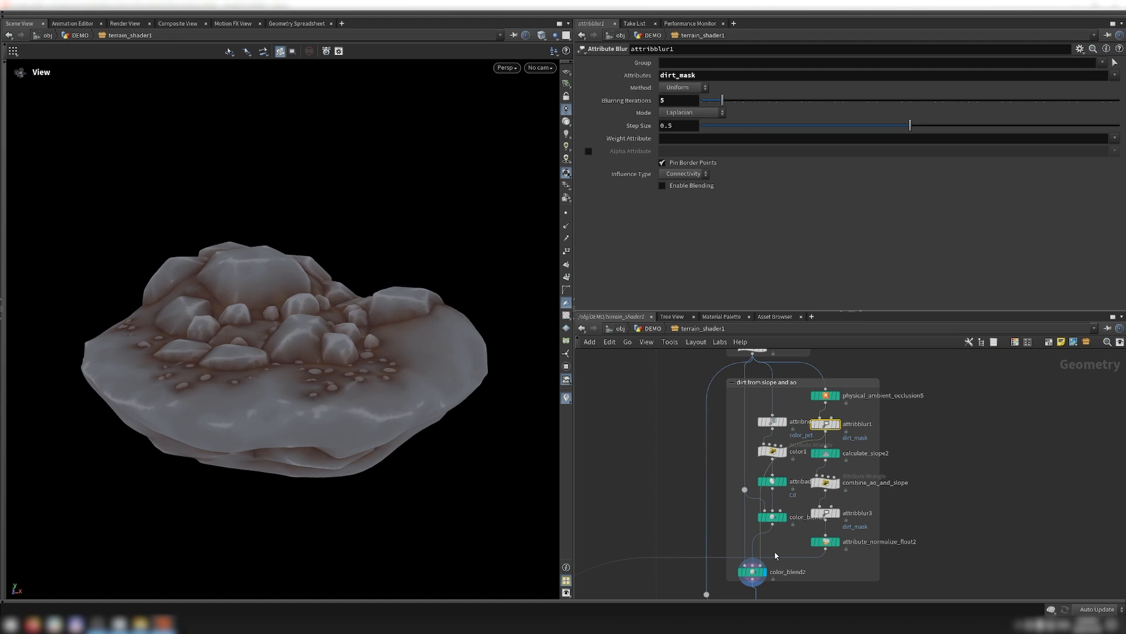
{"action": "key", "text": "ctrl+z"}
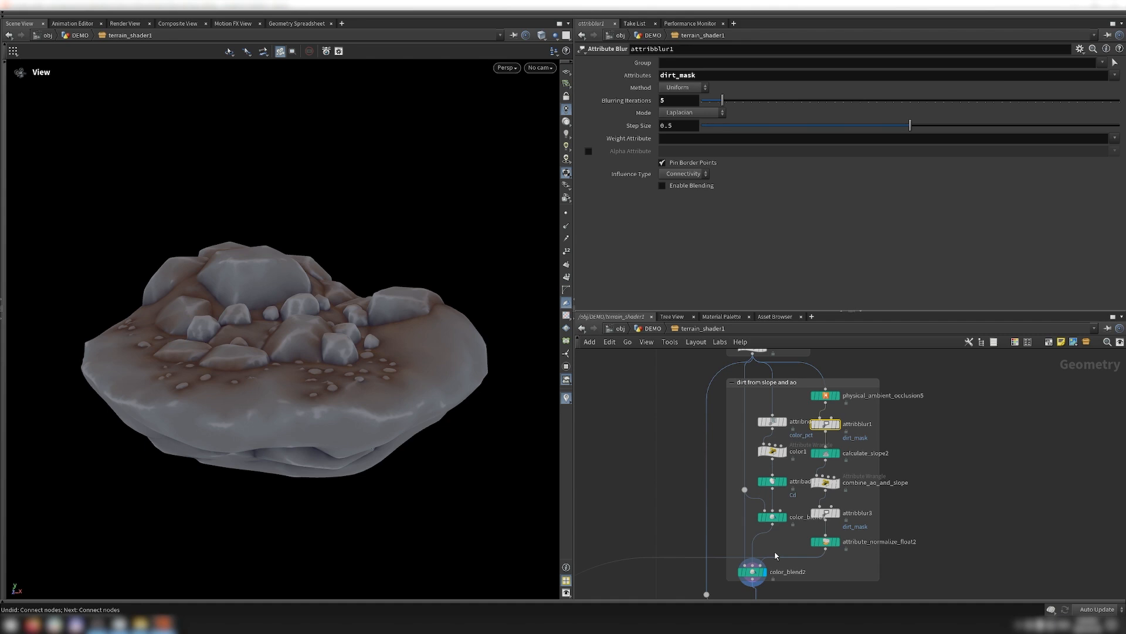
Step: Display calculate_slope2 and visualize its slope attribute in the viewport
{"action": "left_click", "coordinate": [825, 454]}
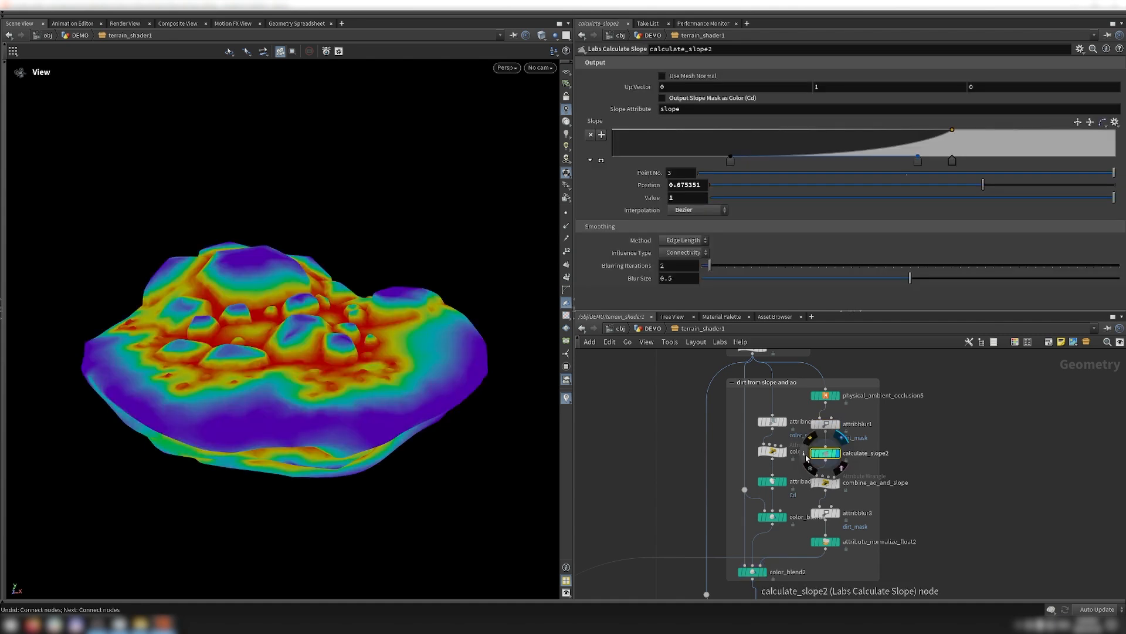
{"action": "left_click", "coordinate": [804, 453]}
{"action": "left_click", "coordinate": [883, 333]}
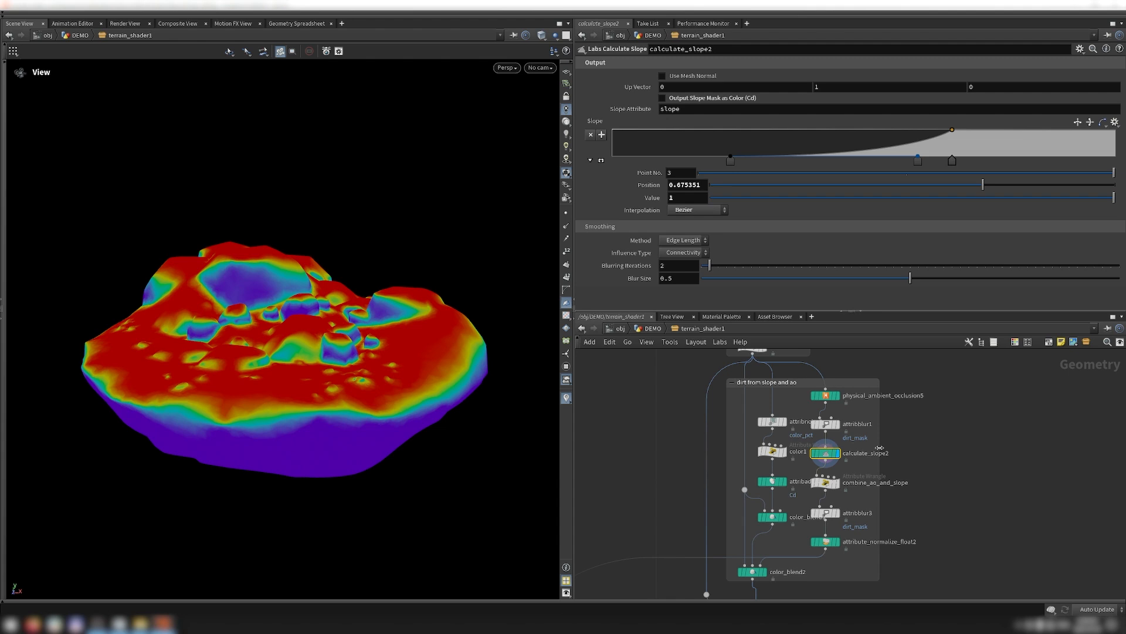
Step: Display combine_ao_and_slope with dirt_mask visualized, examine its VEX code, and compare the mask with the one at calculate_slope2
{"action": "left_click", "coordinate": [829, 483]}
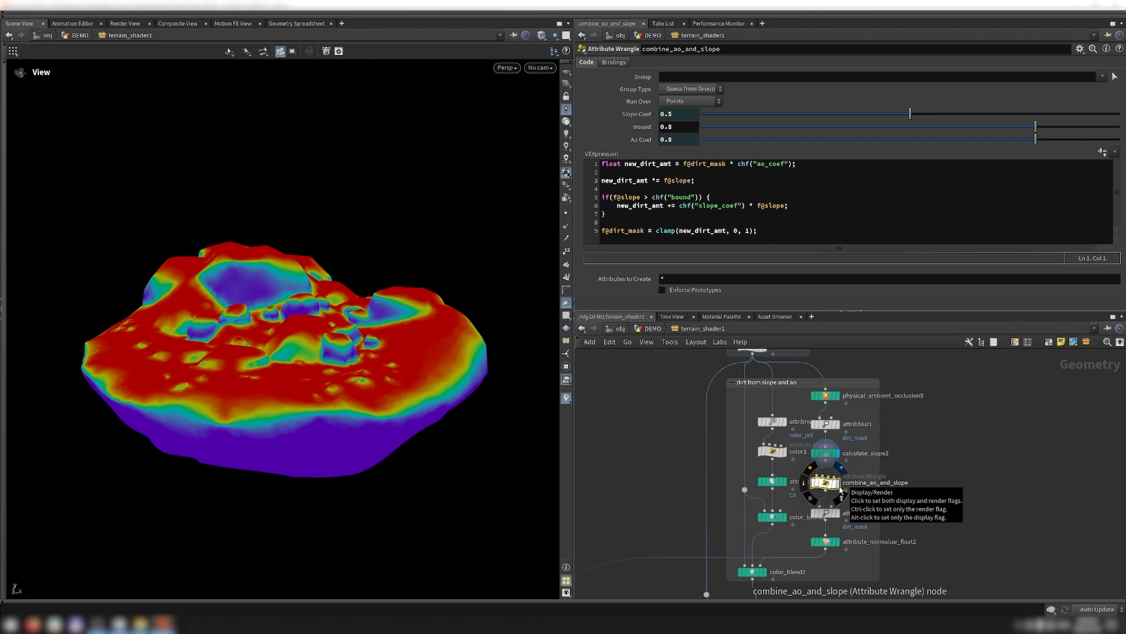
{"action": "left_click", "coordinate": [839, 488]}
{"action": "left_click", "coordinate": [804, 483]}
{"action": "left_click", "coordinate": [883, 324]}
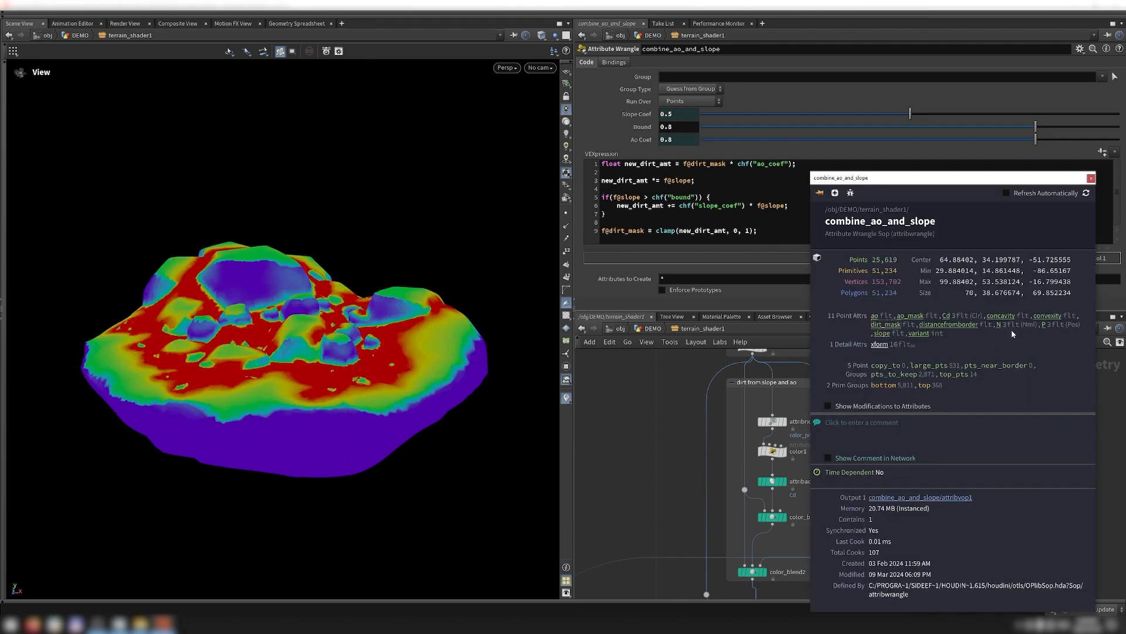
{"action": "left_click", "coordinate": [838, 453]}
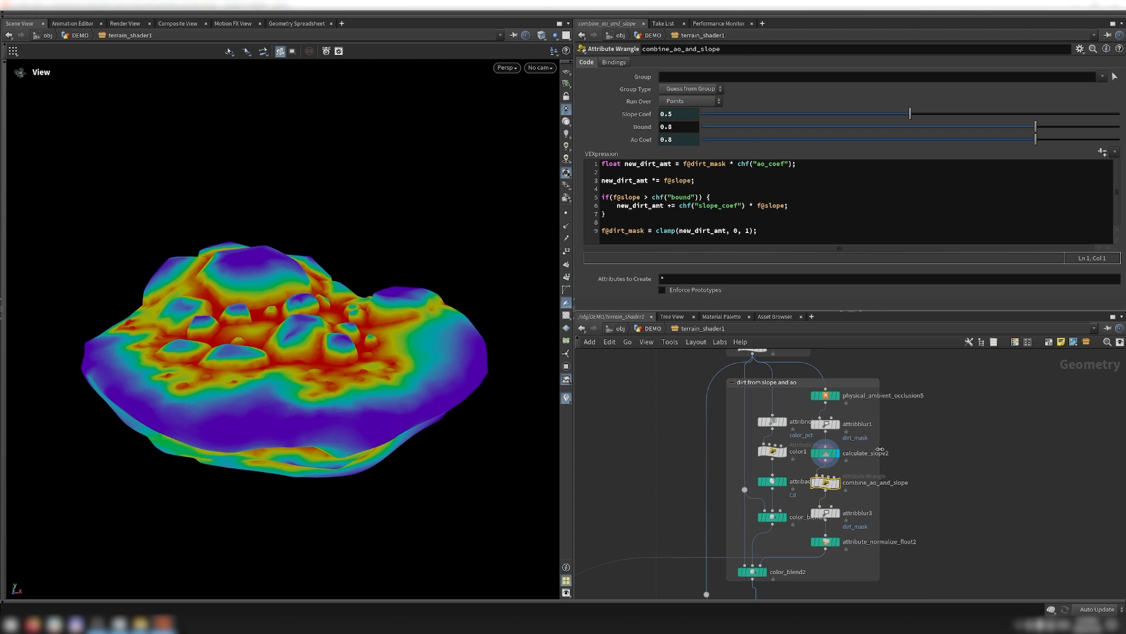
{"action": "mouse_move", "coordinate": [842, 493]}
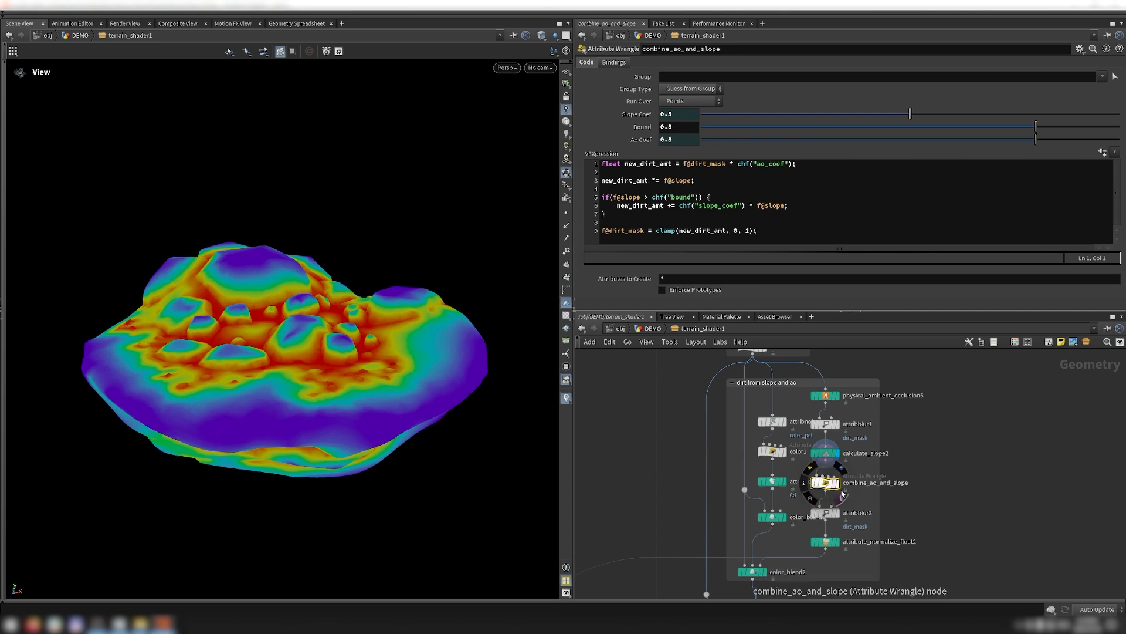
{"action": "left_click", "coordinate": [841, 491]}
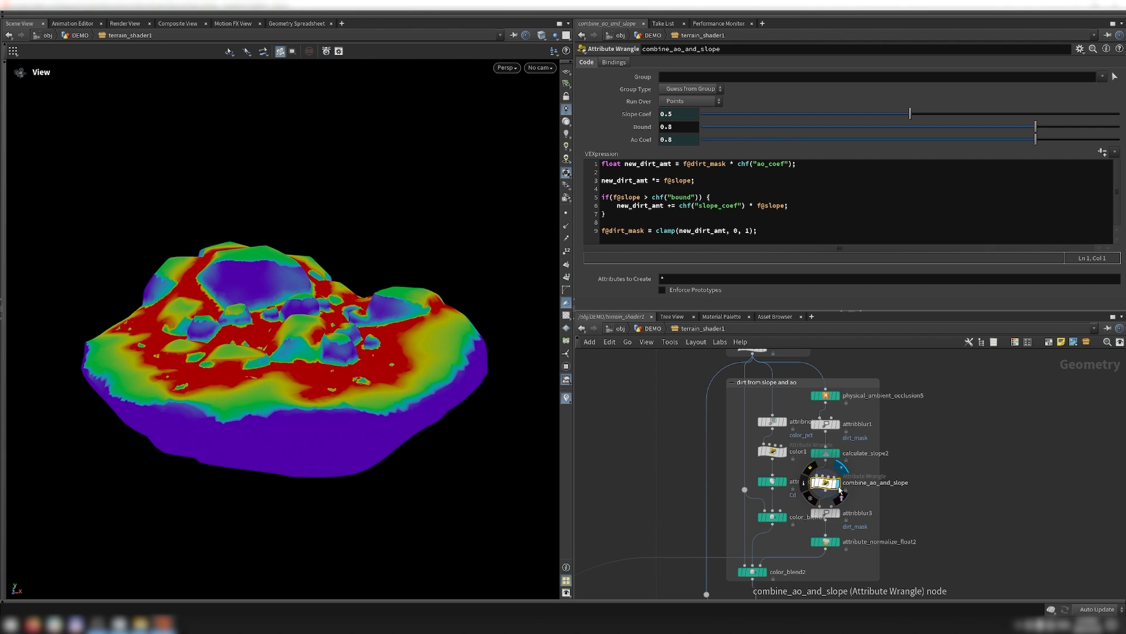
Step: Display attribblur3 and attribute_normalize_float2 in turn to examine the blurred and normalized dirt mask
{"action": "mouse_move", "coordinate": [841, 518]}
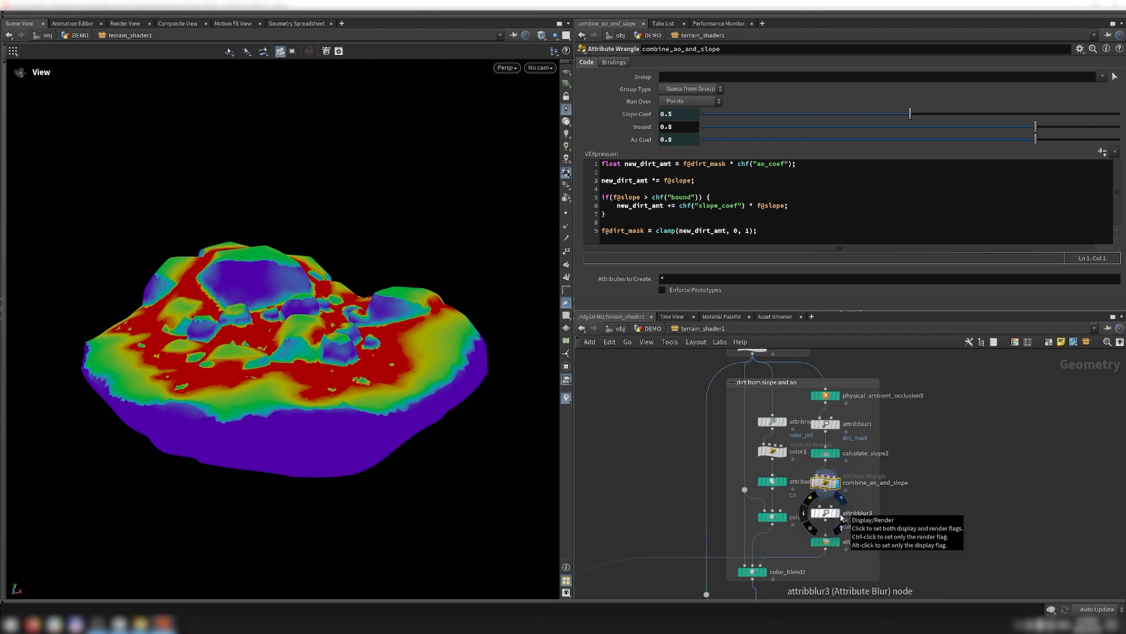
{"action": "left_click", "coordinate": [842, 518]}
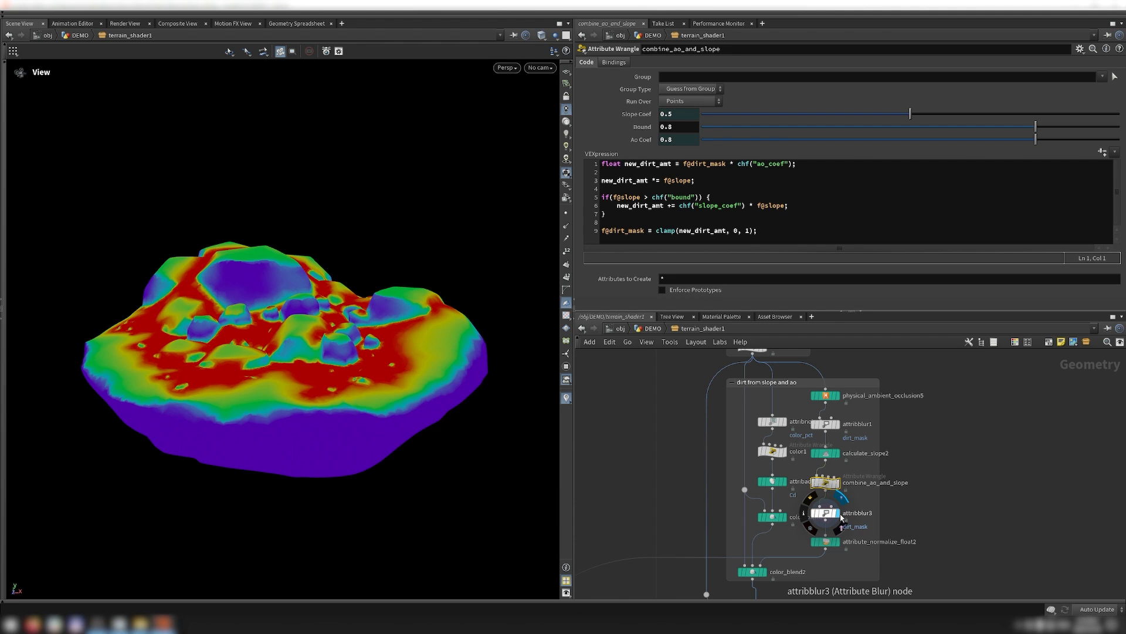
{"action": "mouse_move", "coordinate": [840, 546]}
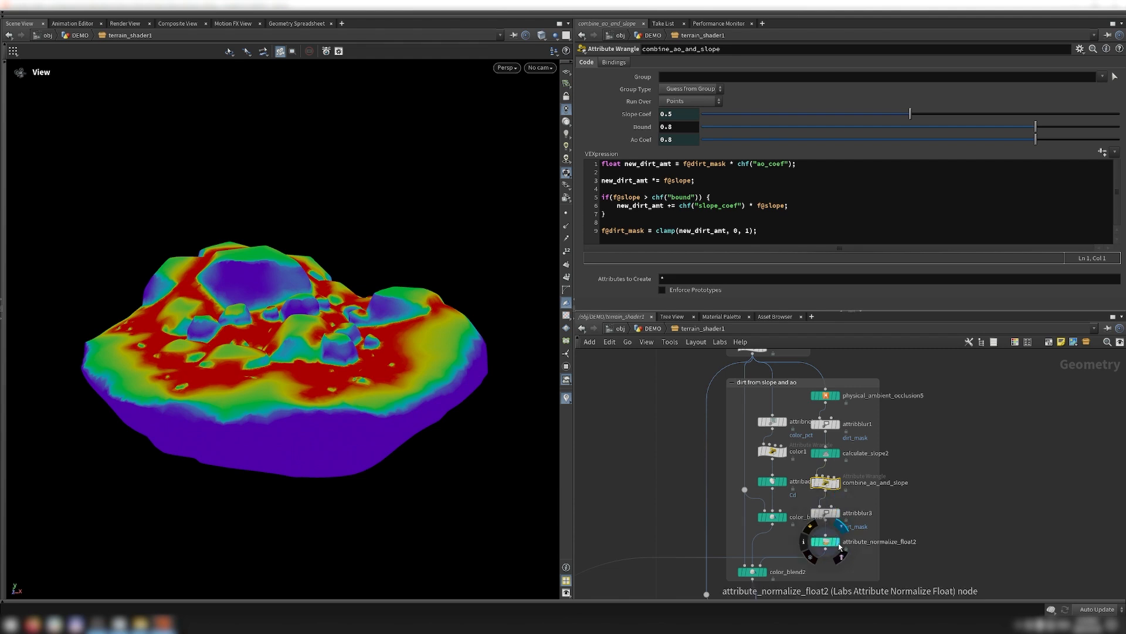
{"action": "left_click", "coordinate": [839, 546]}
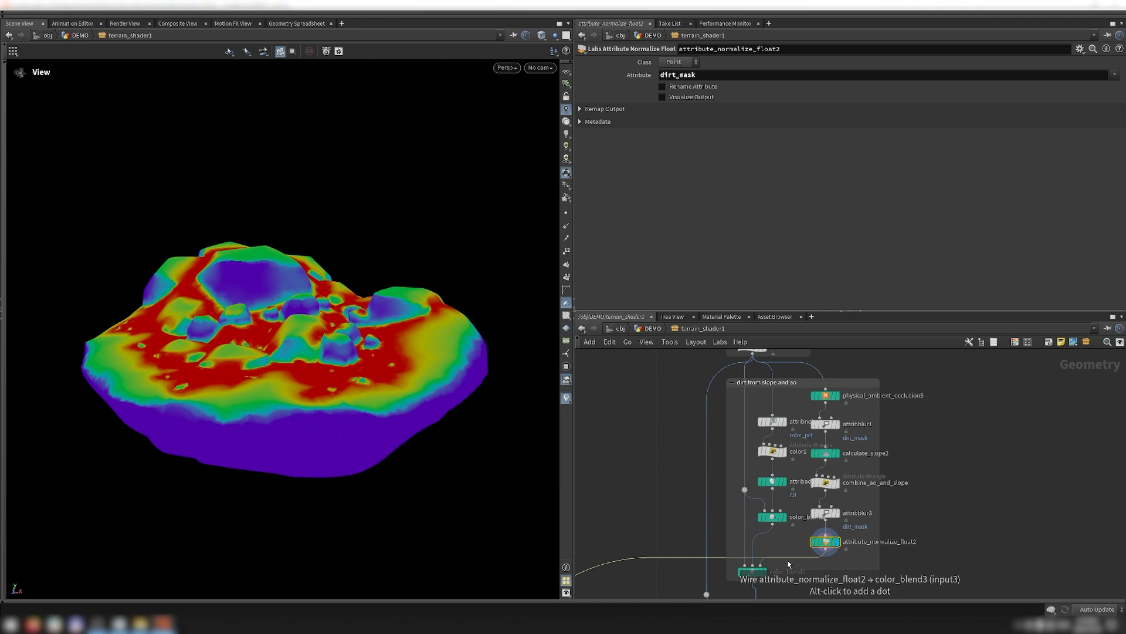
Step: Display the dirt result at color_blend2, examine the has_dirt switch, and display color_blend1 in the greenery from slope group
{"action": "left_click", "coordinate": [765, 573]}
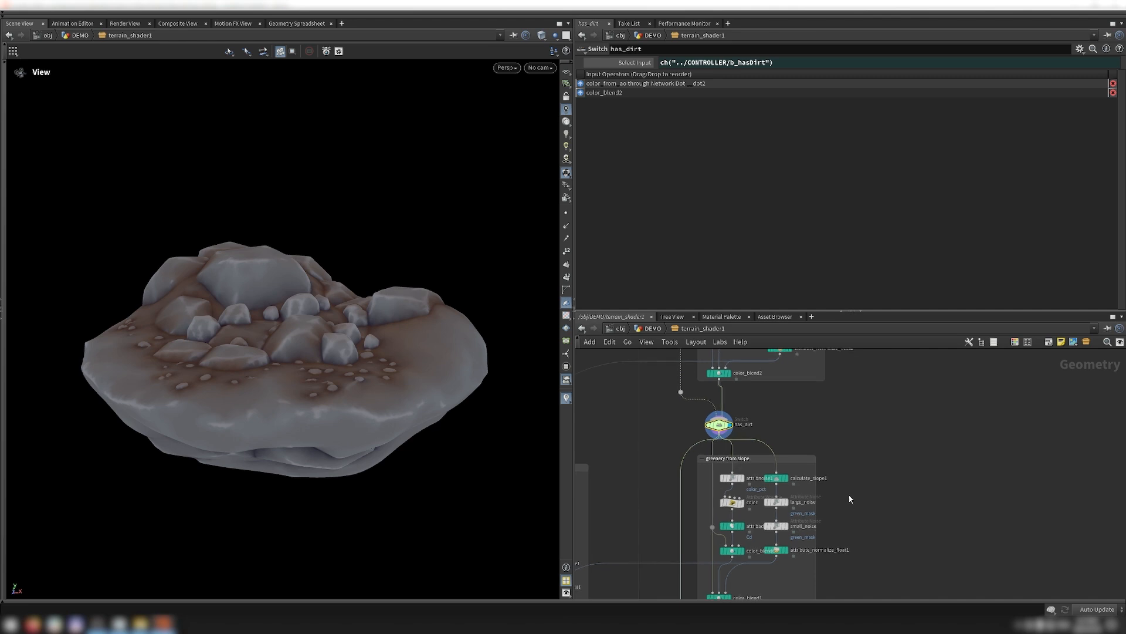
{"action": "left_click", "coordinate": [730, 597]}
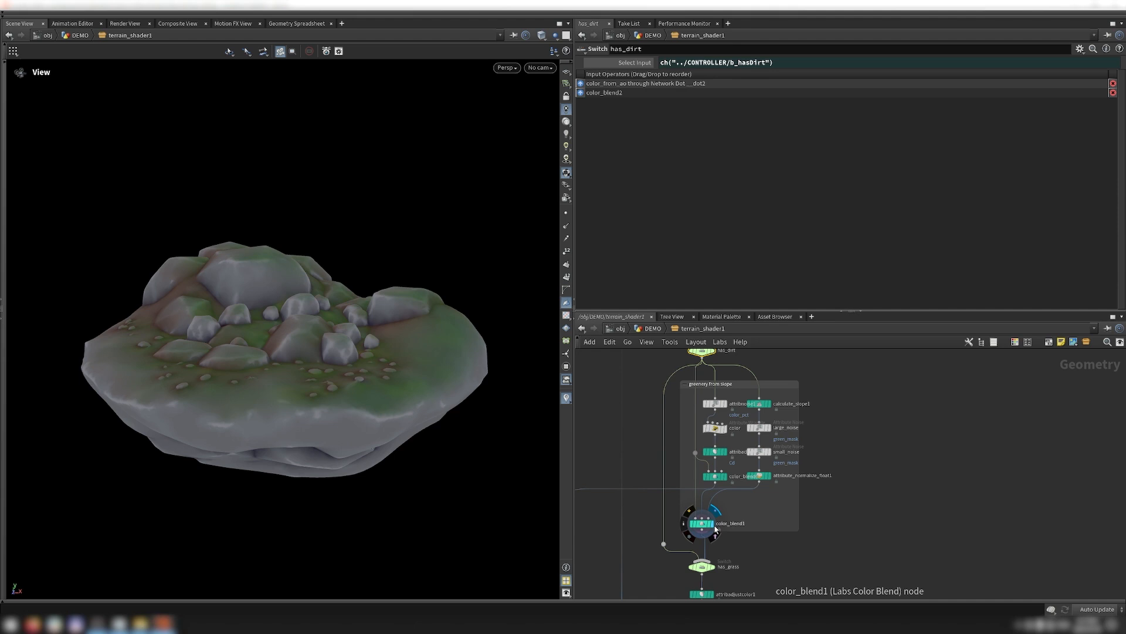
Step: Display the color wrangle in the greenery from slope group, examine its ramp, and compare the blended results through color_blend1
{"action": "left_click", "coordinate": [727, 429]}
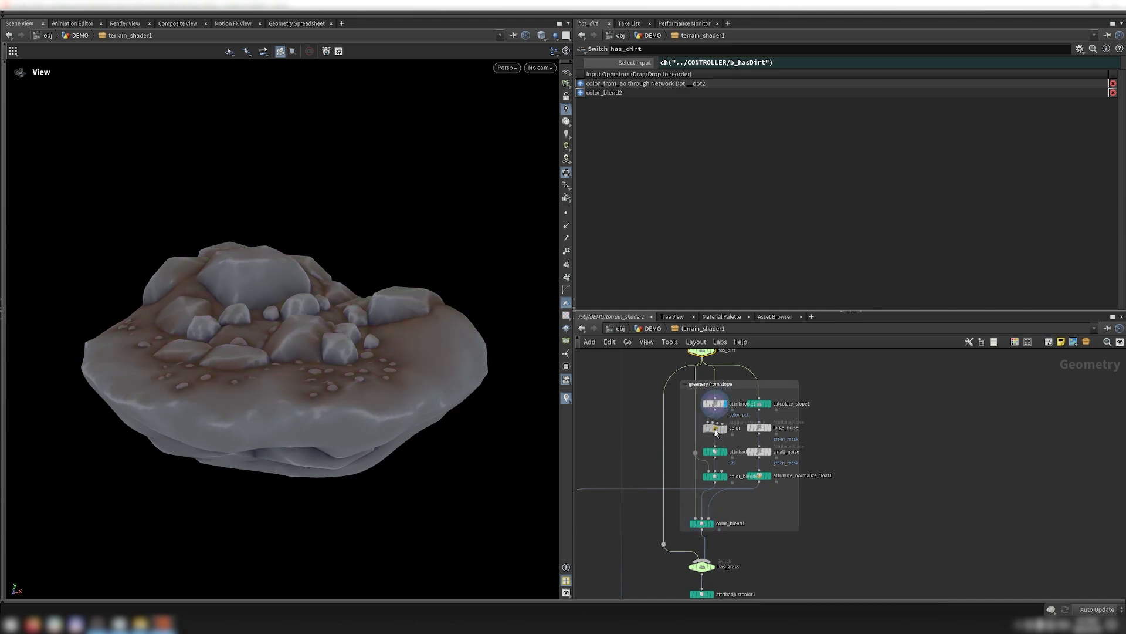
{"action": "left_click", "coordinate": [716, 428]}
{"action": "left_click", "coordinate": [727, 430]}
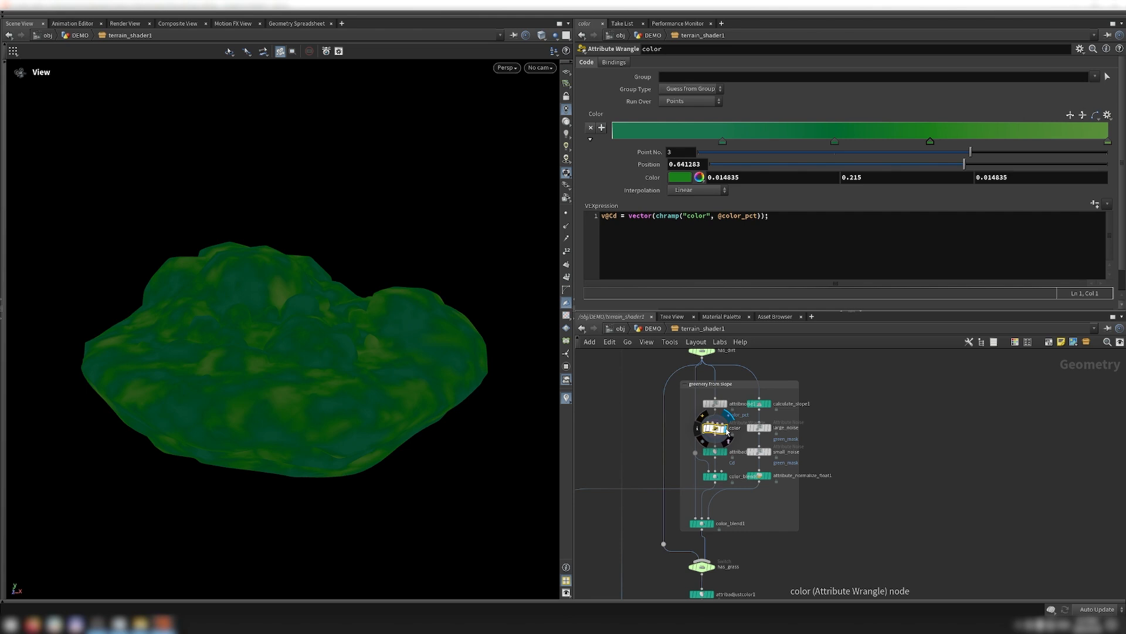
{"action": "left_click", "coordinate": [721, 478]}
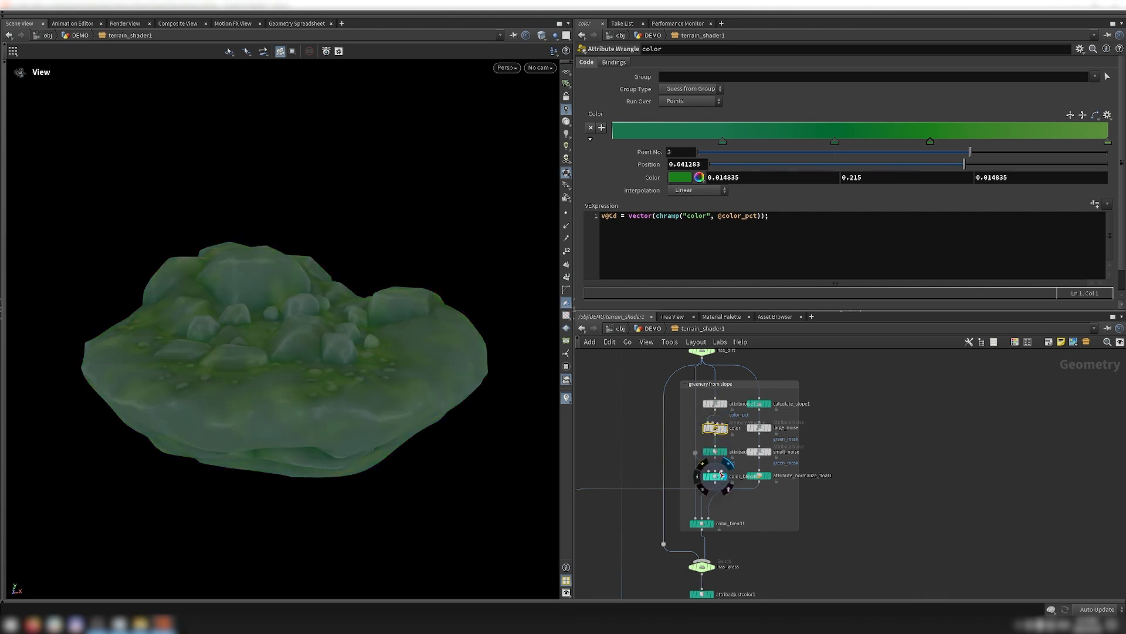
{"action": "left_click", "coordinate": [714, 528]}
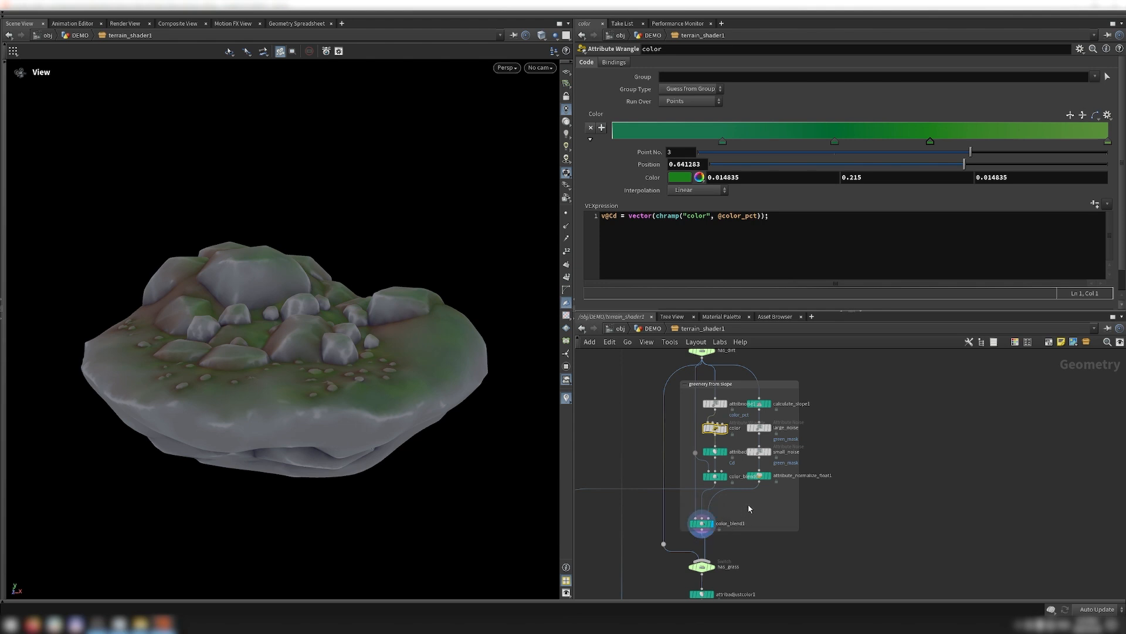
Step: Examine calculate_slope1 with green_mask visualized and show the evaluated values of its Up Vector expressions
{"action": "left_click", "coordinate": [772, 405]}
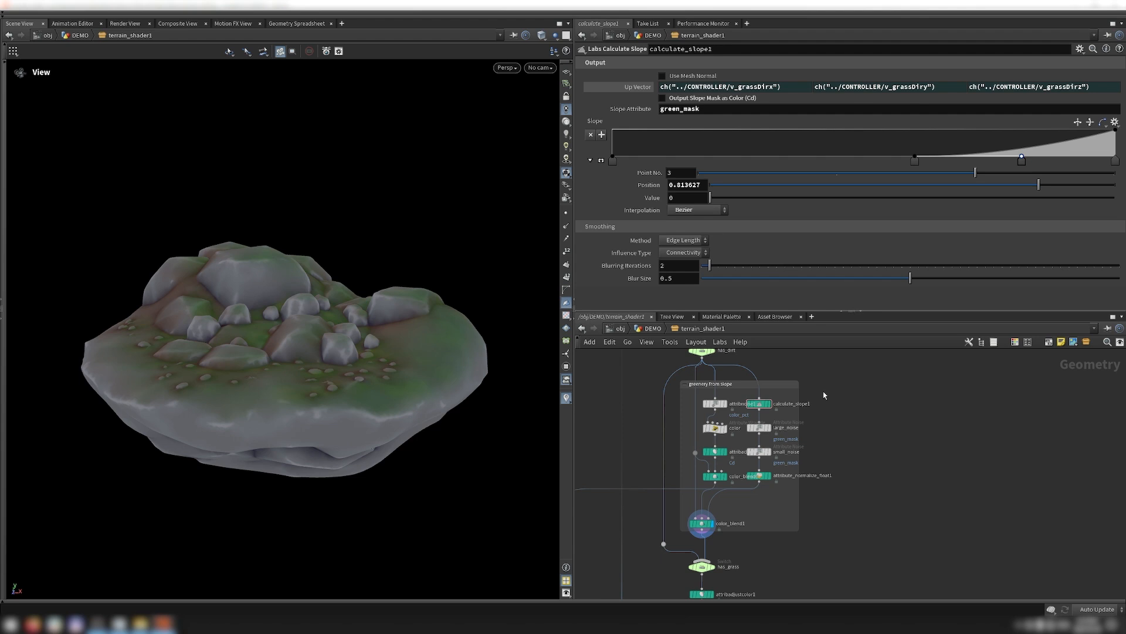
{"action": "mouse_move", "coordinate": [641, 89]}
{"action": "mouse_move", "coordinate": [765, 86]}
{"action": "middle_mouse_down"}
{"action": "mouse_move", "coordinate": [764, 108]}
{"action": "mouse_move", "coordinate": [783, 108]}
{"action": "middle_mouse_up"}
{"action": "mouse_move", "coordinate": [615, 122]}
{"action": "middle_mouse_down"}
{"action": "mouse_move", "coordinate": [746, 120]}
{"action": "mouse_move", "coordinate": [492, 122]}
{"action": "mouse_move", "coordinate": [765, 124]}
{"action": "middle_mouse_up"}
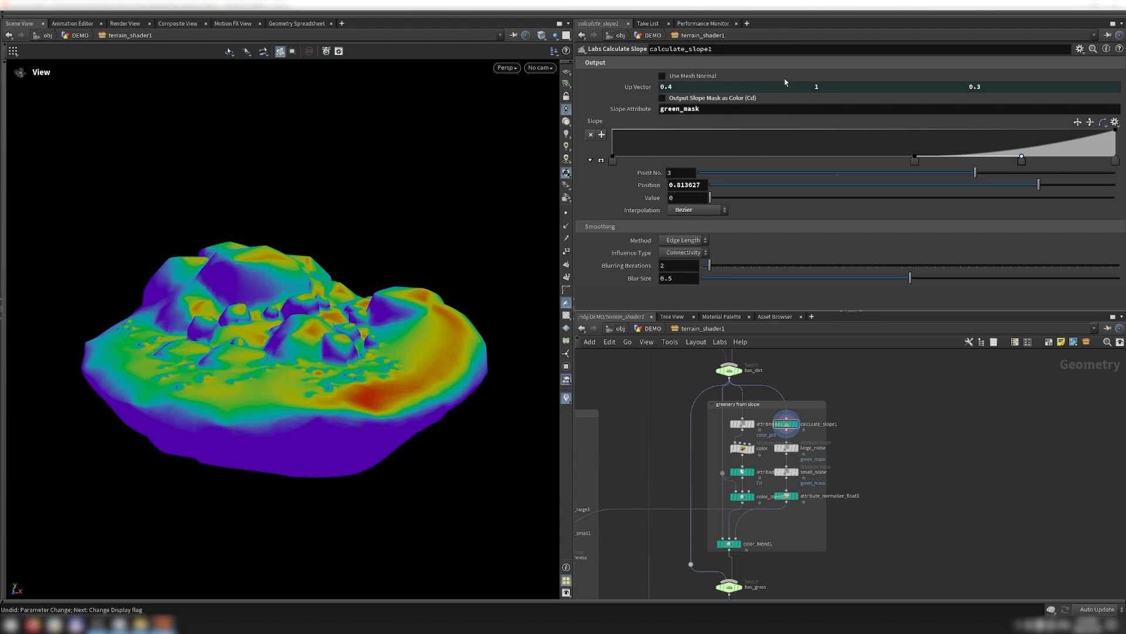
{"action": "middle_click_drag", "start_coordinate": [785, 88], "coordinate": [849, 83]}
{"action": "middle_click_drag", "start_coordinate": [1002, 82], "coordinate": [976, 87]}
{"action": "middle_click_drag", "start_coordinate": [978, 87], "coordinate": [989, 87]}
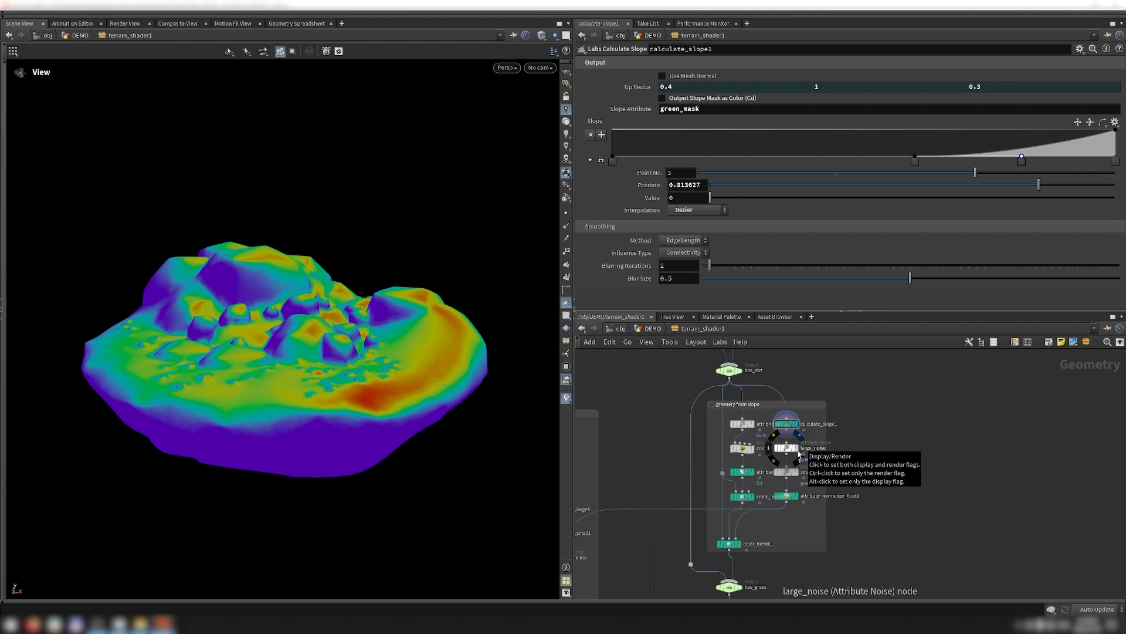
Step: Display large_noise, small_noise and attribute_normalize_float1 in turn to follow green_mask, ending on the color_blend1 result
{"action": "left_click", "coordinate": [799, 453]}
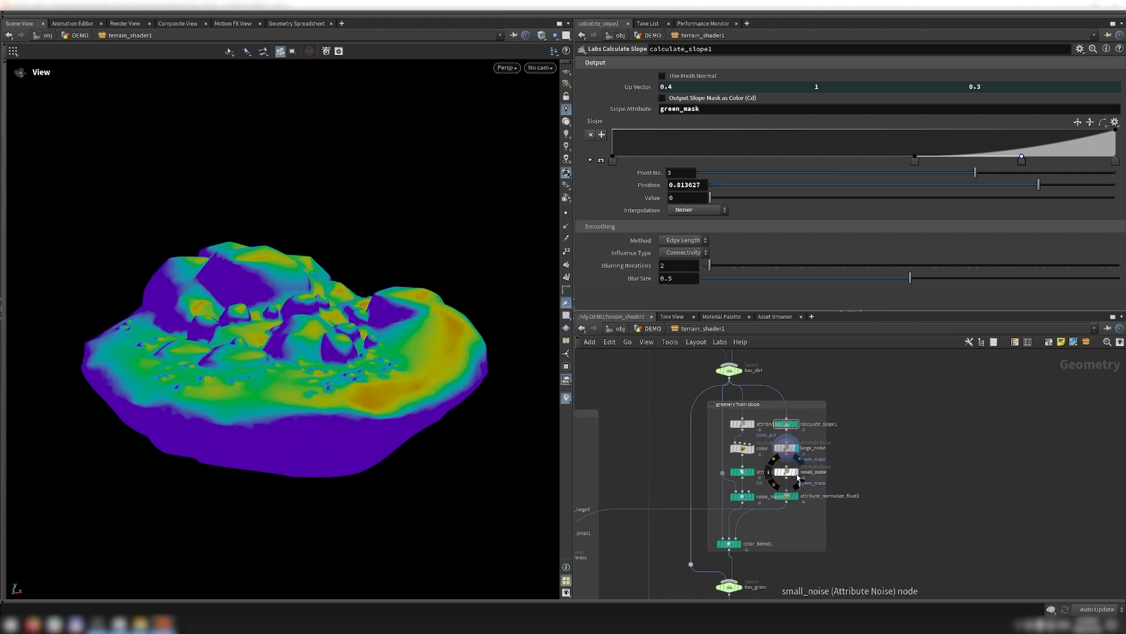
{"action": "left_click", "coordinate": [798, 478]}
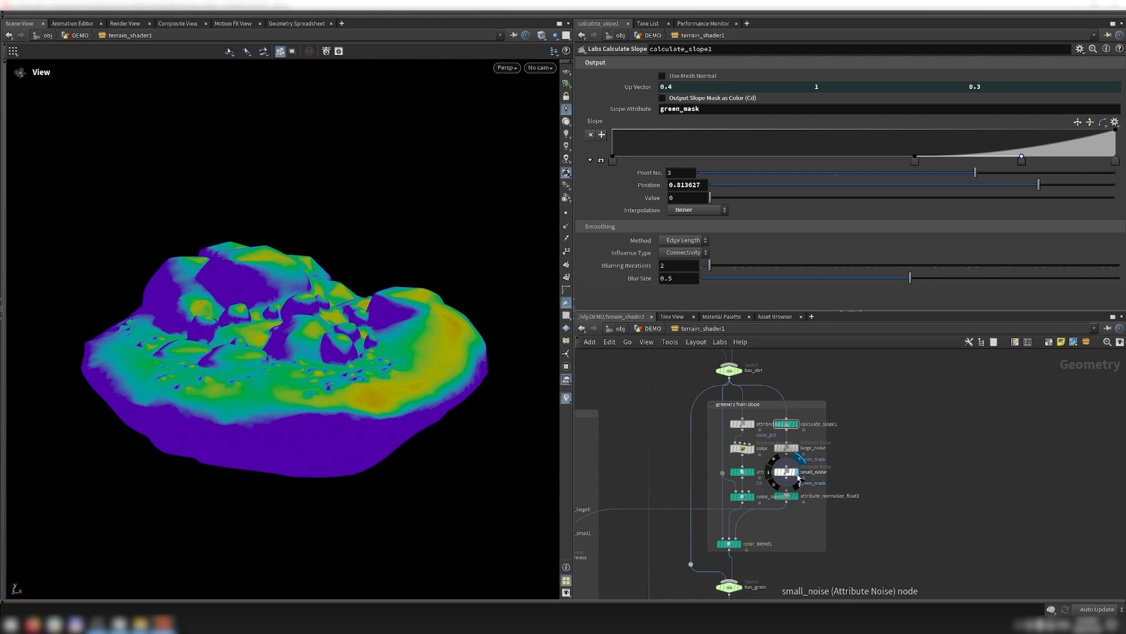
{"action": "mouse_move", "coordinate": [798, 502]}
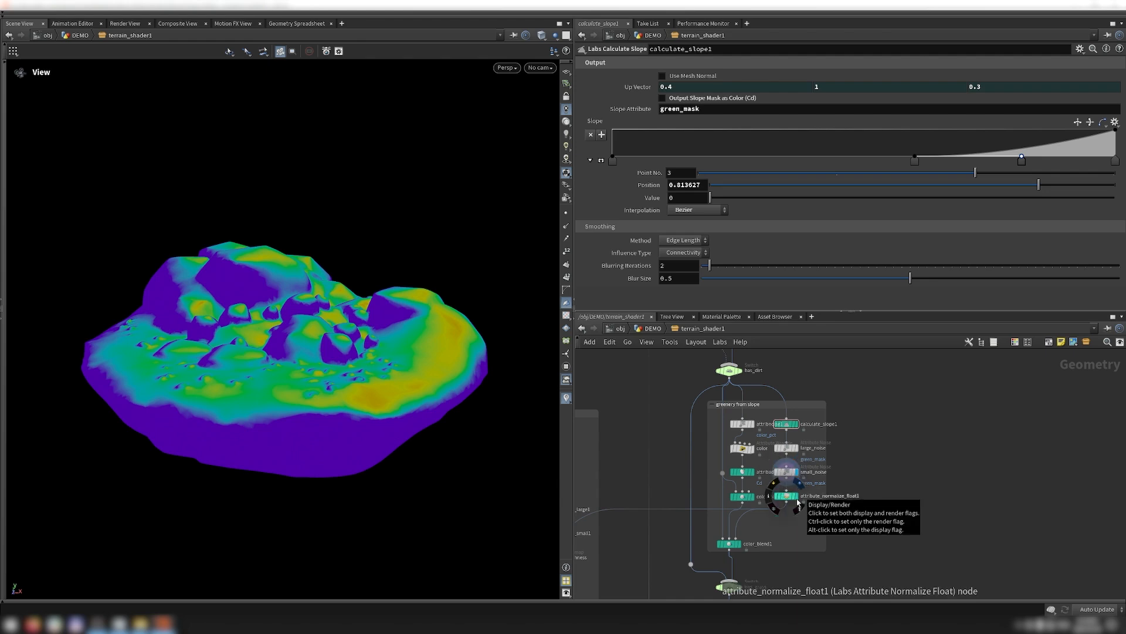
{"action": "left_click", "coordinate": [798, 502]}
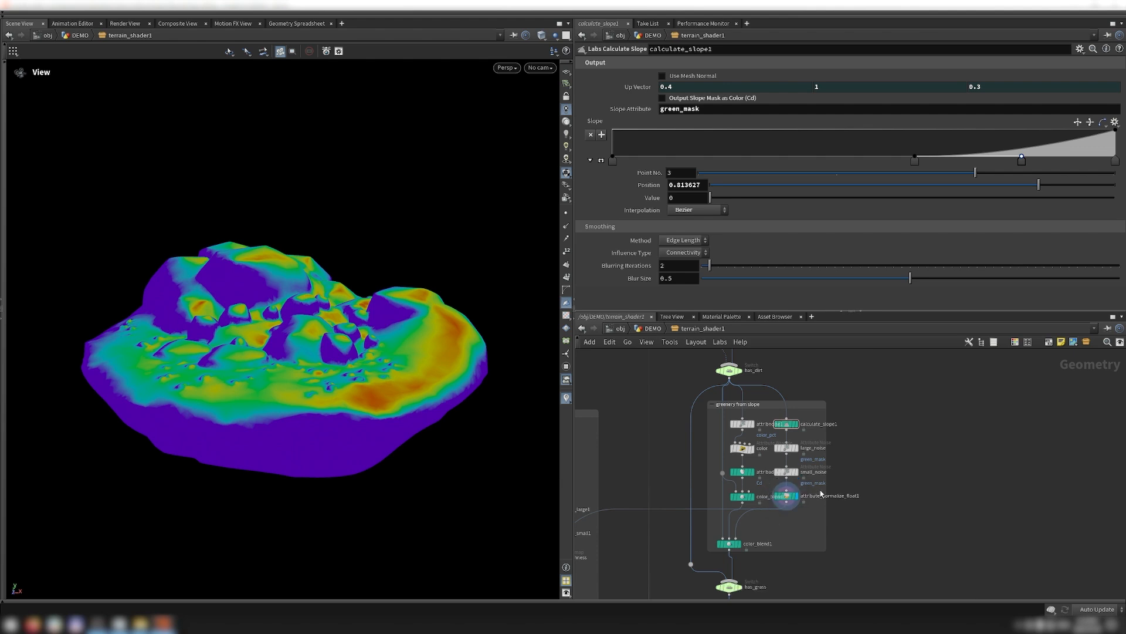
{"action": "left_click", "coordinate": [744, 549]}
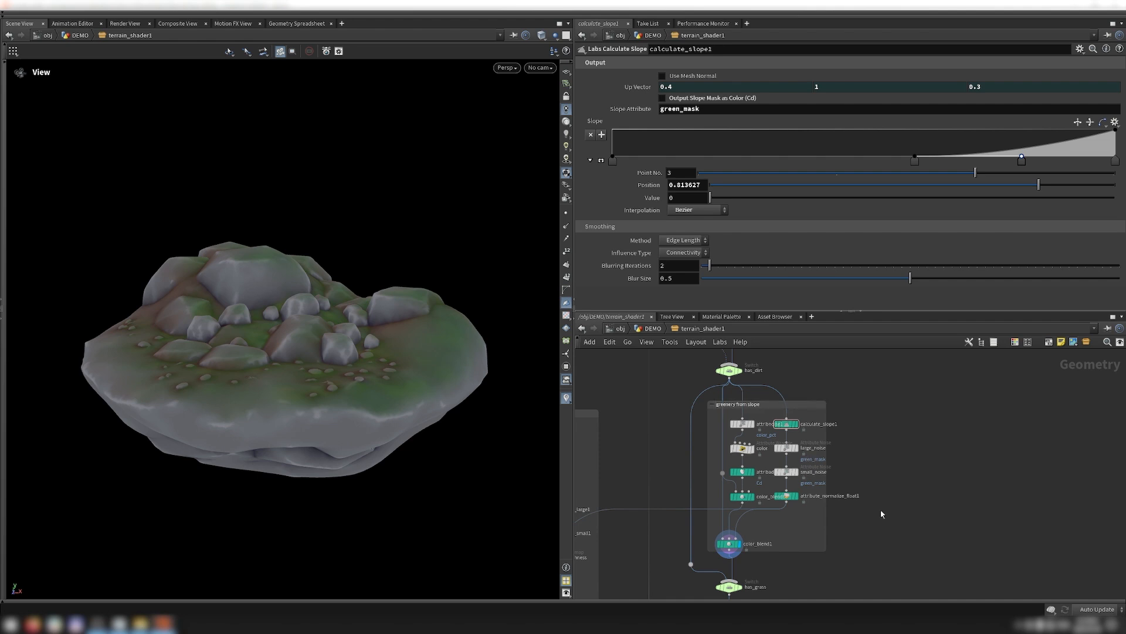
Step: Examine the has_grass switch expression and display attribadjustcolor1 to review its color correction settings
{"action": "middle_click_drag", "start_coordinate": [881, 509], "coordinate": [881, 358]}
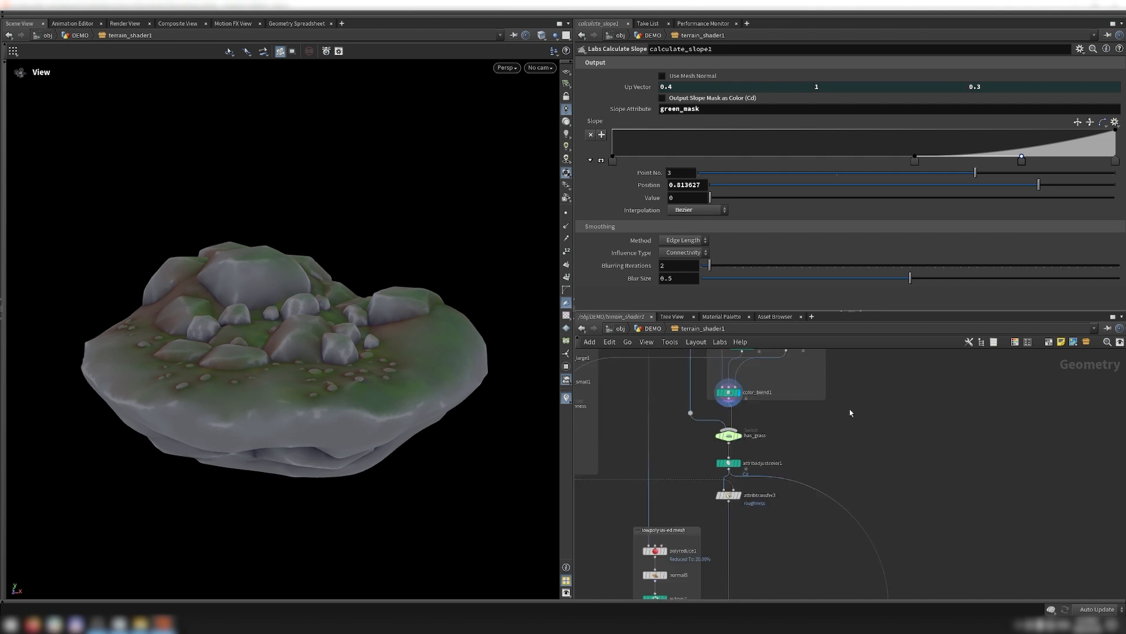
{"action": "left_click", "coordinate": [725, 438]}
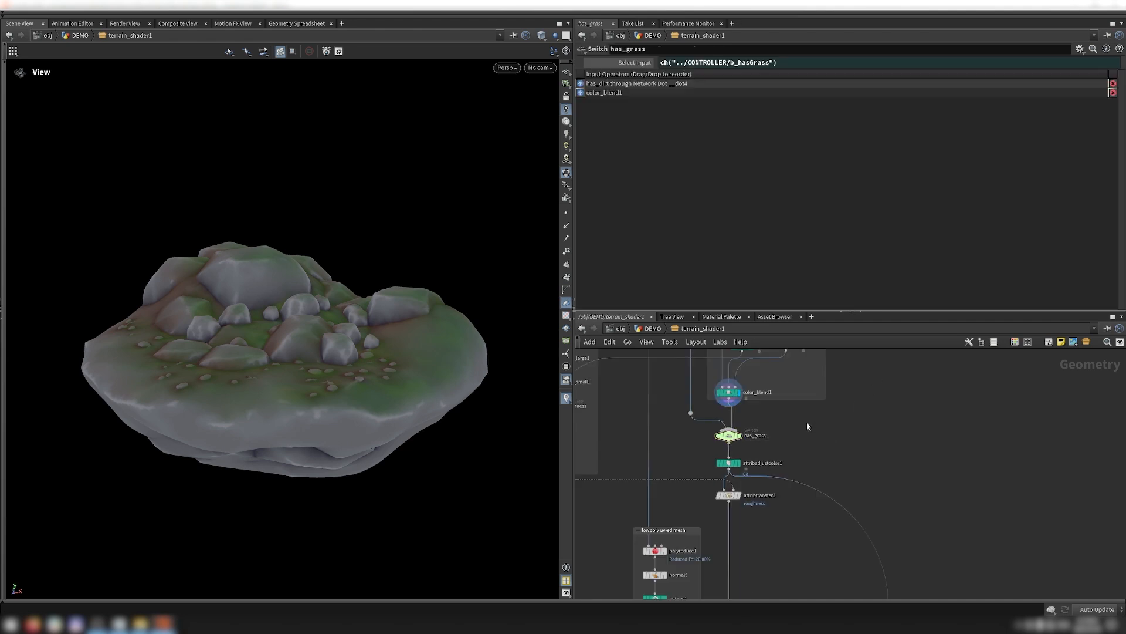
{"action": "left_click", "coordinate": [729, 463]}
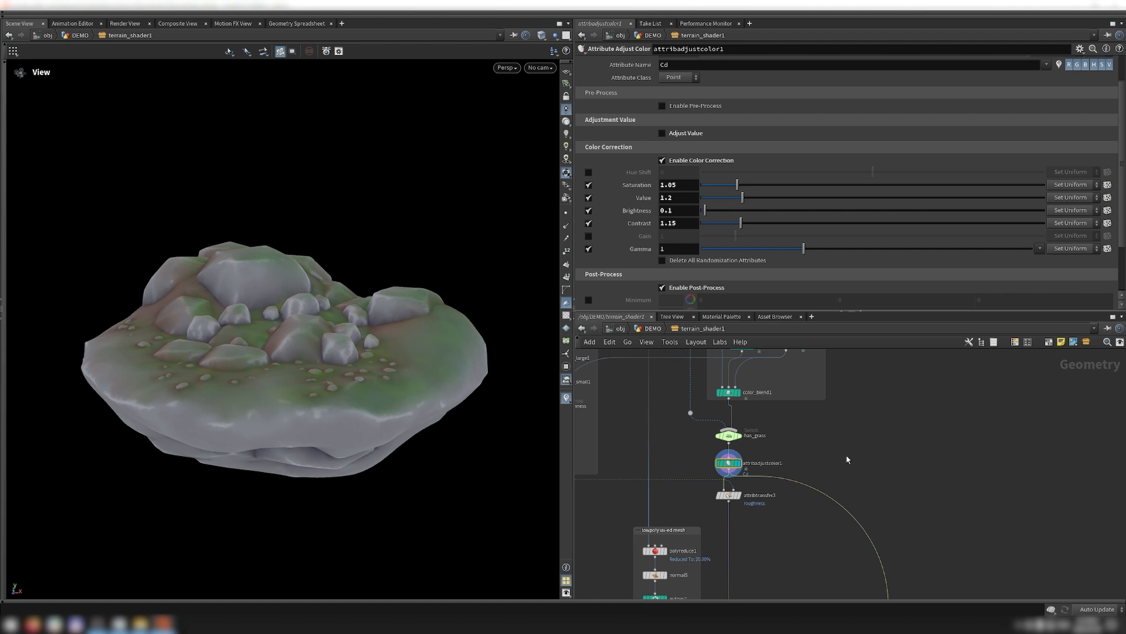
Step: Display attribtransfer3 and select the roughness group's nodes to examine that part of the network
{"action": "scroll", "coordinate": [834, 448], "scroll_direction": "down", "scroll_amount": 3}
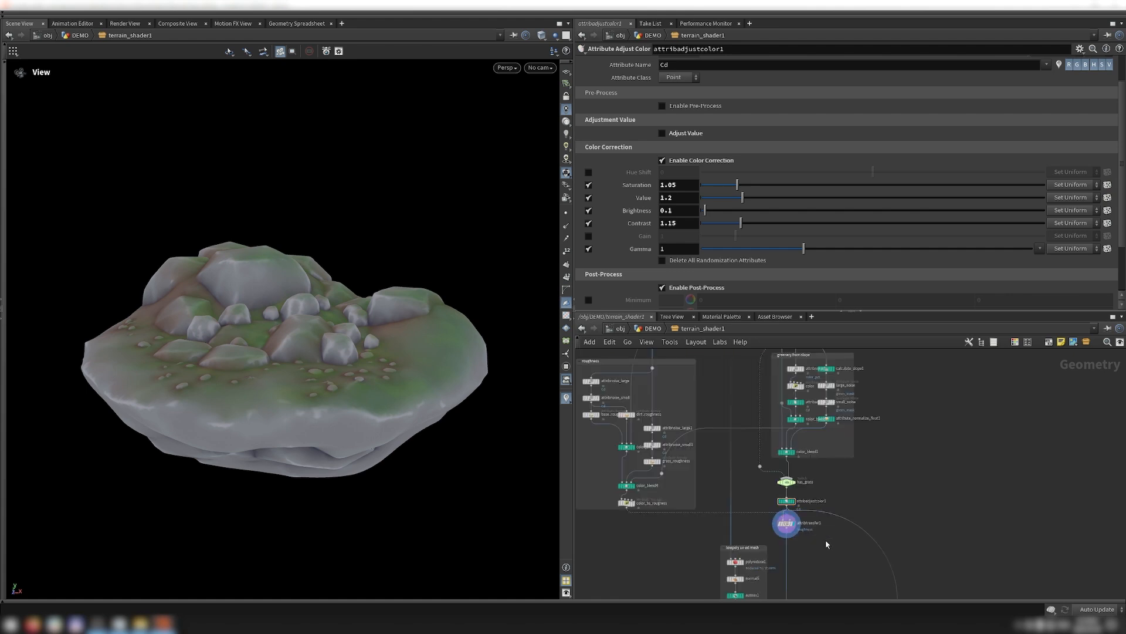
{"action": "left_click_drag", "start_coordinate": [699, 538], "coordinate": [575, 370]}
{"action": "middle_click_drag", "start_coordinate": [575, 369], "coordinate": [625, 374]}
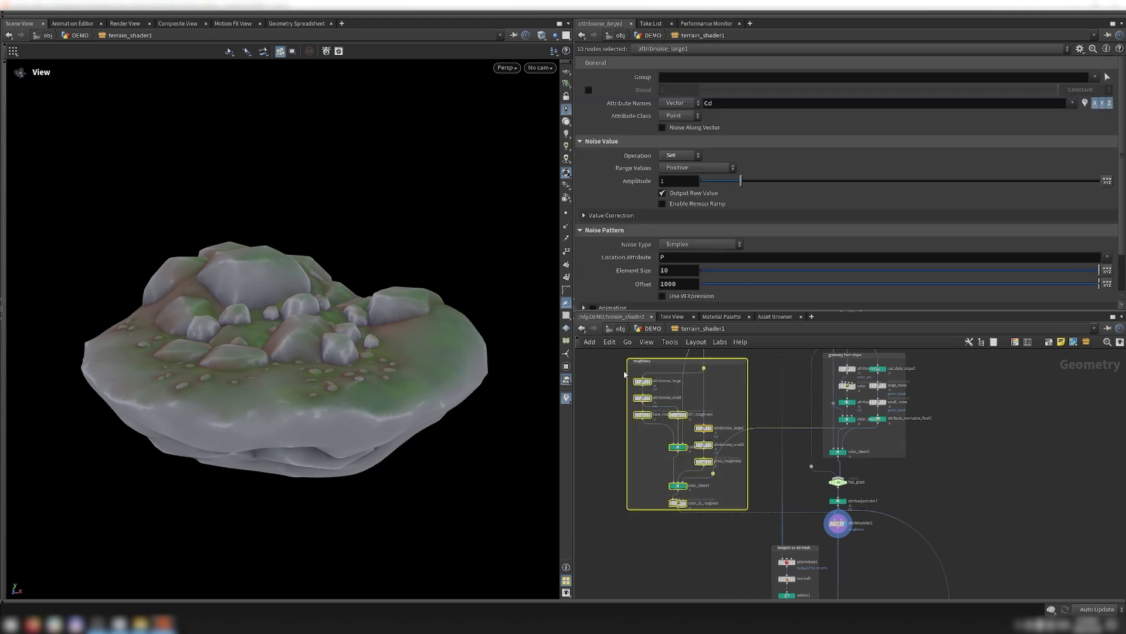
{"action": "left_click", "coordinate": [585, 468]}
{"action": "scroll", "coordinate": [648, 394], "scroll_direction": "up", "scroll_amount": 2}
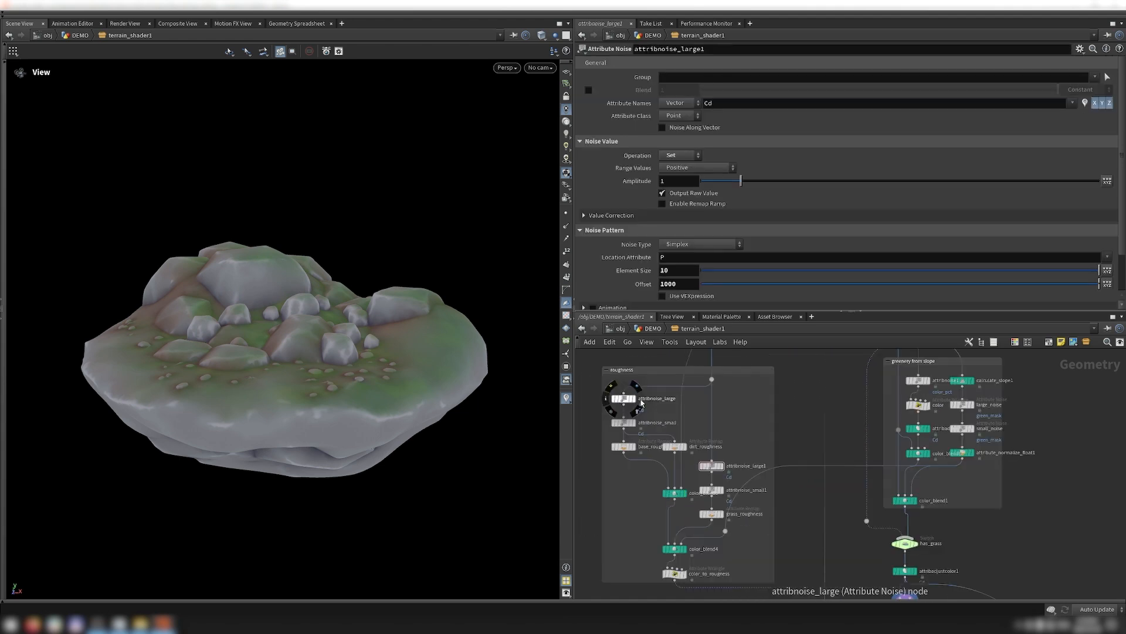
{"action": "middle_click_drag", "start_coordinate": [641, 403], "coordinate": [653, 378]}
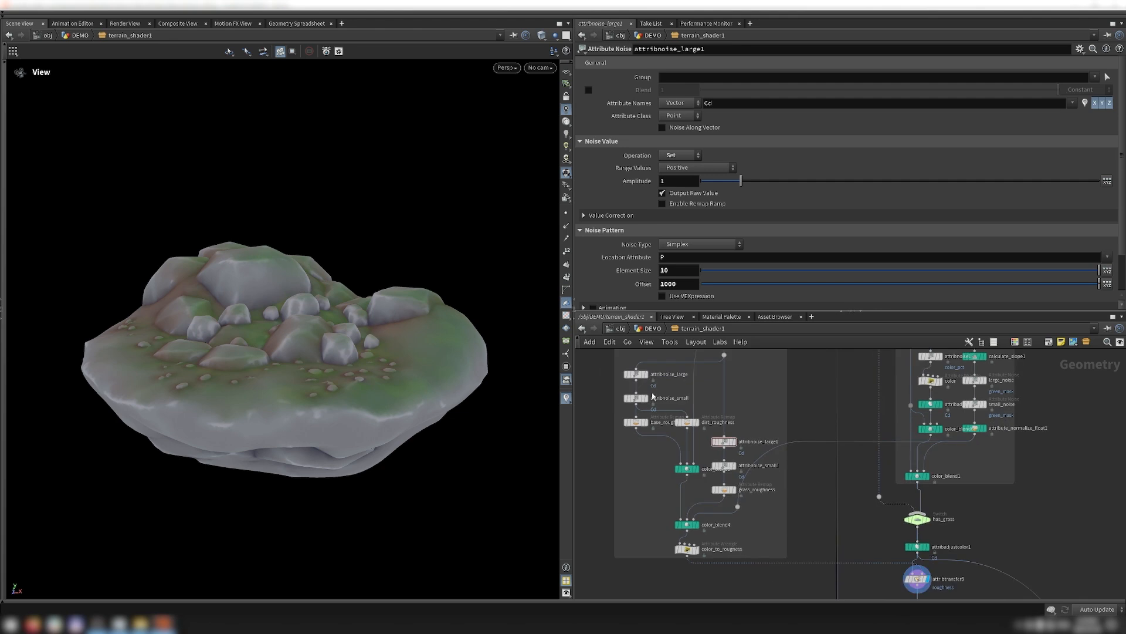
Step: Preview roughness with a temporary copy of color_to_rougness, wiring it to attribnoise_small, base_roughness and dirt_roughness in turn
{"action": "left_click", "coordinate": [719, 546]}
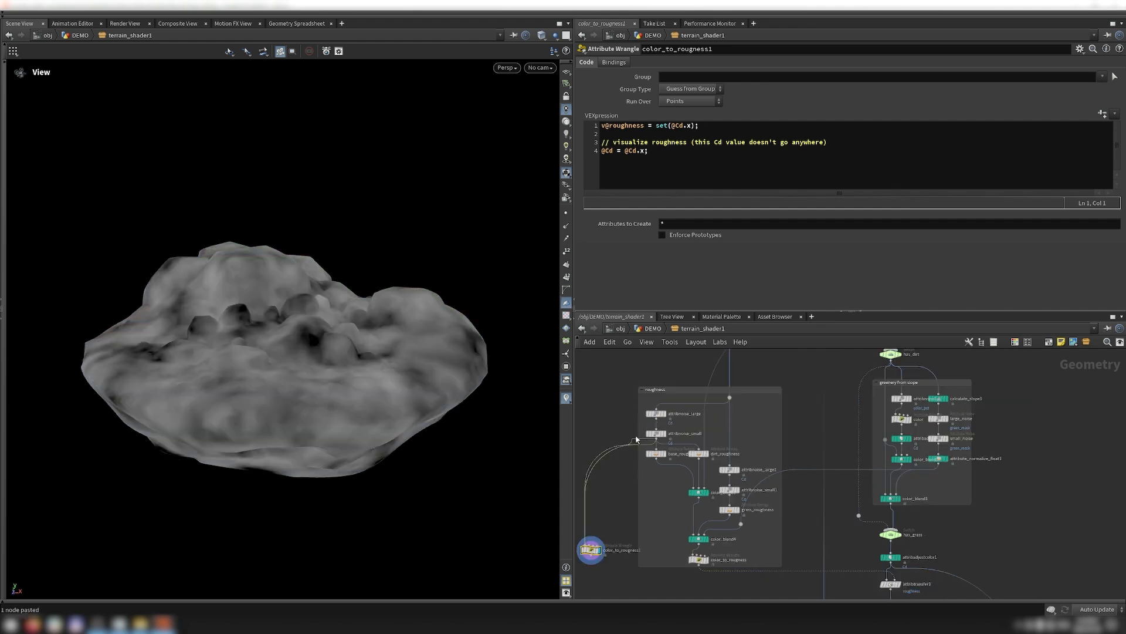
{"action": "mouse_move", "coordinate": [637, 442]}
{"action": "left_mouse_down"}
{"action": "mouse_move", "coordinate": [646, 428]}
{"action": "mouse_move", "coordinate": [657, 440]}
{"action": "left_mouse_up"}
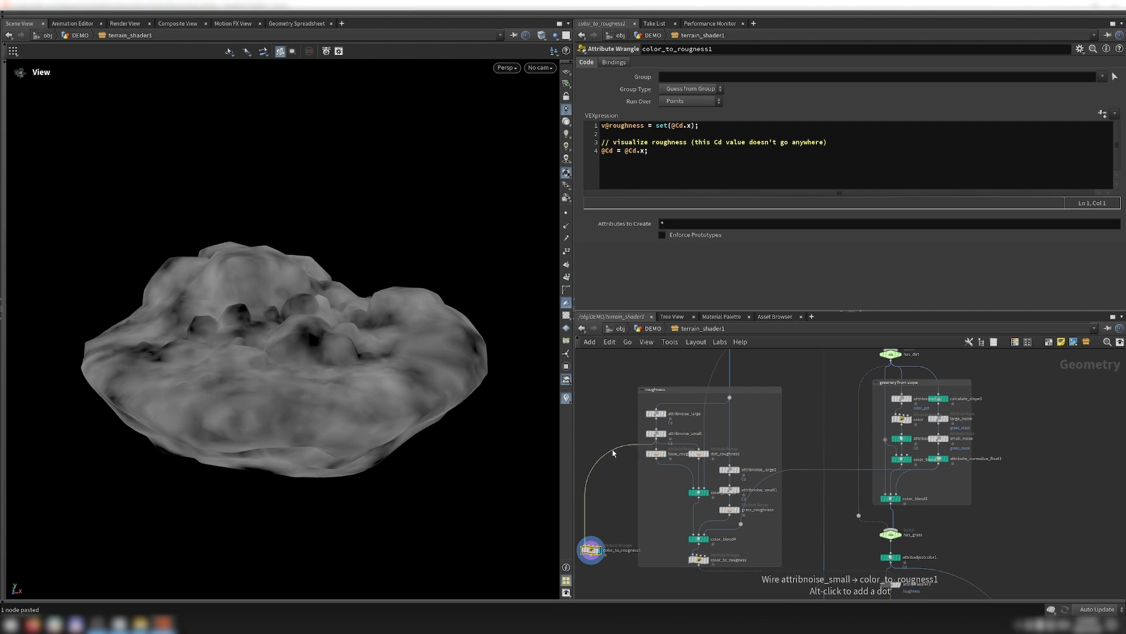
{"action": "left_click_drag", "start_coordinate": [616, 451], "coordinate": [656, 458]}
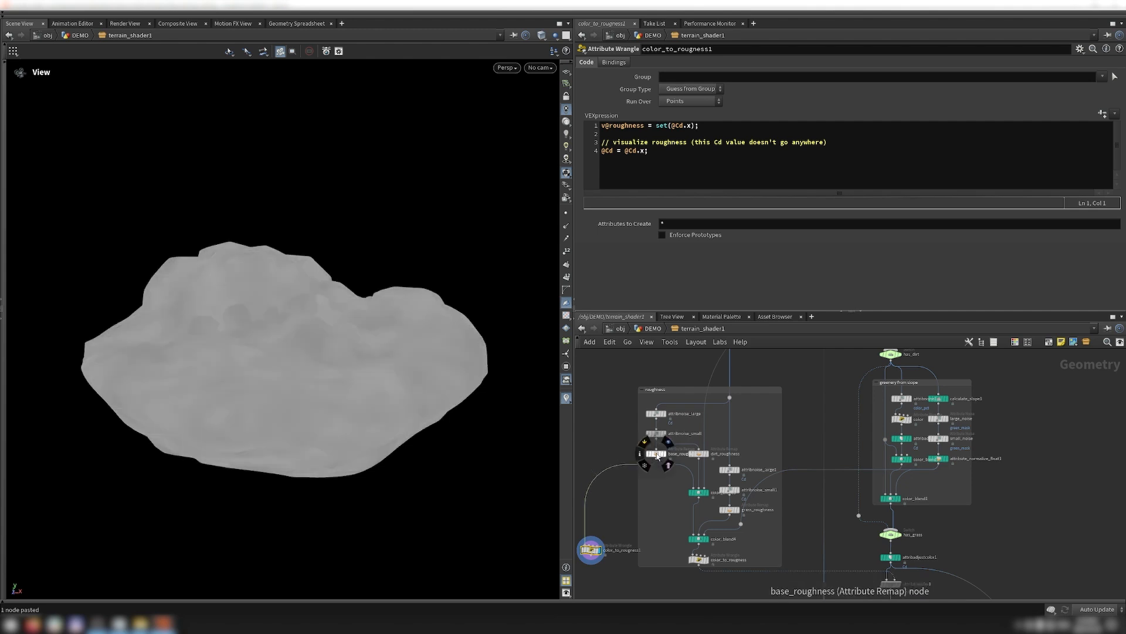
{"action": "left_click", "coordinate": [657, 455]}
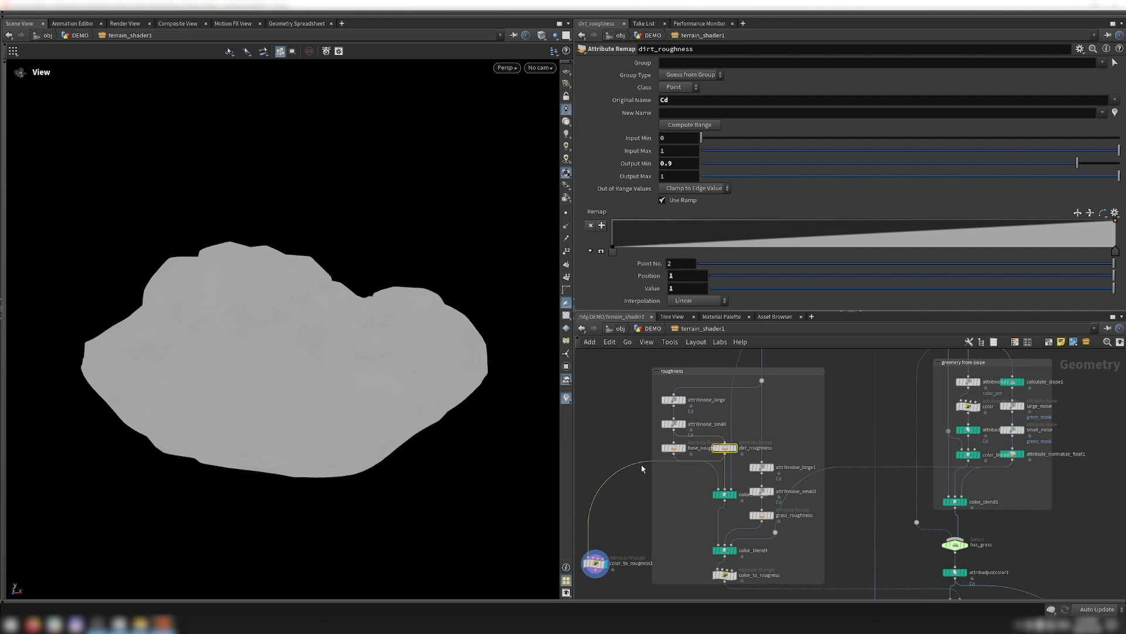
Step: Examine the grass_roughness remap and its attribnoise_large1 noise, and display the combined roughness at color_to_rougness with its VEX code
{"action": "left_click", "coordinate": [719, 507]}
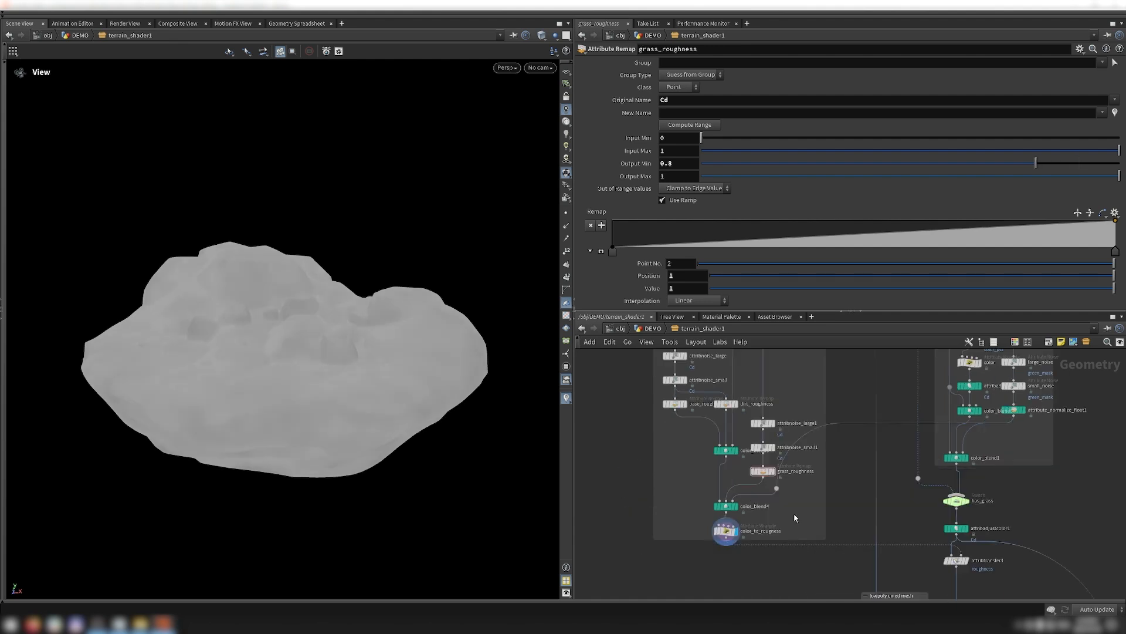
{"action": "left_click_drag", "start_coordinate": [793, 513], "coordinate": [755, 417]}
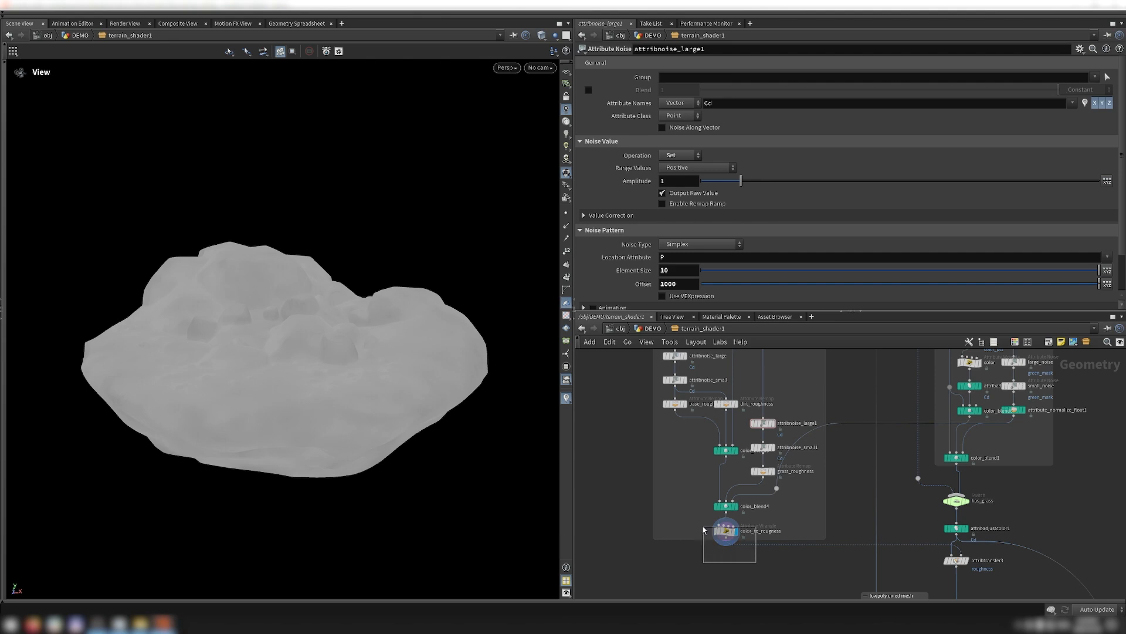
{"action": "left_click", "coordinate": [726, 531]}
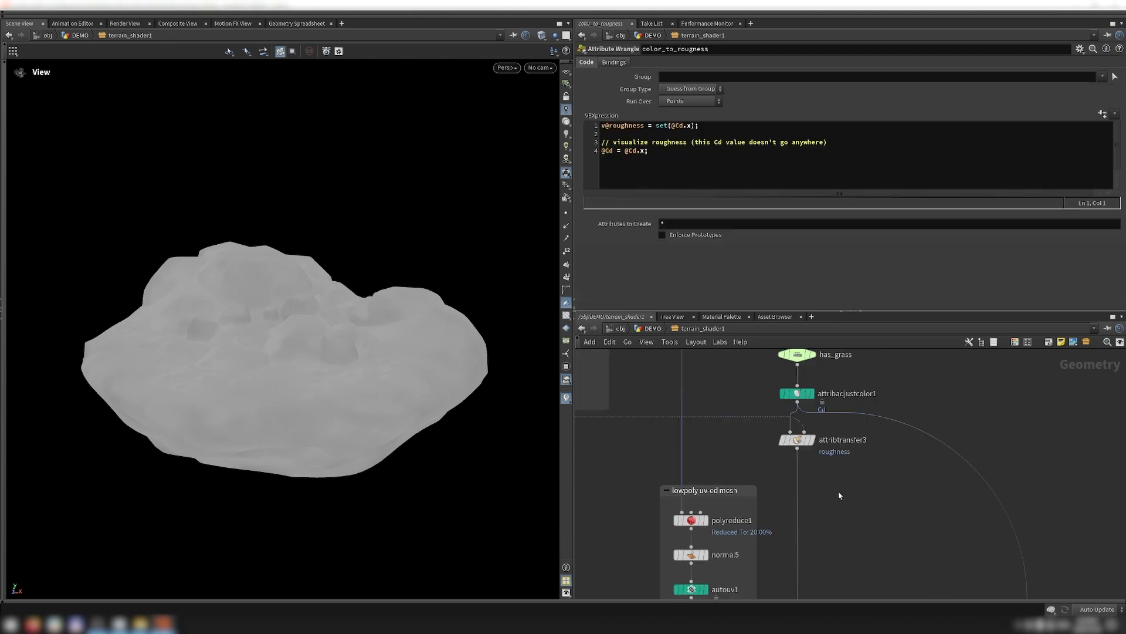
Step: Show wireframe over shading and toggle the bypass on polyreduce1 to compare the mesh density before and after reduction
{"action": "scroll", "coordinate": [838, 494], "scroll_direction": "down", "scroll_amount": 2}
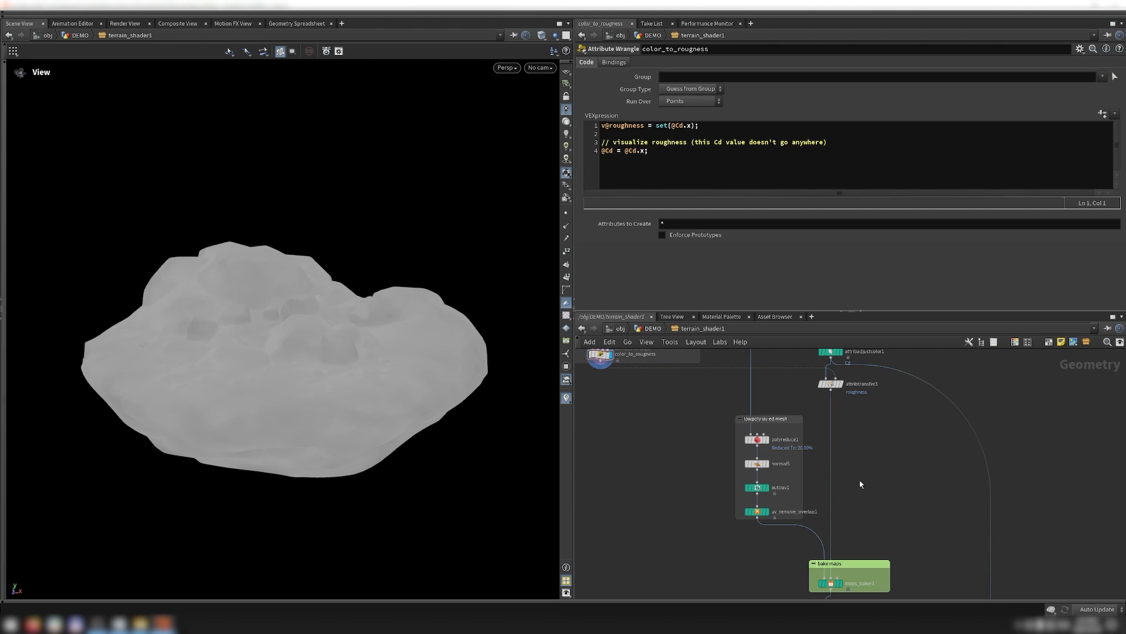
{"action": "key", "text": "shift+w"}
{"action": "mouse_move", "coordinate": [747, 443]}
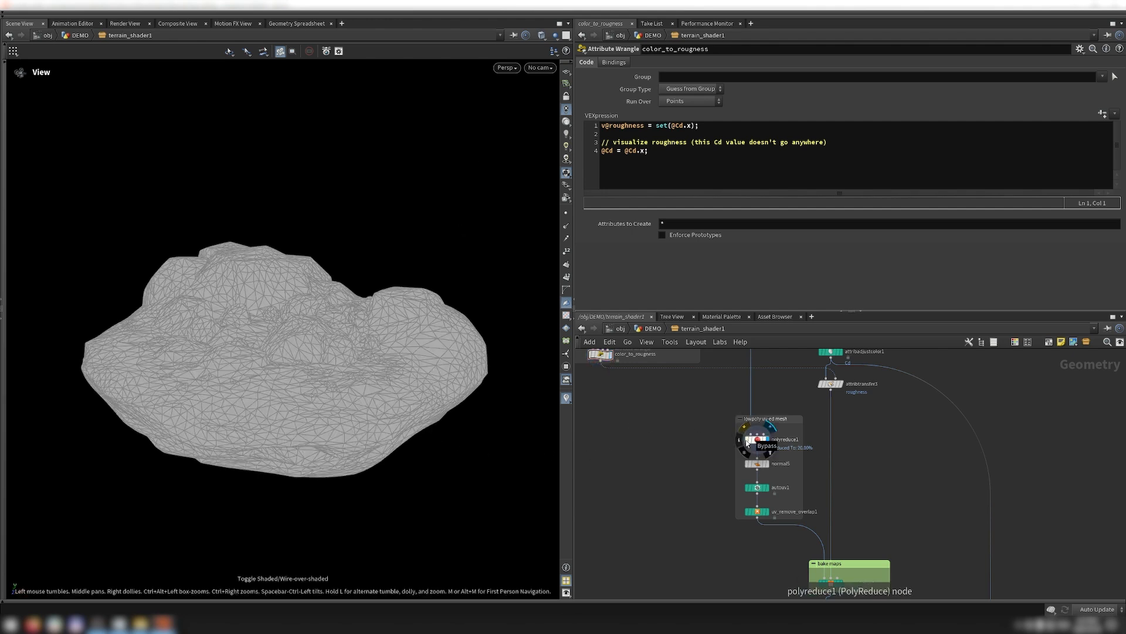
{"action": "left_click", "coordinate": [746, 443]}
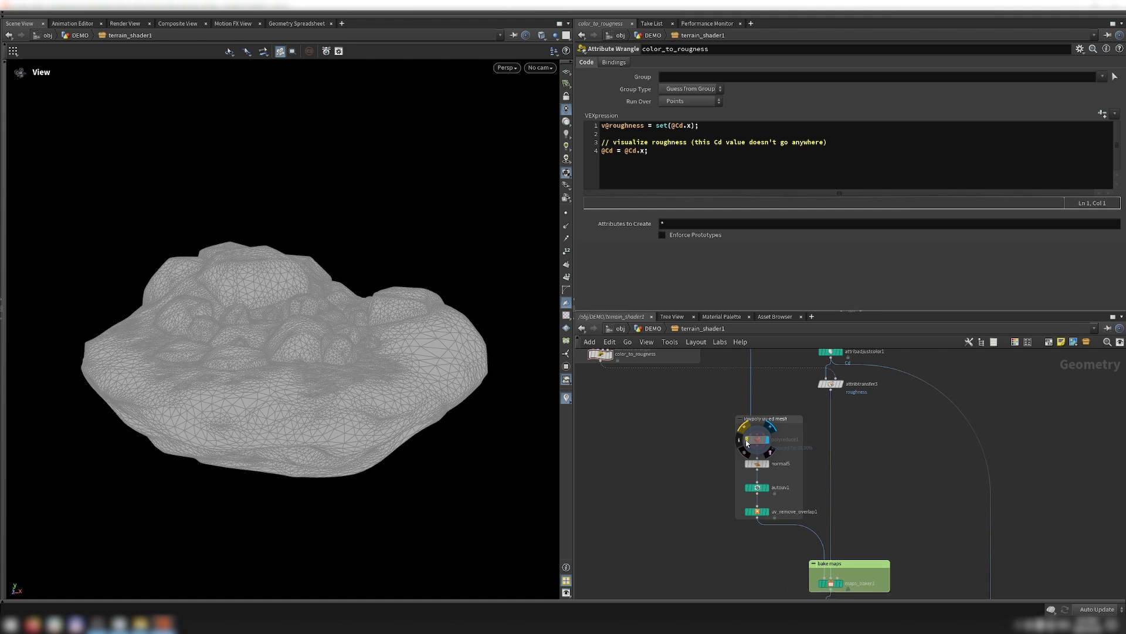
{"action": "left_click", "coordinate": [747, 443]}
Step: Display autouv1 and uv_remove_overlap1 to examine their settings and the UV checker pattern on the low-poly mesh
{"action": "left_click", "coordinate": [758, 487]}
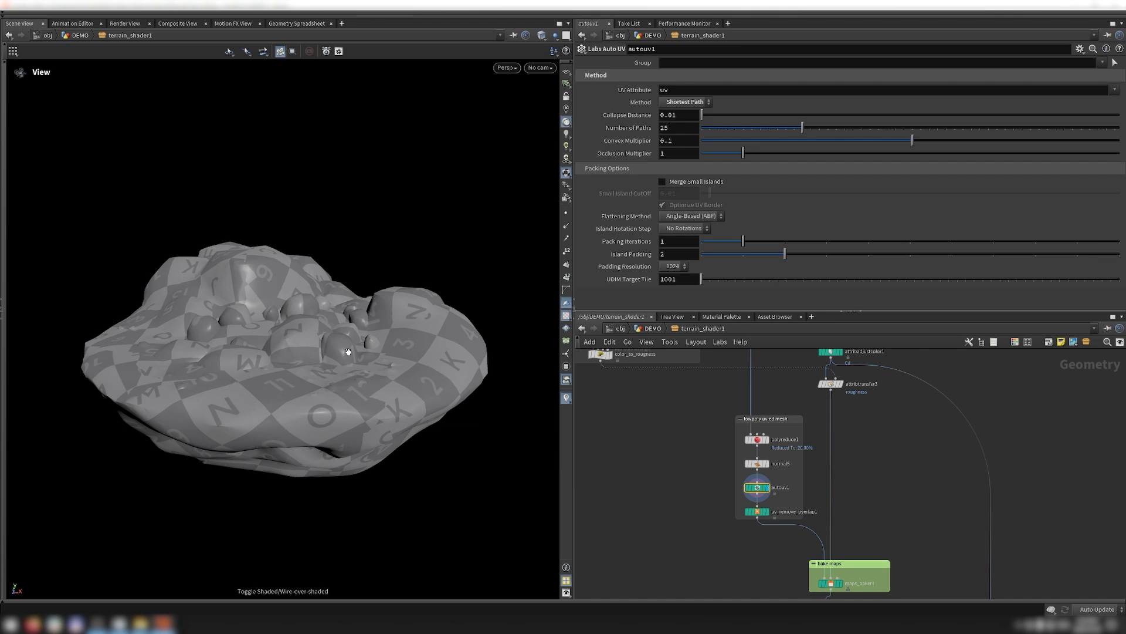
{"action": "left_click", "coordinate": [758, 512]}
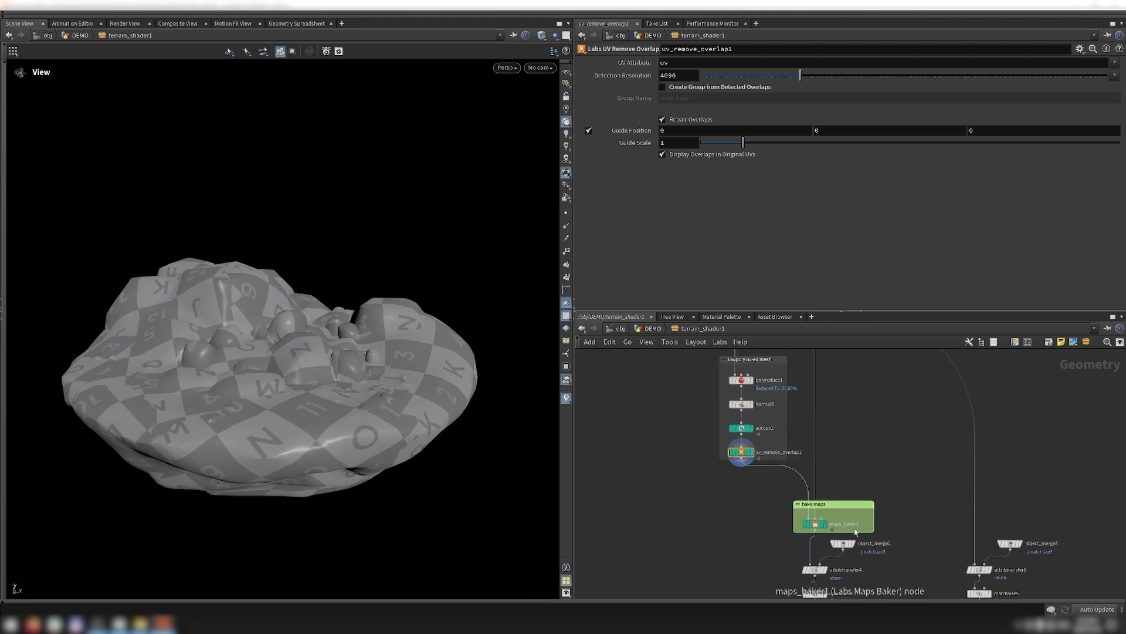
Step: Examine the bake settings of maps_baker1 in the bake maps group and display attribtransfer3 as the high-poly source
{"action": "scroll", "coordinate": [849, 520], "scroll_direction": "up", "scroll_amount": 5}
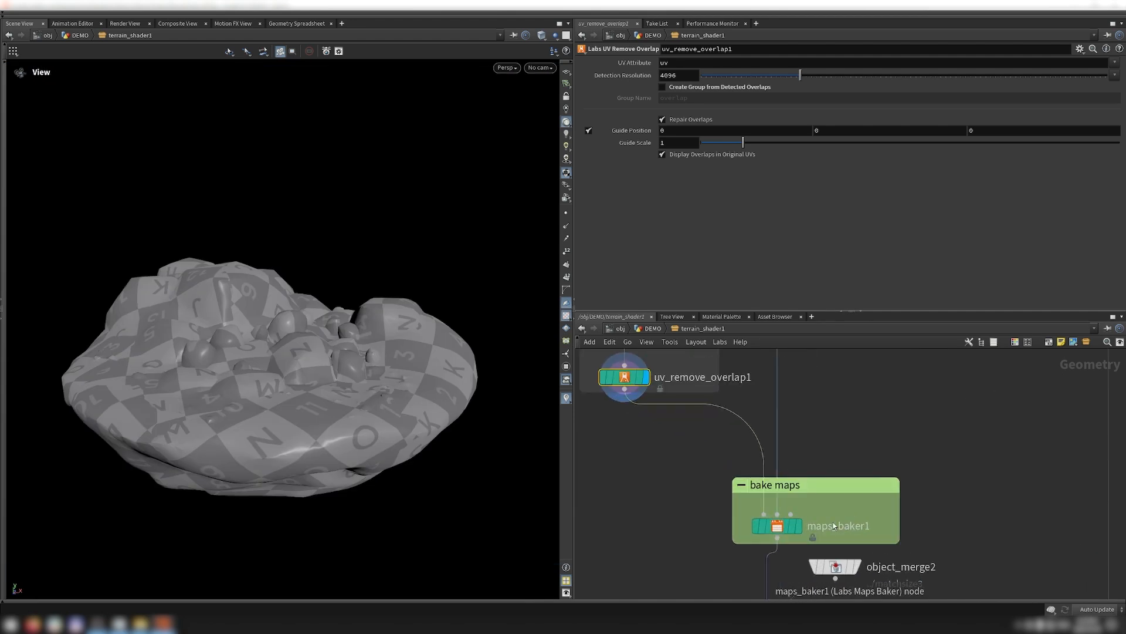
{"action": "left_click", "coordinate": [781, 526]}
{"action": "scroll", "coordinate": [683, 530], "scroll_direction": "down", "scroll_amount": 3}
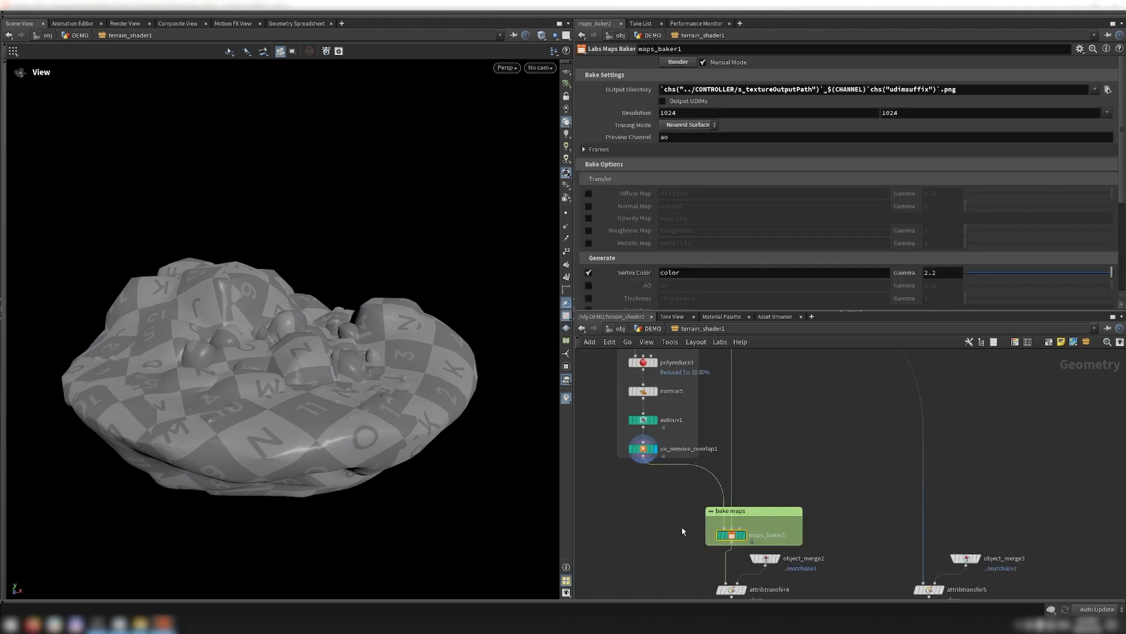
{"action": "middle_click_drag", "start_coordinate": [756, 416], "coordinate": [740, 545]}
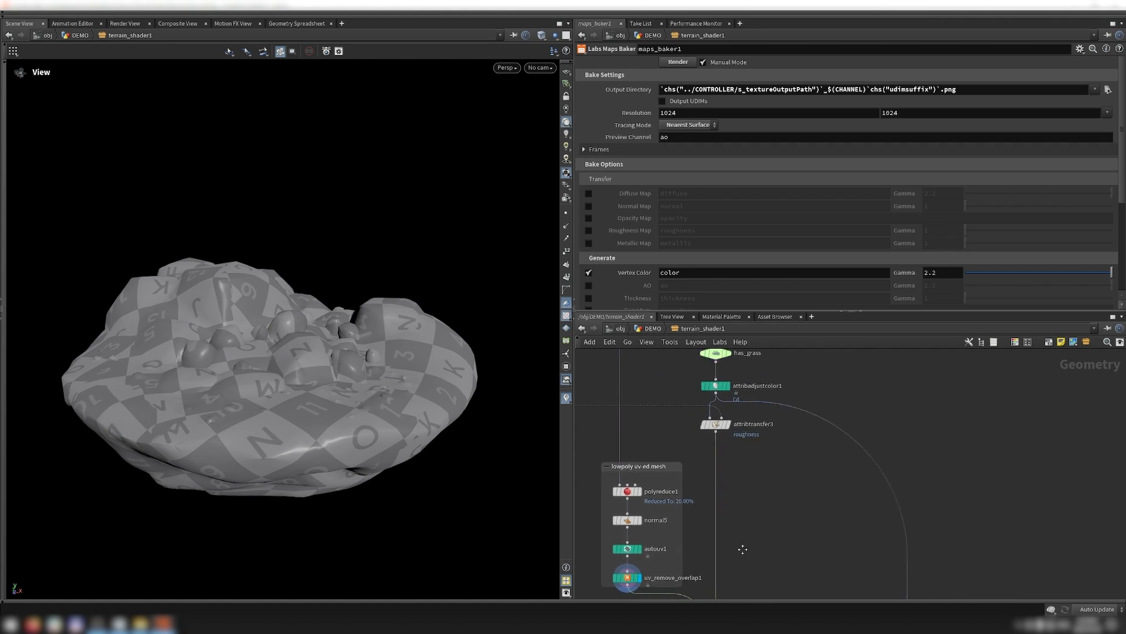
{"action": "left_click", "coordinate": [732, 428]}
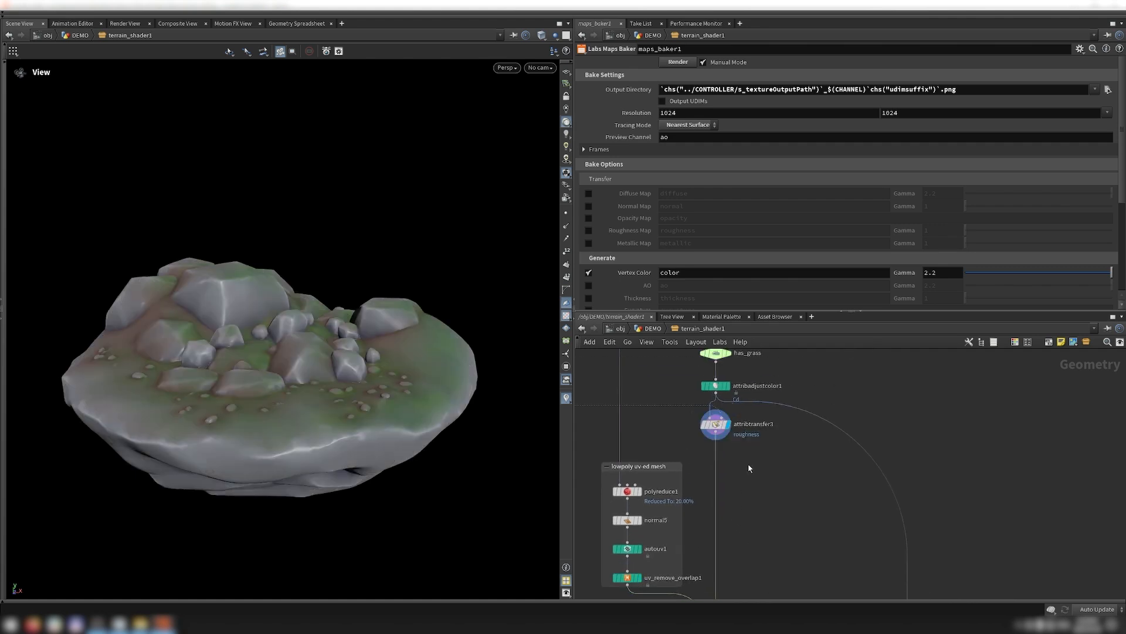
Step: Examine how the low-poly UV mesh and the high-poly source feed maps_baker1, and view its available Tracing Mode options
{"action": "middle_click_drag", "start_coordinate": [753, 524], "coordinate": [751, 491]}
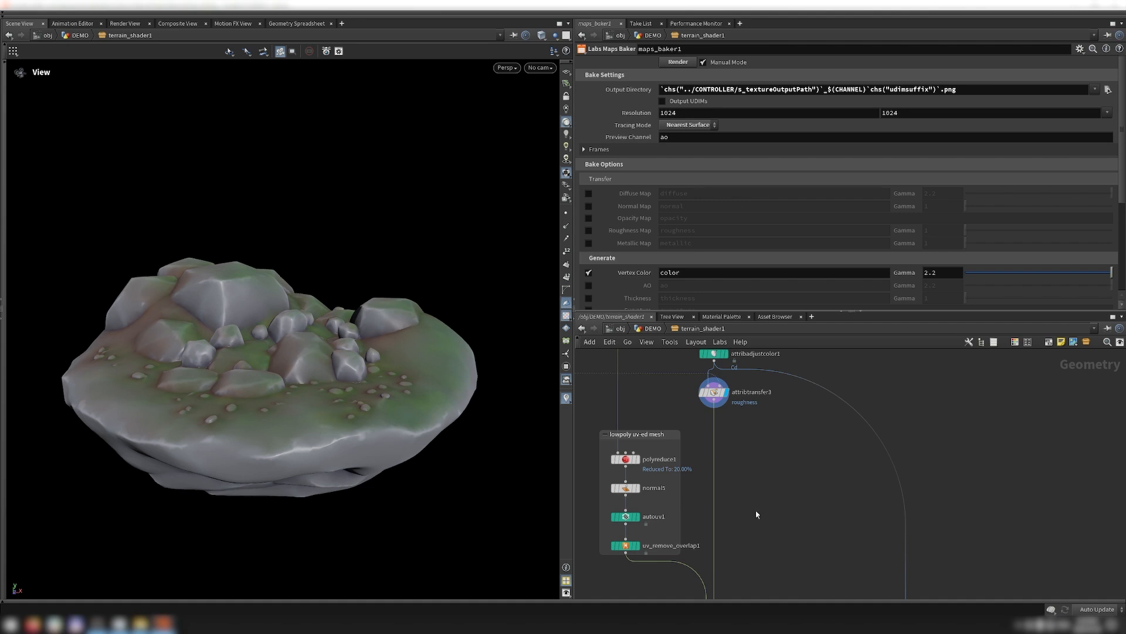
{"action": "middle_click_drag", "start_coordinate": [757, 519], "coordinate": [766, 448]}
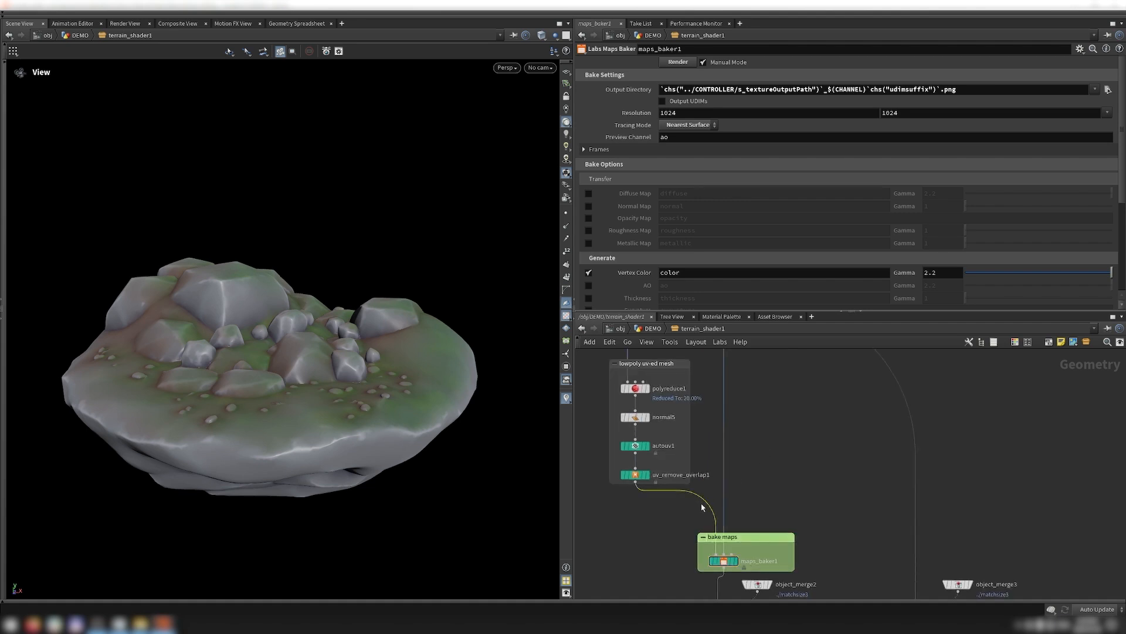
{"action": "left_click", "coordinate": [724, 490]}
{"action": "scroll", "coordinate": [756, 434], "scroll_direction": "down", "scroll_amount": 3}
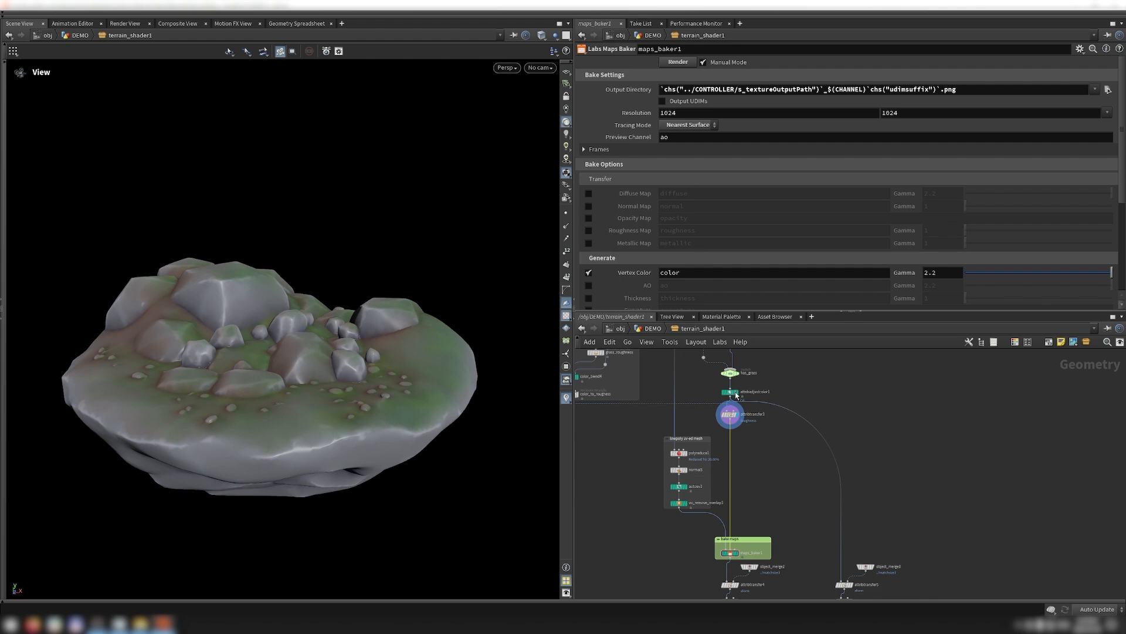
{"action": "mouse_move", "coordinate": [740, 420]}
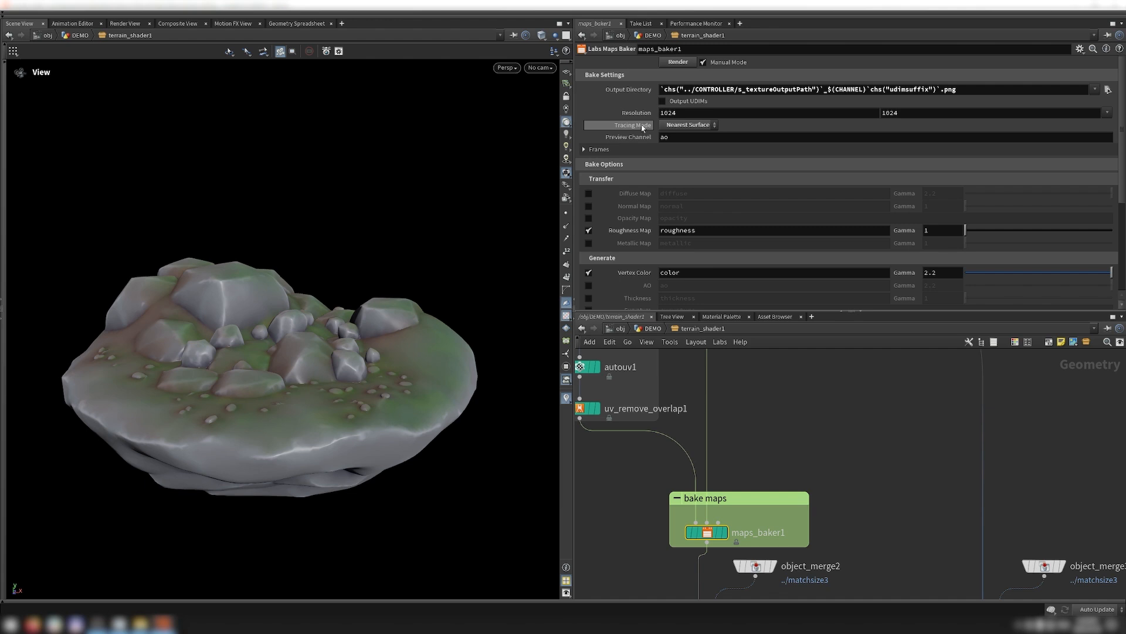
{"action": "left_click", "coordinate": [689, 128]}
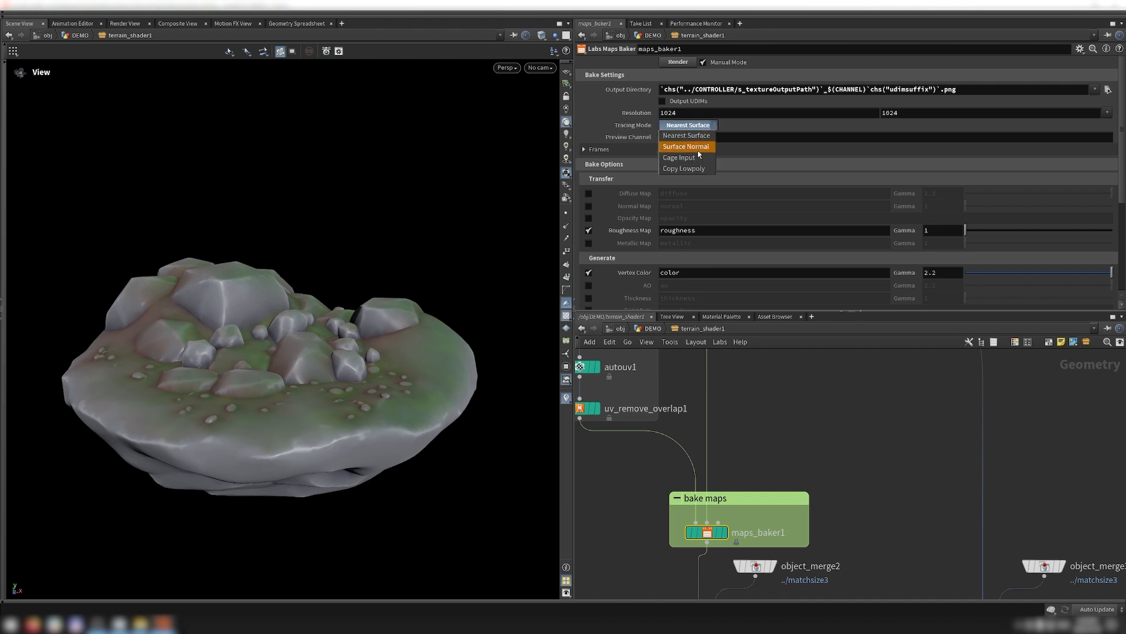
{"action": "left_click", "coordinate": [344, 388]}
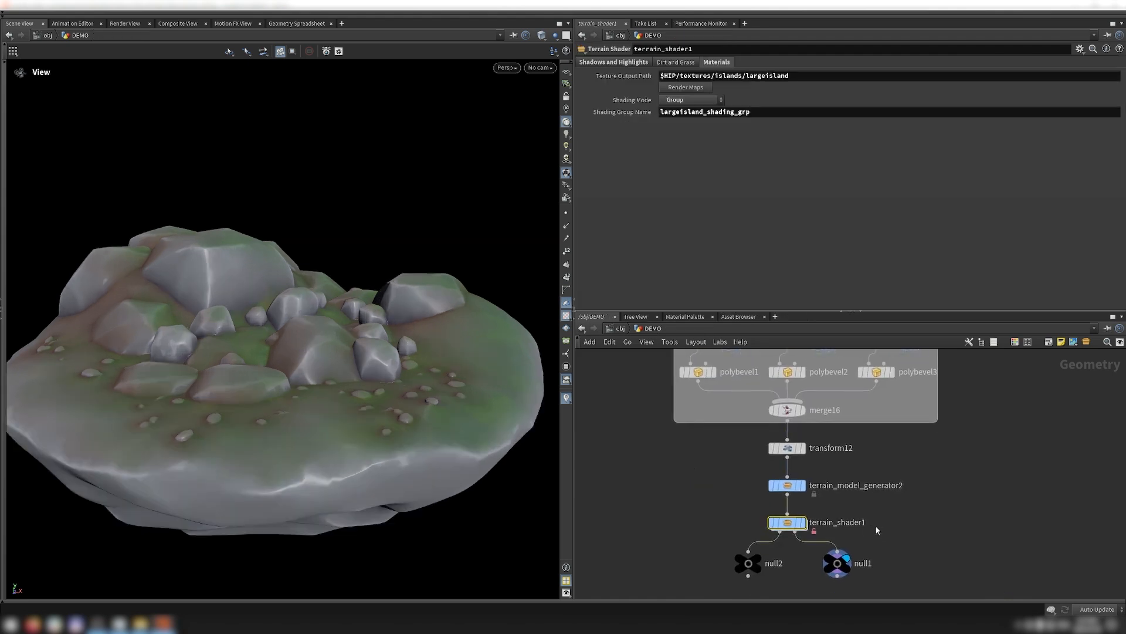
Step: Display attribdelete3 inside terrain_shader1 and inspect the UV checker pattern around the low-poly island
{"action": "mouse_move", "coordinate": [789, 522]}
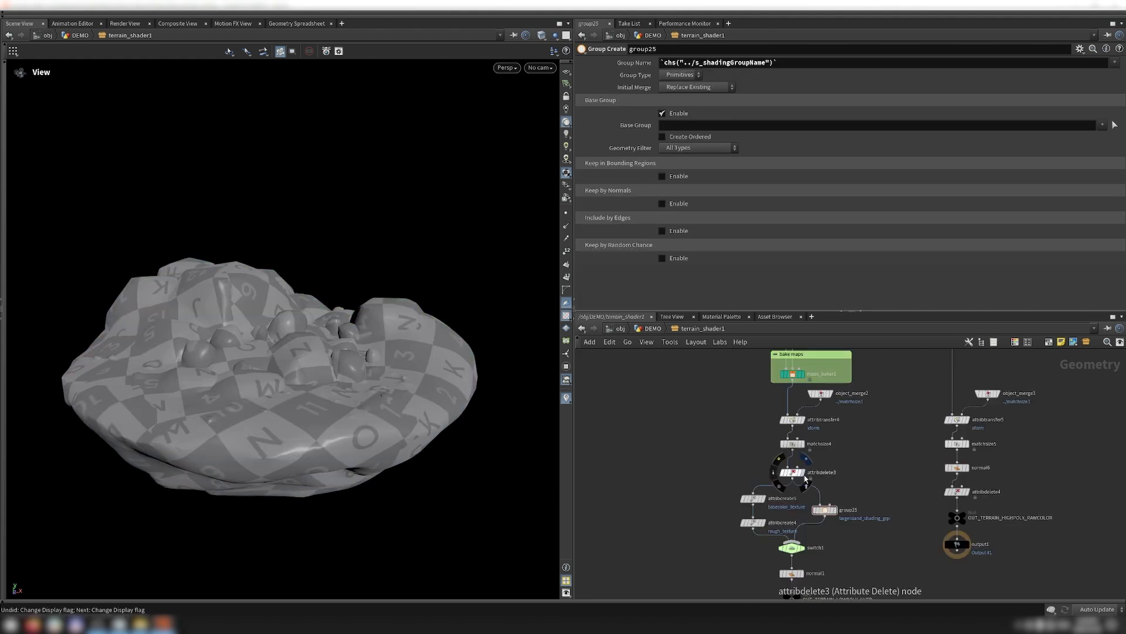
{"action": "left_click", "coordinate": [804, 476]}
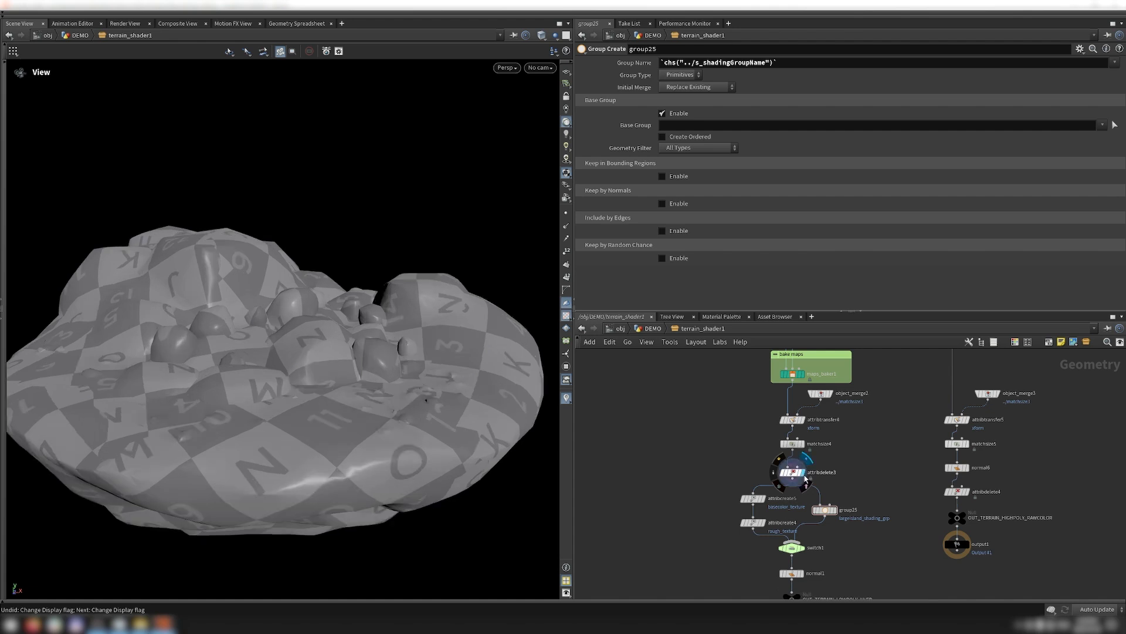
{"action": "left_click_drag", "start_coordinate": [417, 382], "coordinate": [420, 382]}
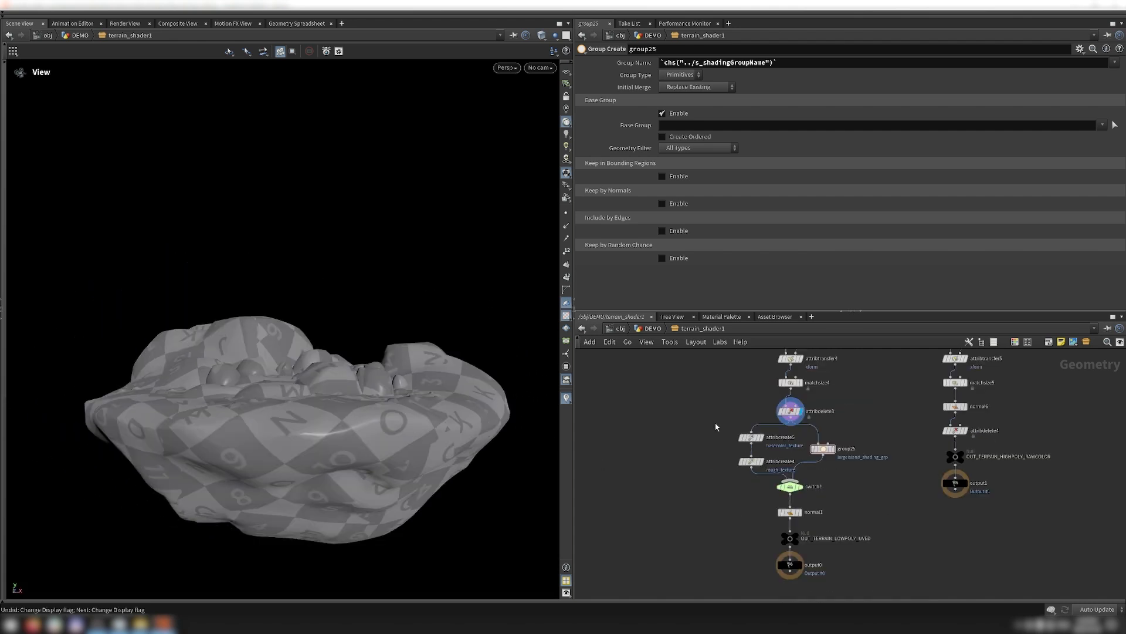
Step: Examine the two branches feeding switch1: the attribute create nodes storing texture paths and the shading group in group25
{"action": "left_click_drag", "start_coordinate": [717, 424], "coordinate": [838, 488]}
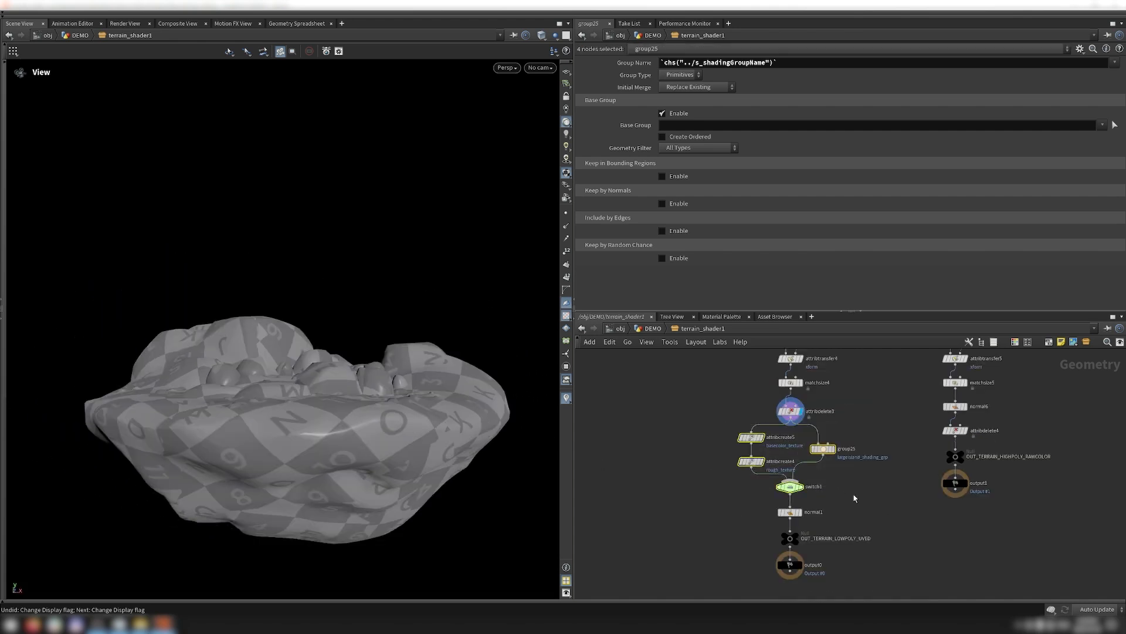
{"action": "left_click", "coordinate": [838, 484]}
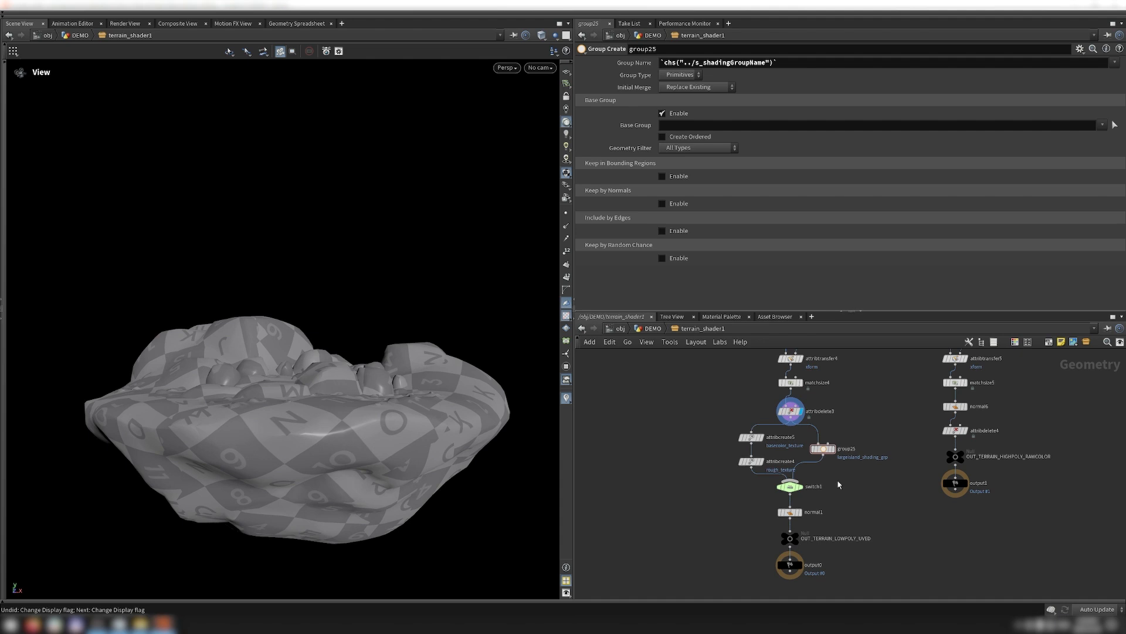
{"action": "left_click_drag", "start_coordinate": [770, 424], "coordinate": [702, 482]}
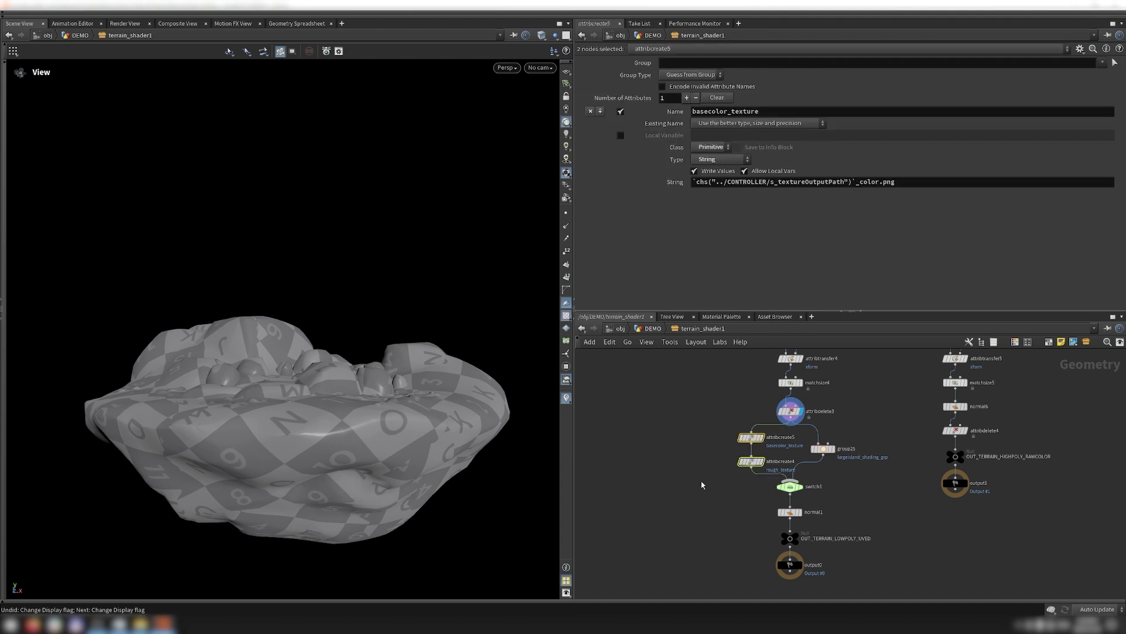
{"action": "left_click_drag", "start_coordinate": [717, 414], "coordinate": [746, 482]}
{"action": "left_click", "coordinate": [823, 449]}
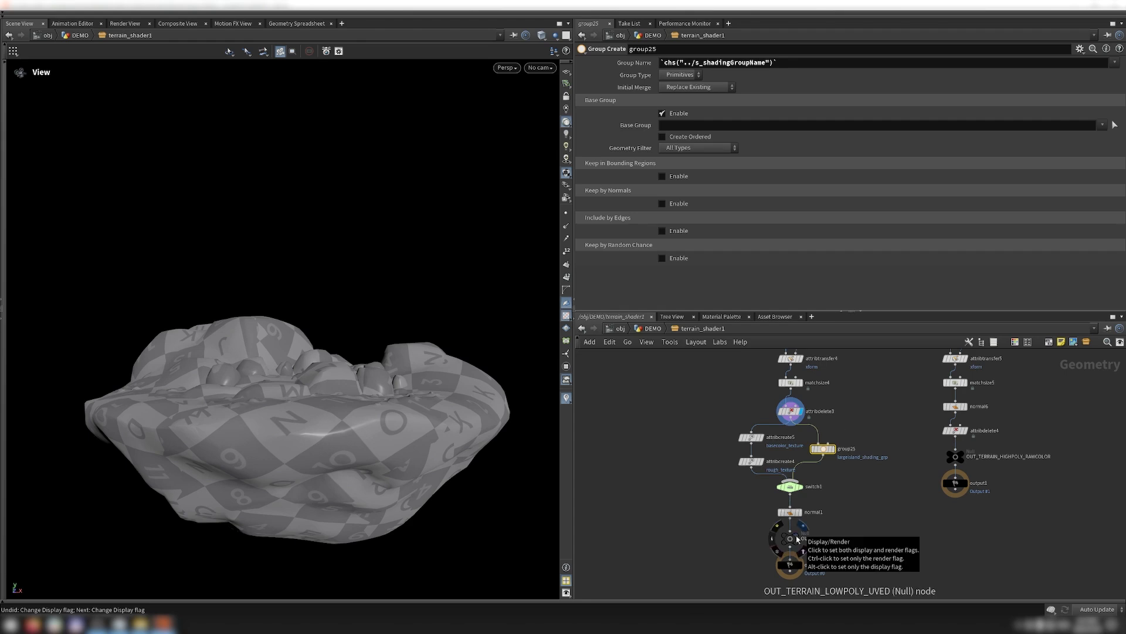
Step: Display the low-poly output OUT_TERRAIN_LOWPOLY_UVED, then inspect the high-poly raw color branch from object_merge3 down to attribdelete4
{"action": "left_click", "coordinate": [795, 538]}
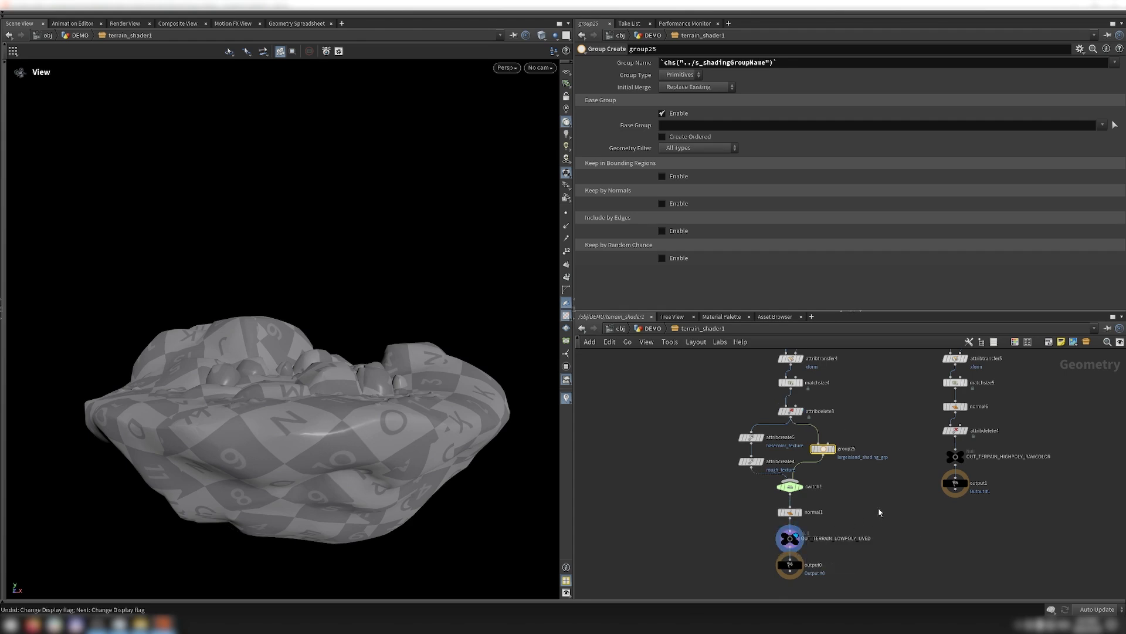
{"action": "scroll", "coordinate": [868, 513], "scroll_direction": "down", "scroll_amount": 3}
{"action": "left_click_drag", "start_coordinate": [925, 553], "coordinate": [845, 435]}
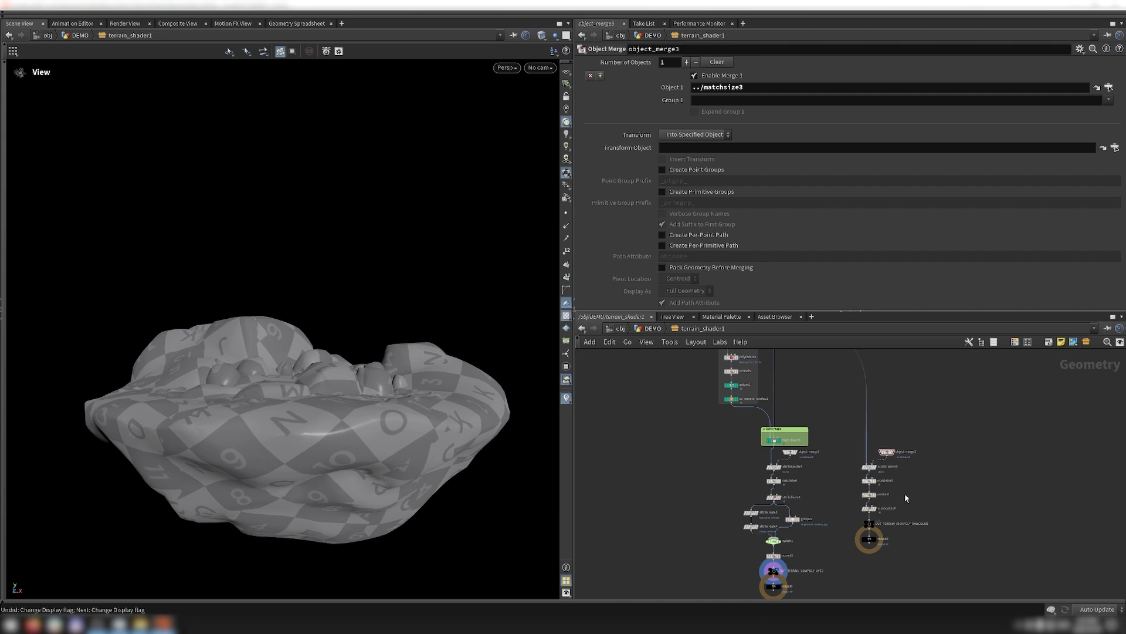
{"action": "scroll", "coordinate": [915, 496], "scroll_direction": "up", "scroll_amount": 2}
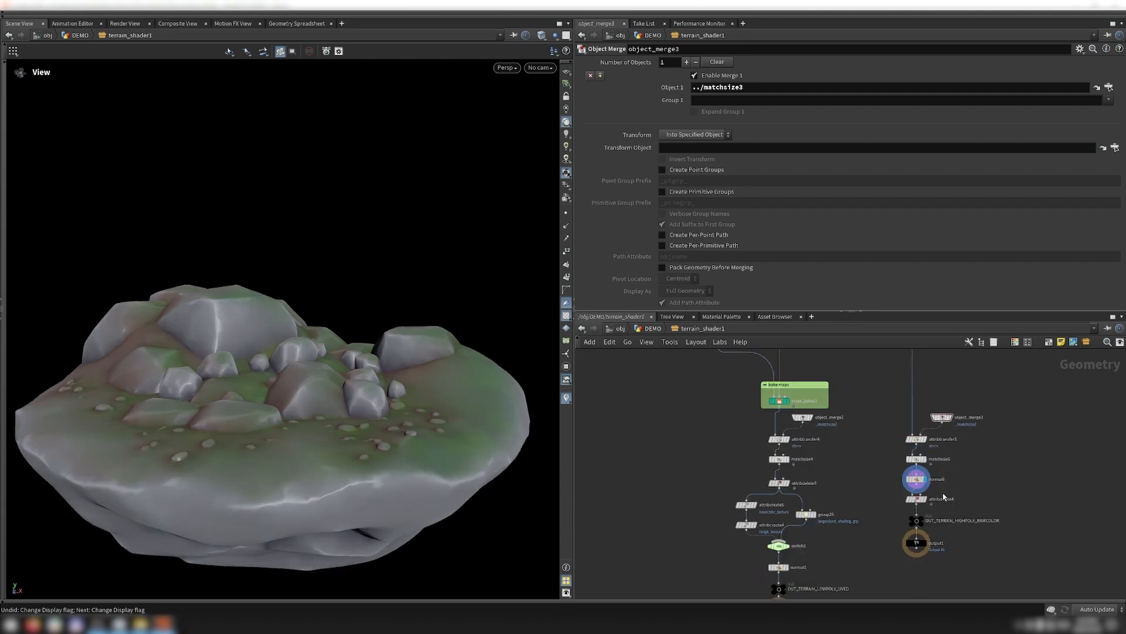
{"action": "left_click", "coordinate": [924, 500]}
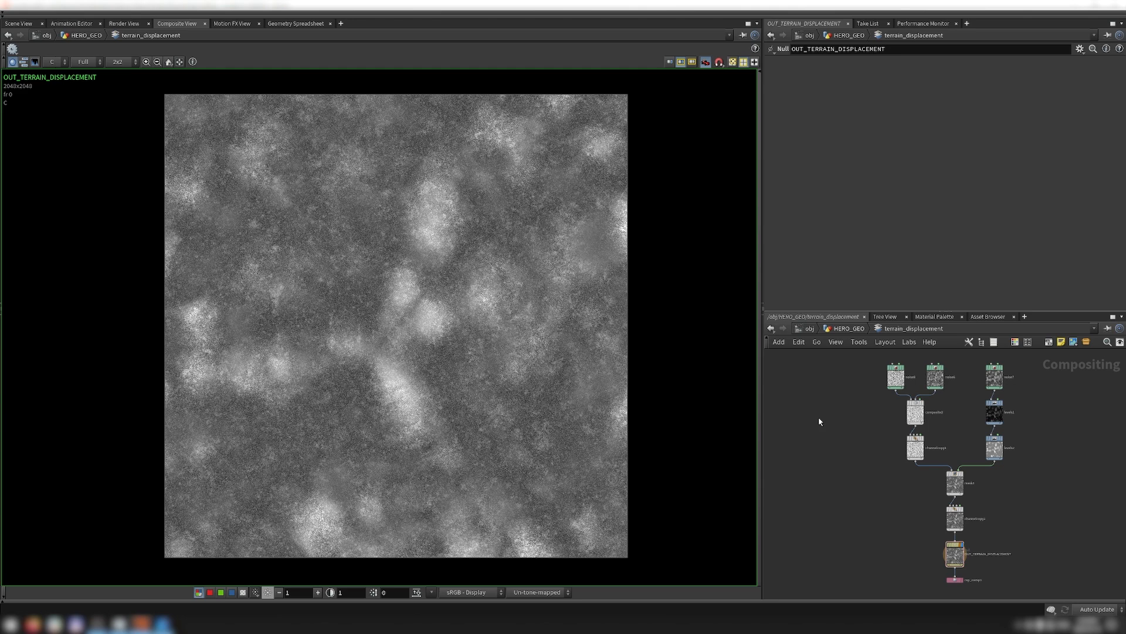
Step: Switch to the image viewer and compare the baked maps fgisland_color.png and fgisland_roughness.png
{"action": "key", "text": "alt+Tab"}
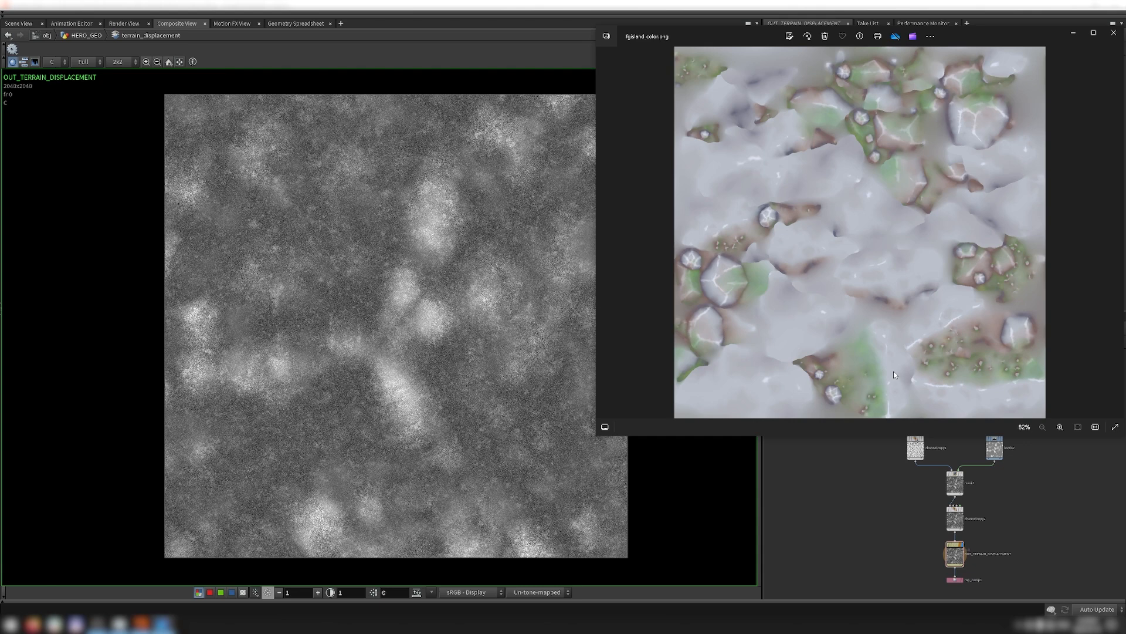
{"action": "key", "text": "Right"}
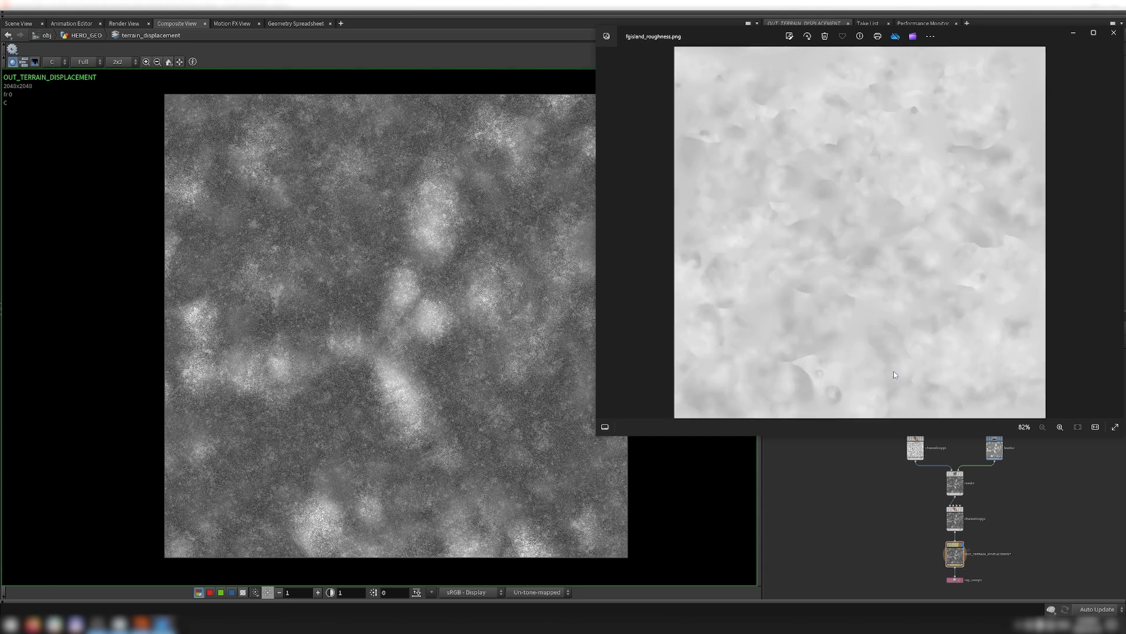
{"action": "key", "text": "Left"}
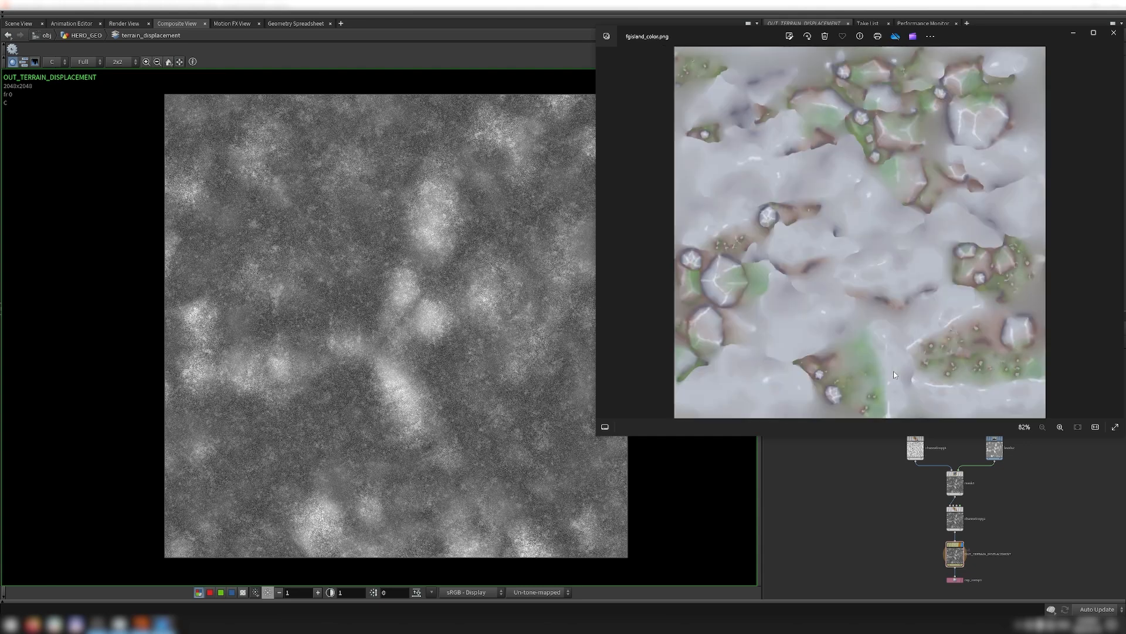